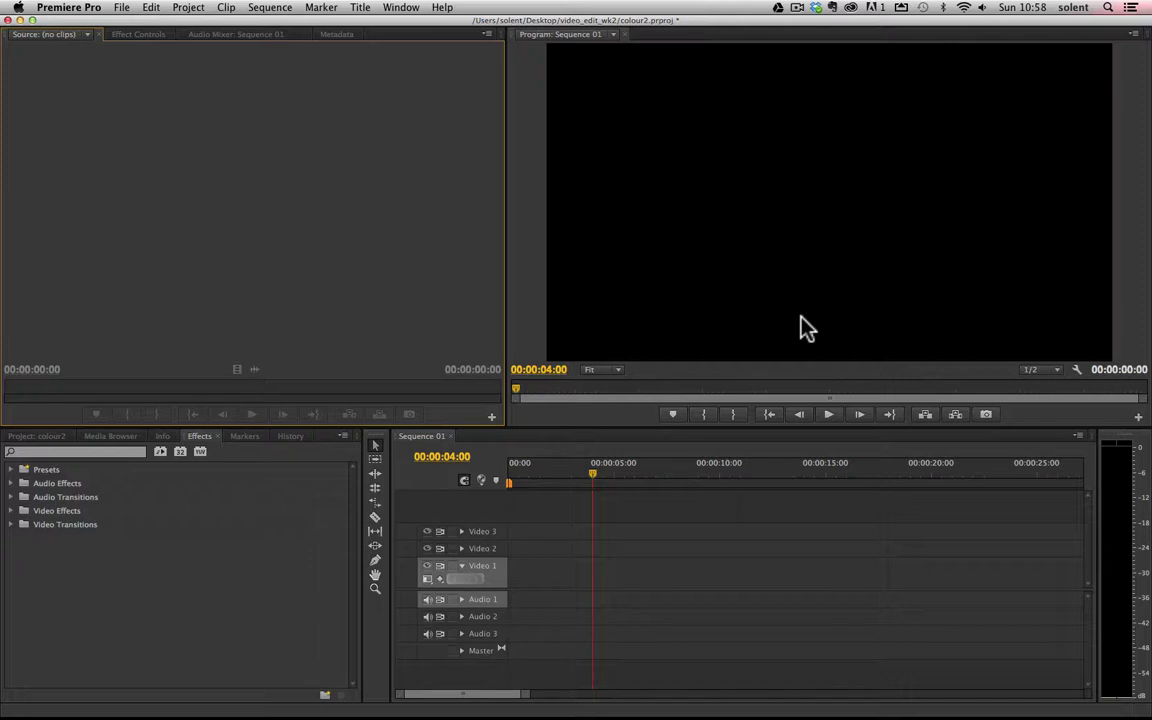
Place the grey percent steps image at the start of the Video 1 track and move the playhead to 00:00:00:00.
left_click(44, 437)
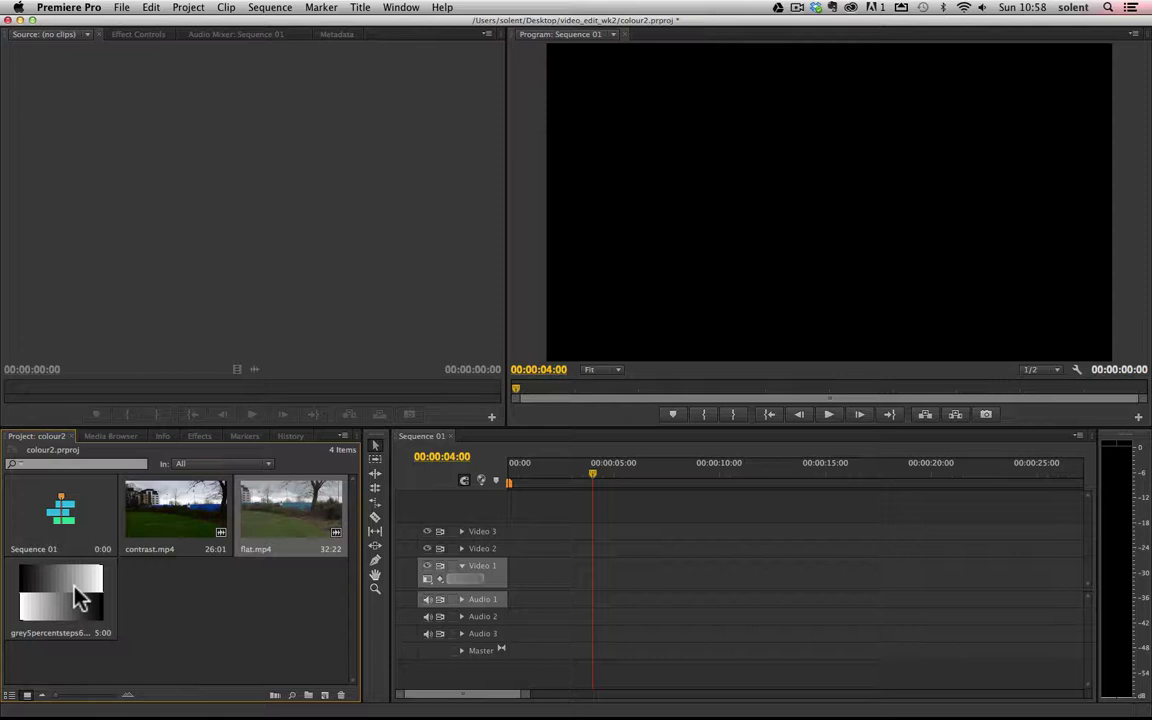
left_click_drag(80, 598, 455, 576)
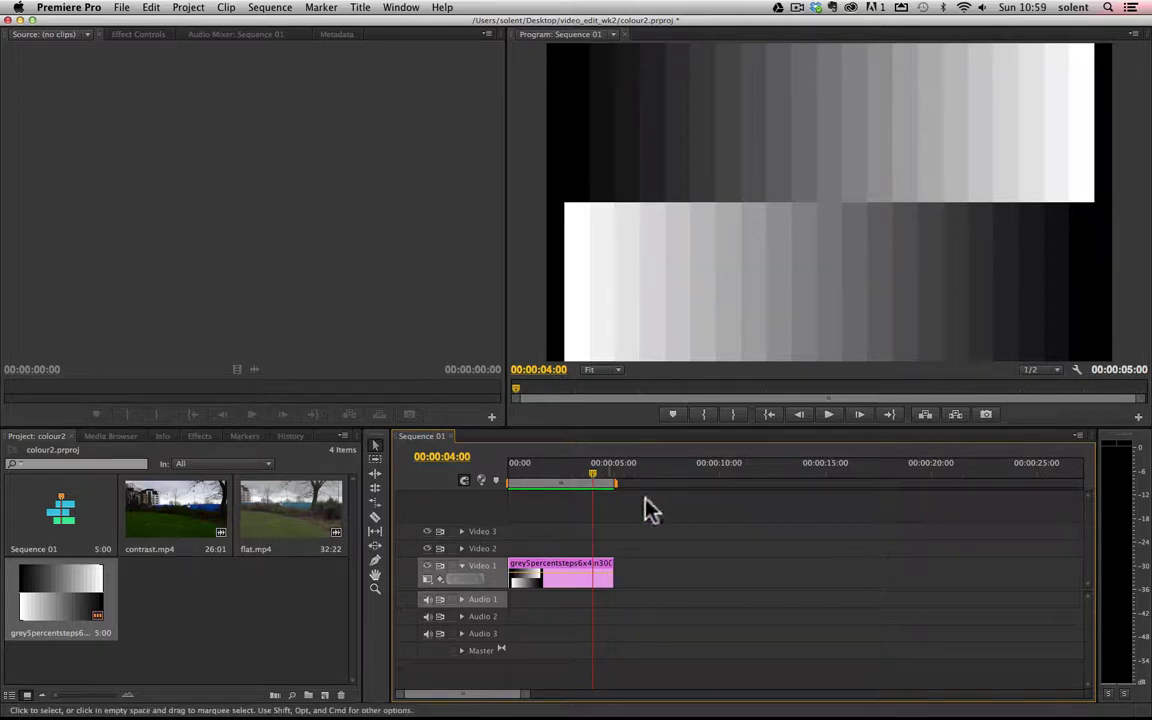
left_click_drag(593, 474, 494, 478)
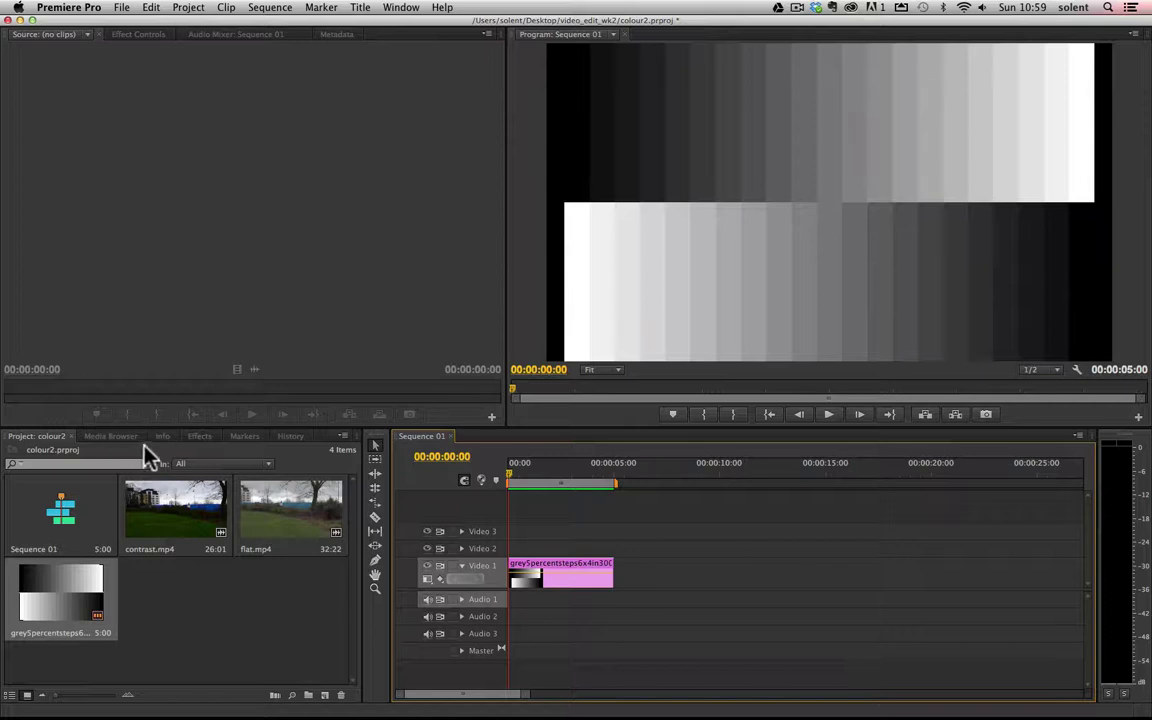
Apply the Brightness & Contrast colour correction effect to the grey steps clip in the sequence.
left_click(199, 437)
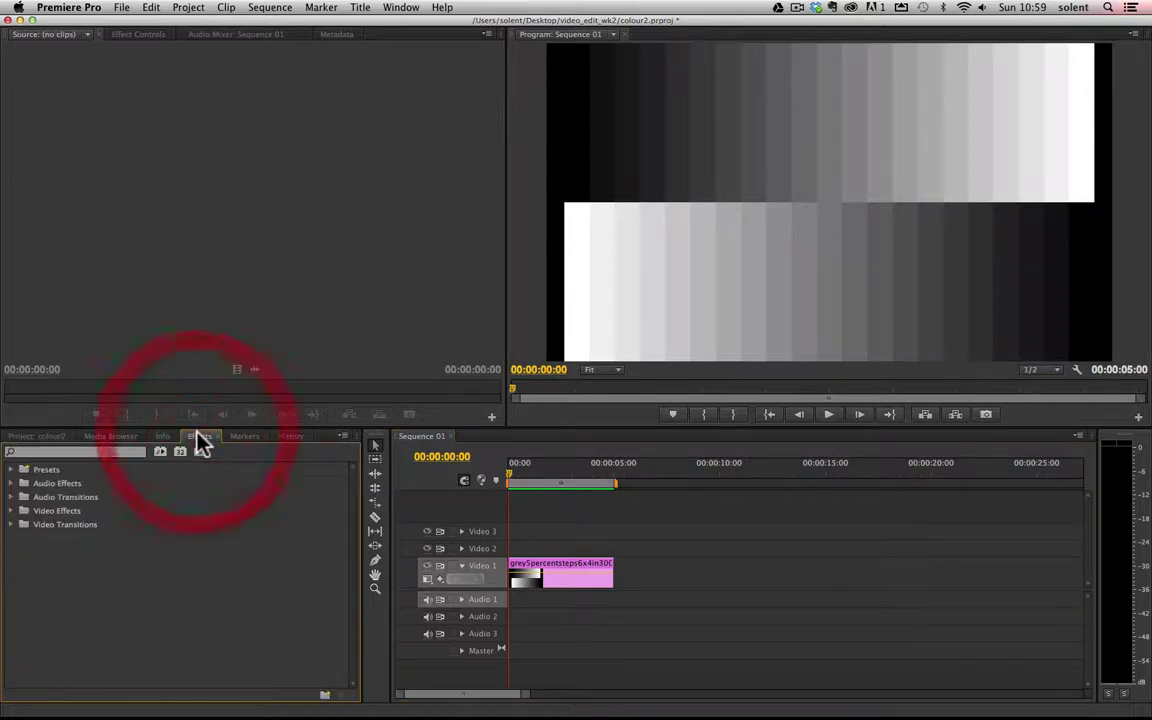
left_click(11, 511)
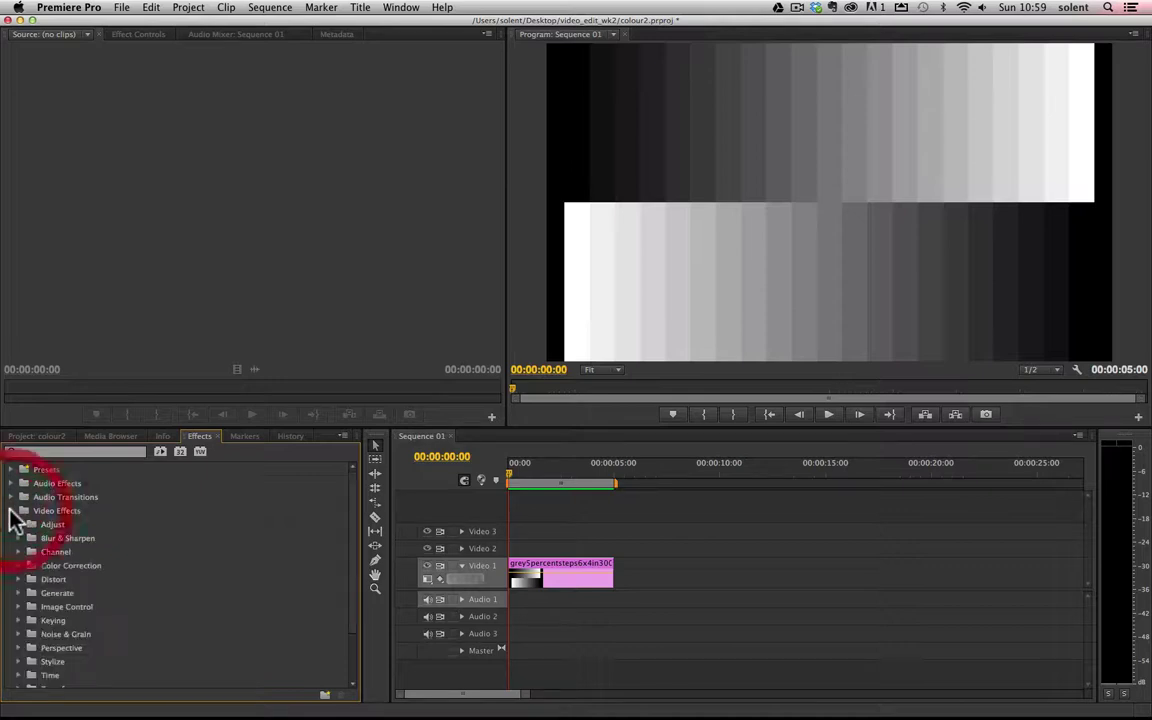
left_click(17, 565)
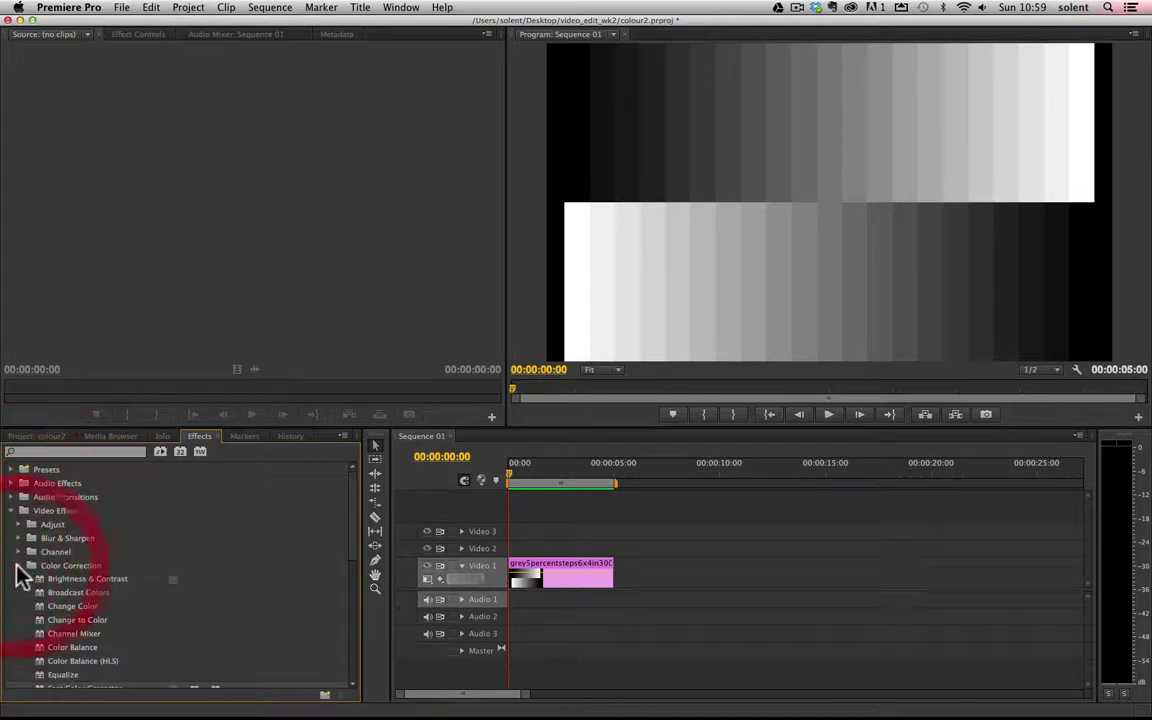
left_click(76, 580)
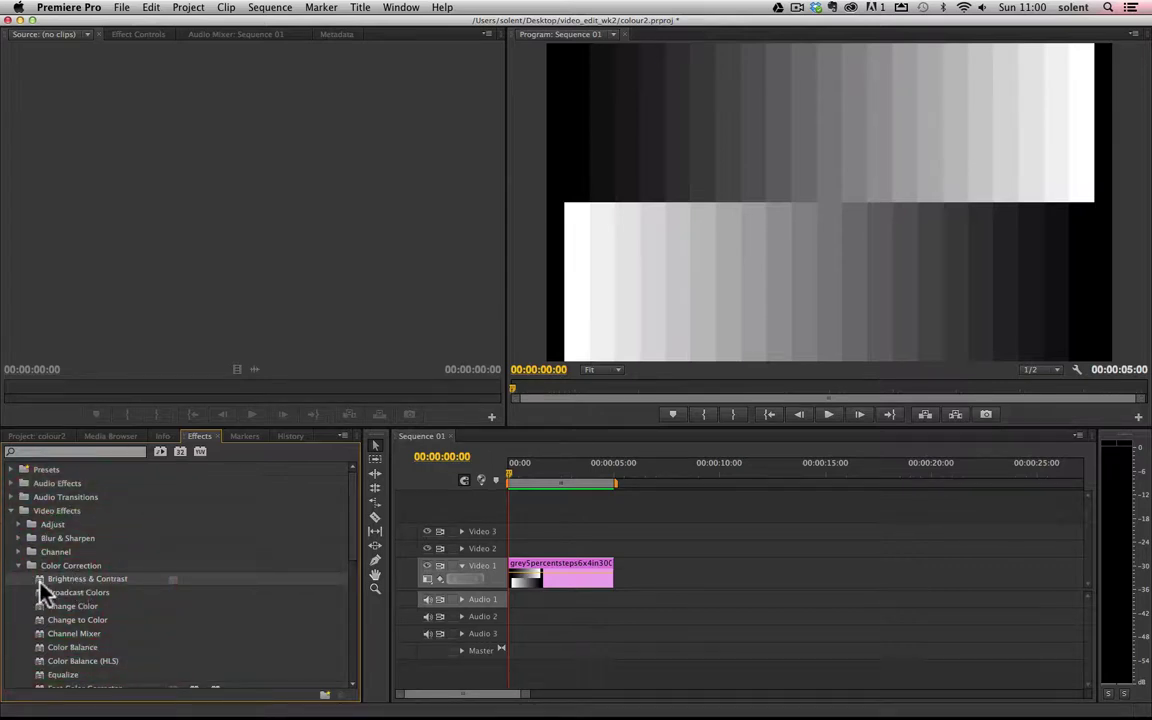
left_click_drag(40, 590, 553, 579)
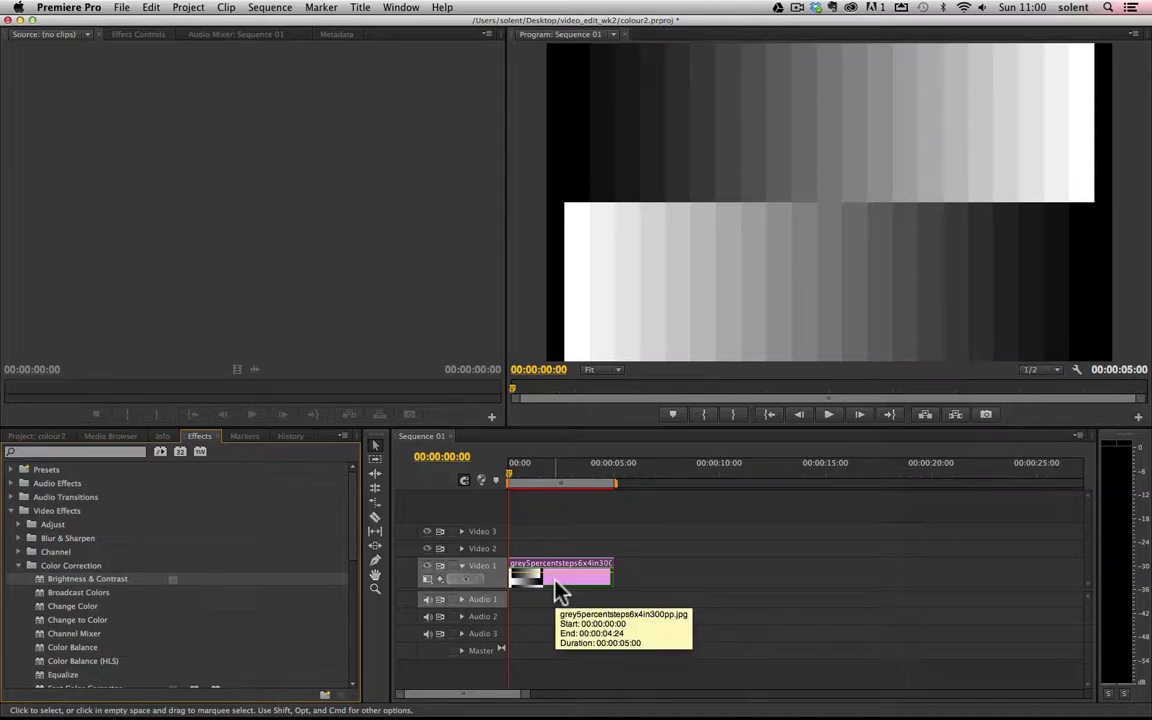
Reveal the effect's Brightness and Contrast sliders, try Brightness at about 40 and 73, and return it to 0.
left_click(158, 37)
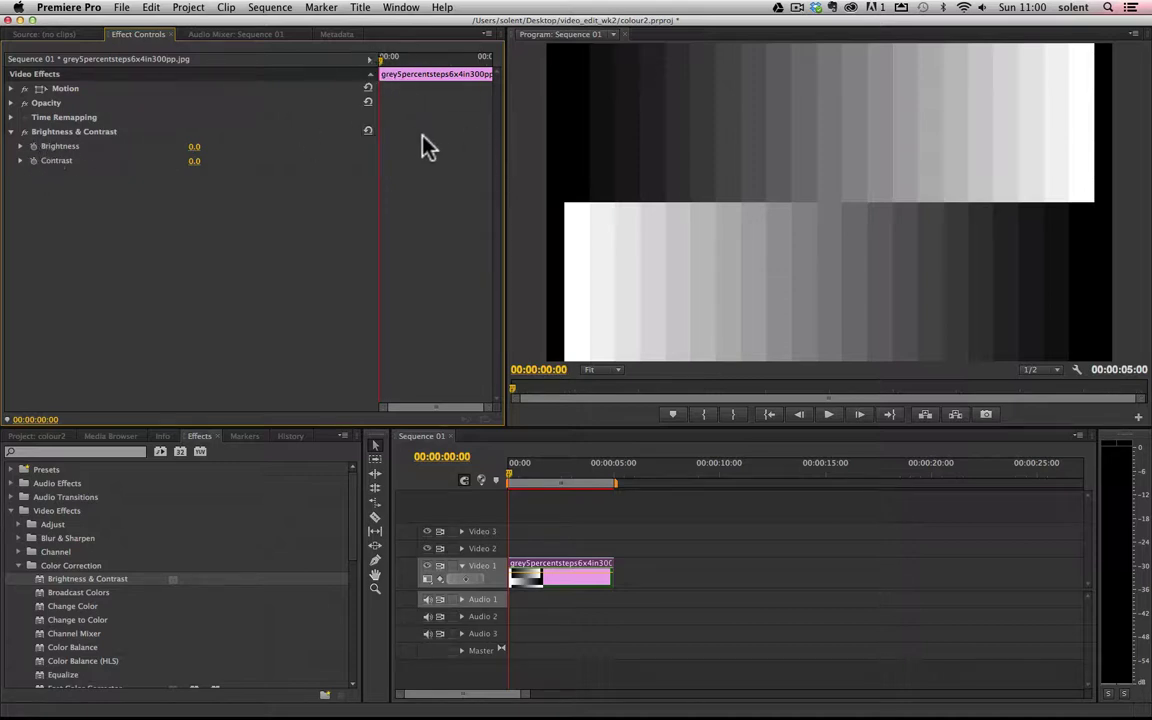
left_click(369, 59)
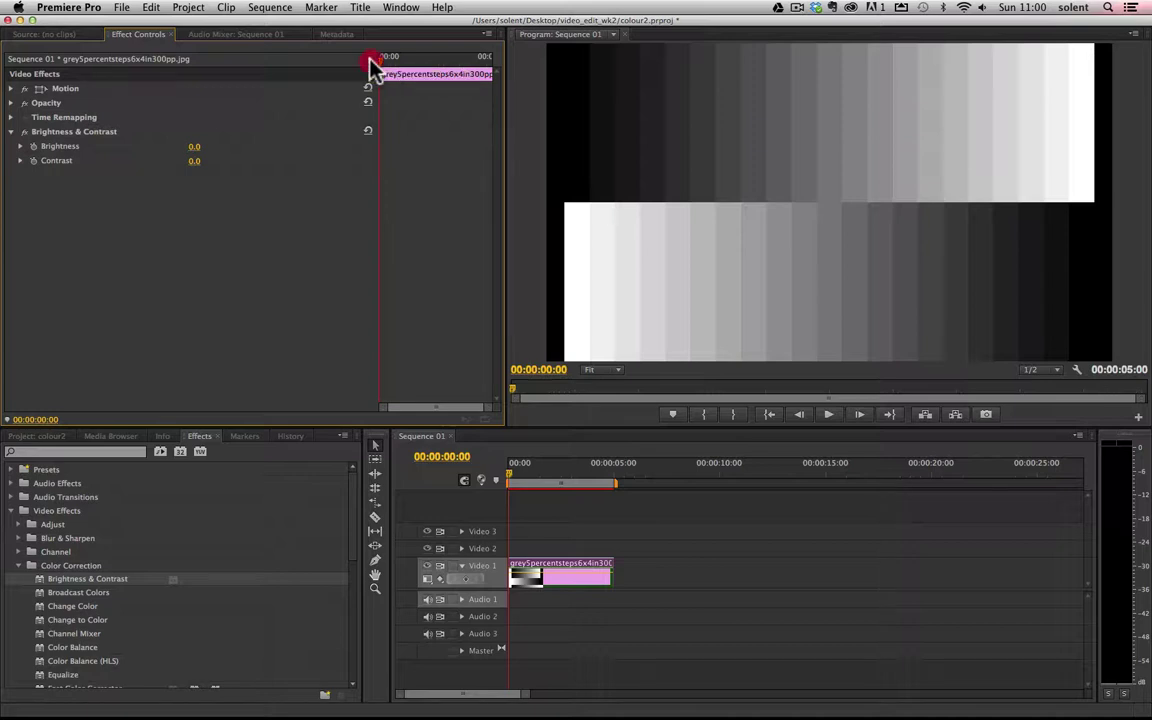
left_click(20, 146)
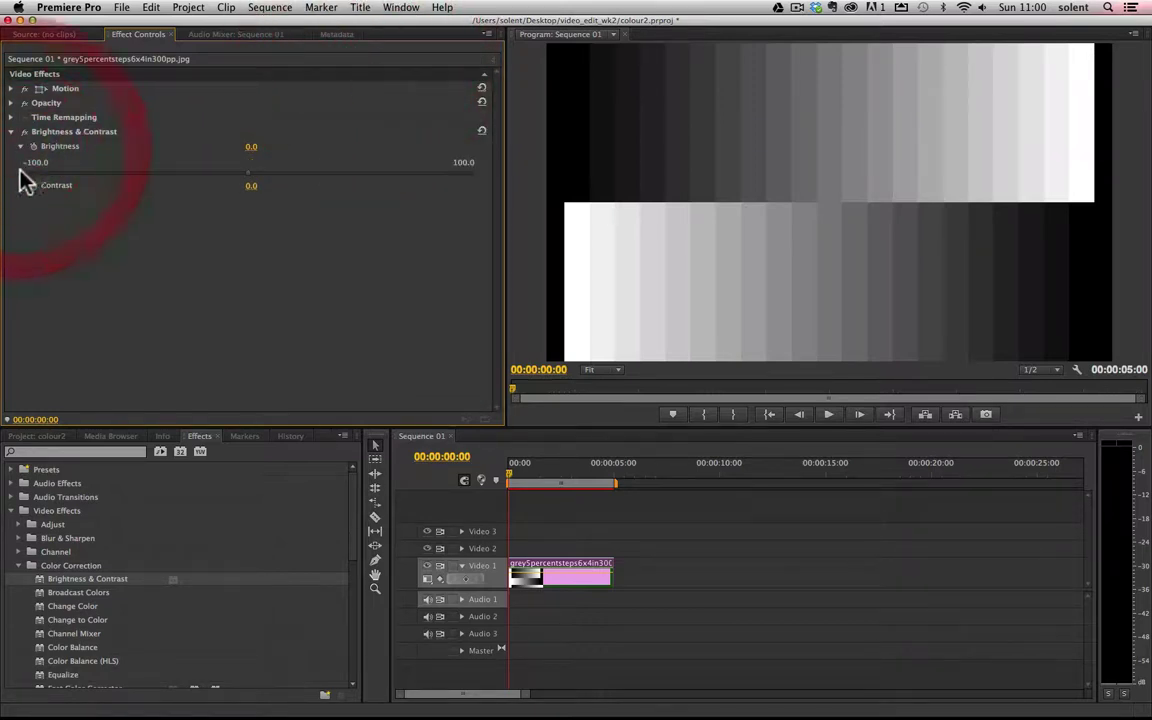
left_click(20, 185)
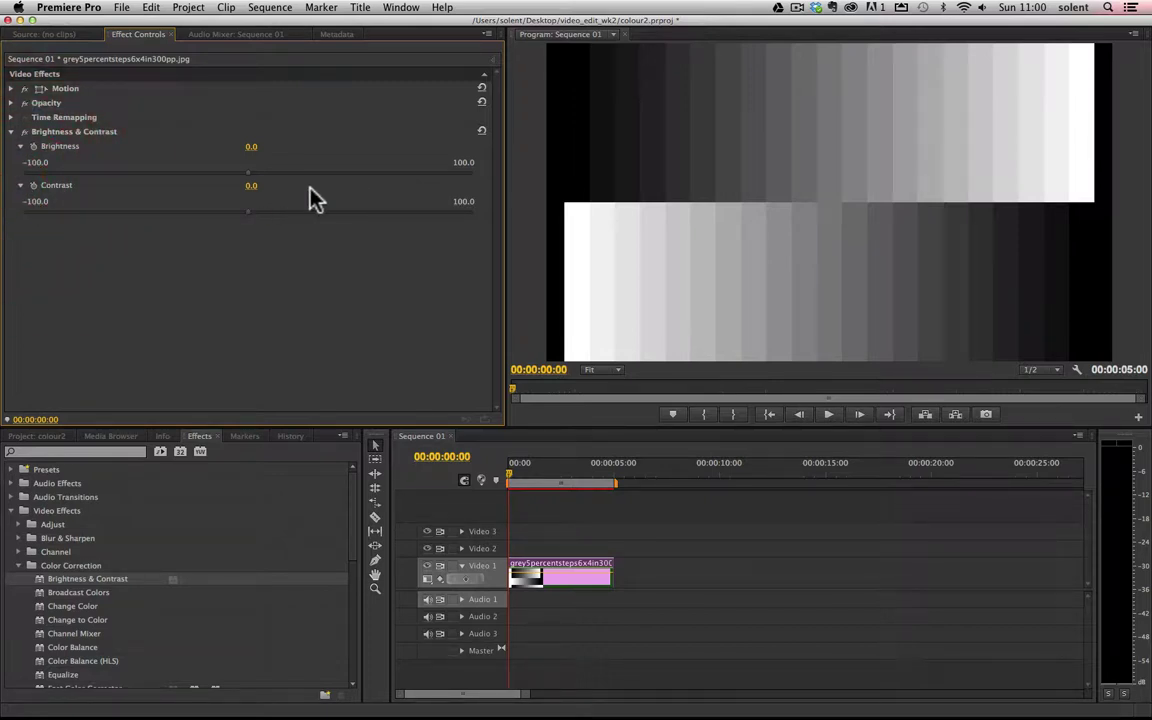
left_click_drag(248, 173, 336, 177)
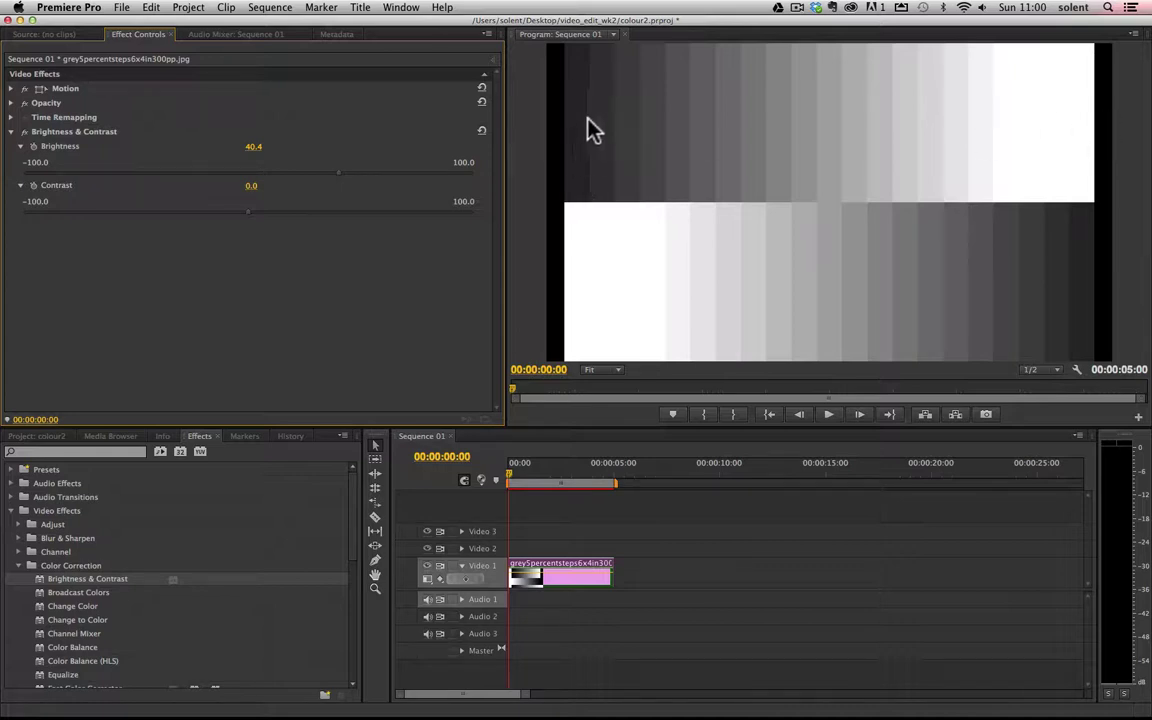
left_click_drag(342, 174, 417, 185)
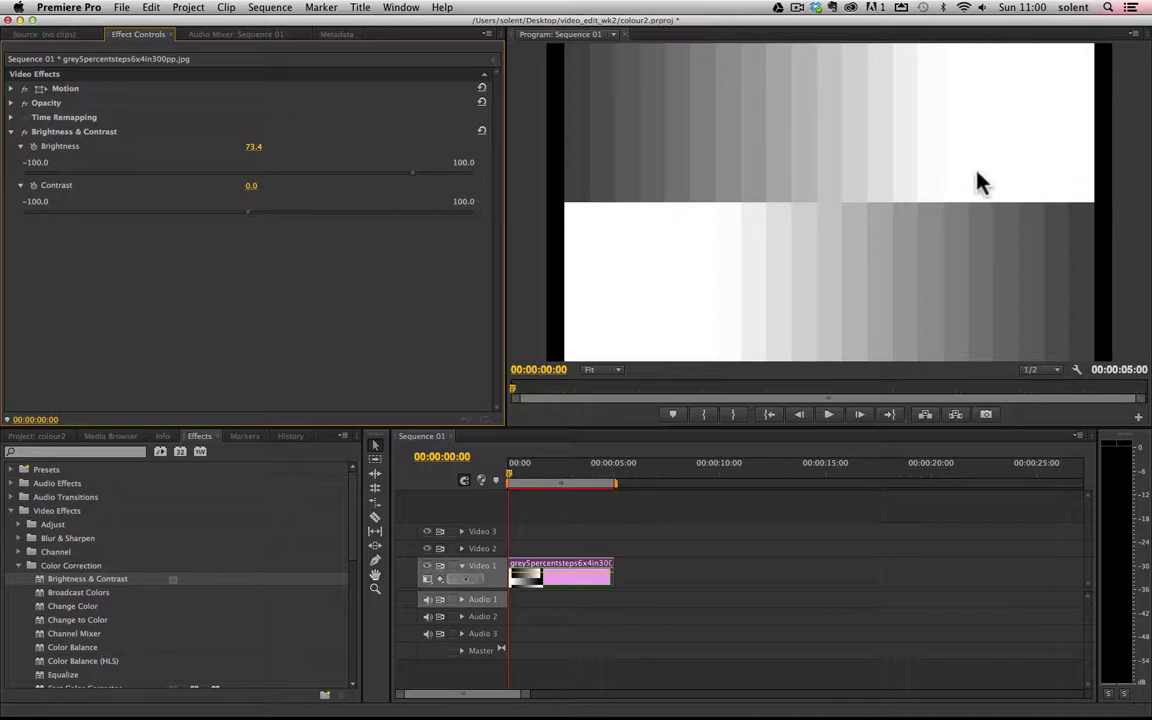
left_click_drag(420, 180, 250, 188)
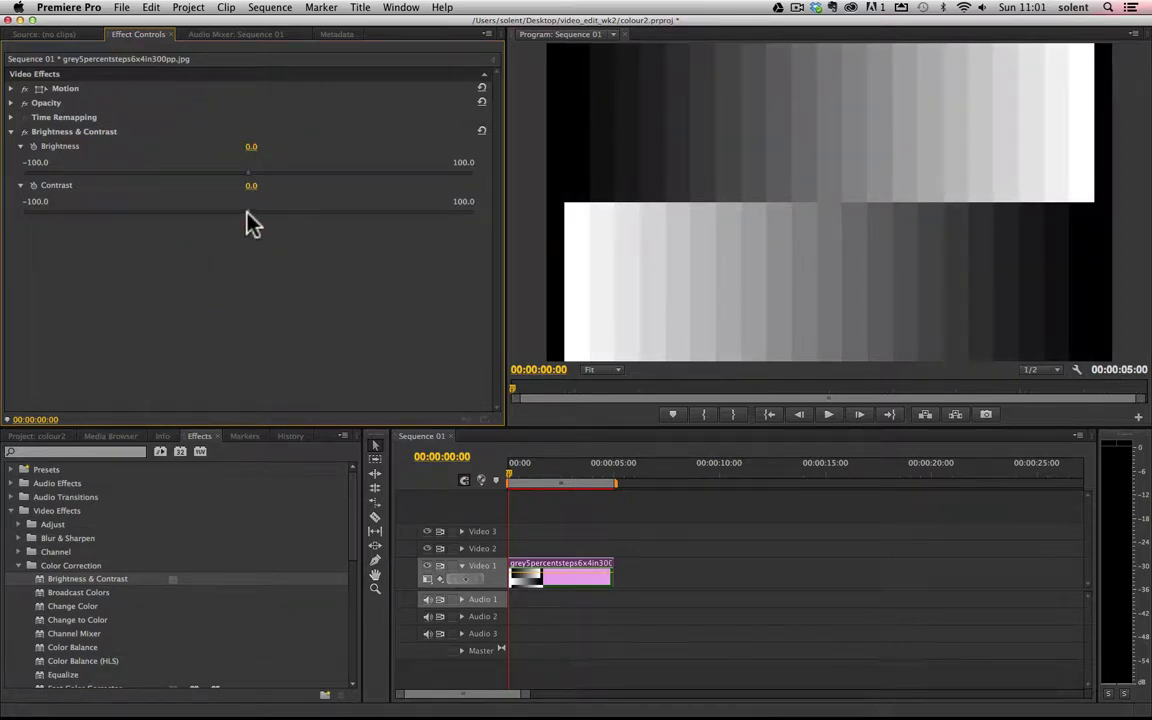
Try the clip's Contrast at about 49 and bring it back to about 0.3.
left_click_drag(247, 213, 359, 216)
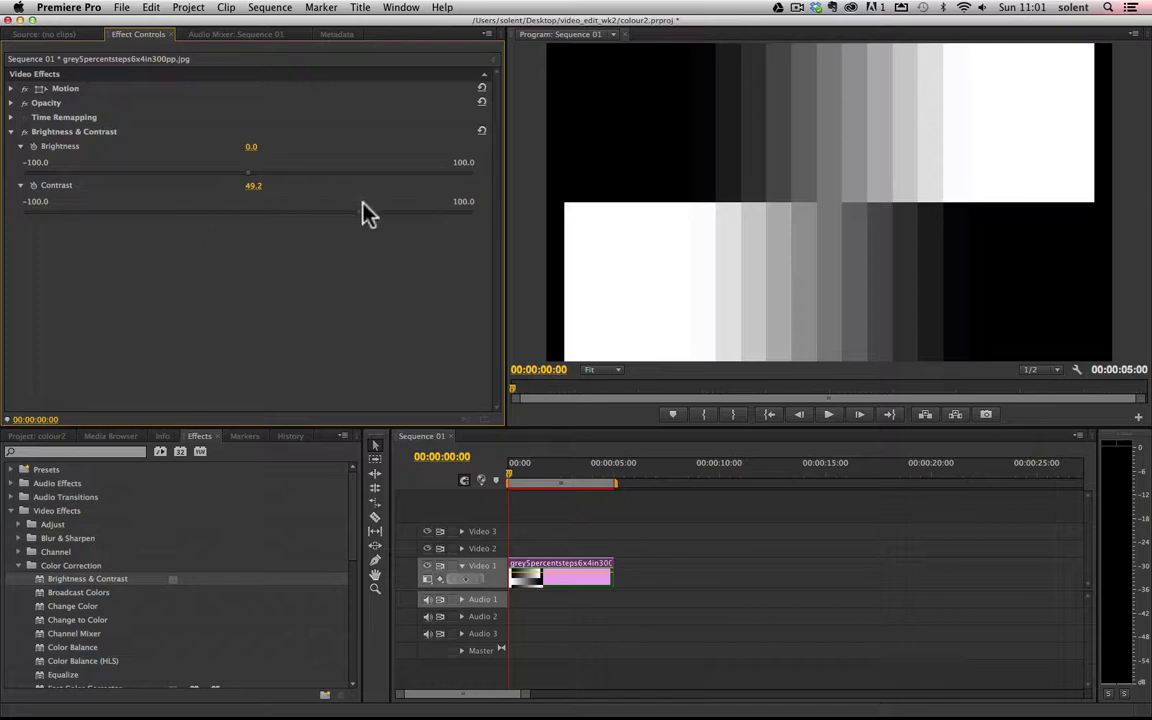
left_click_drag(371, 214, 247, 208)
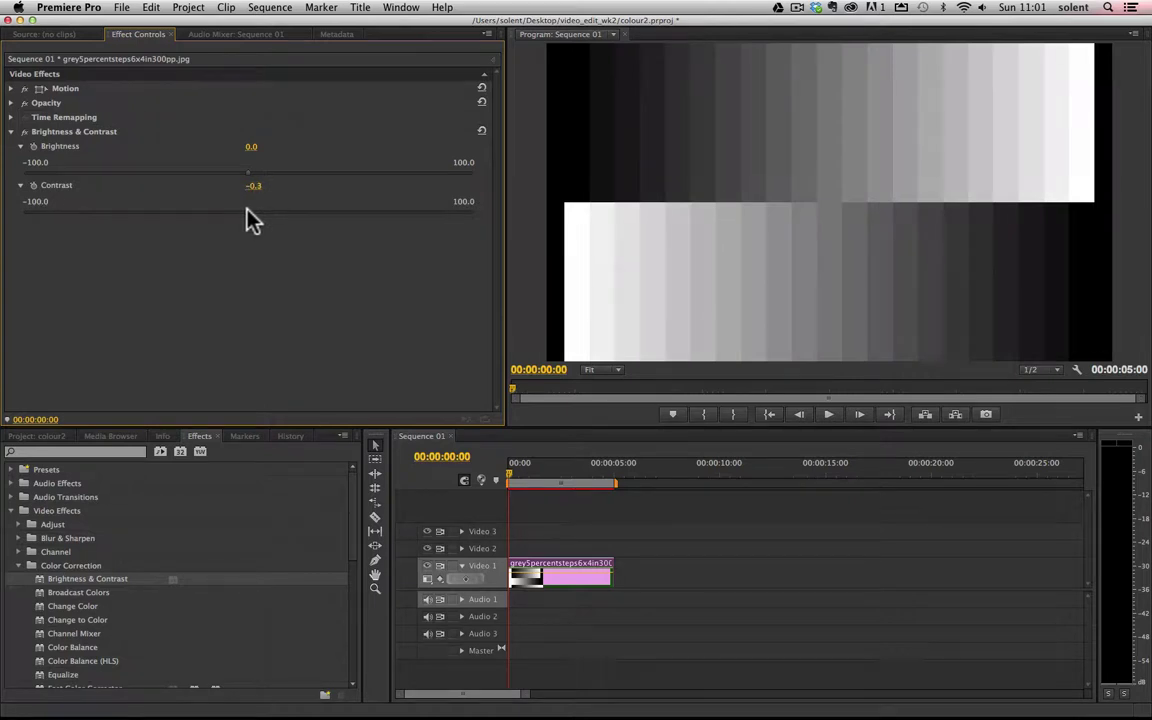
left_click(248, 209)
Show the Reference Monitor with its waveform and place it below the Brightness & Contrast sliders.
left_click(398, 7)
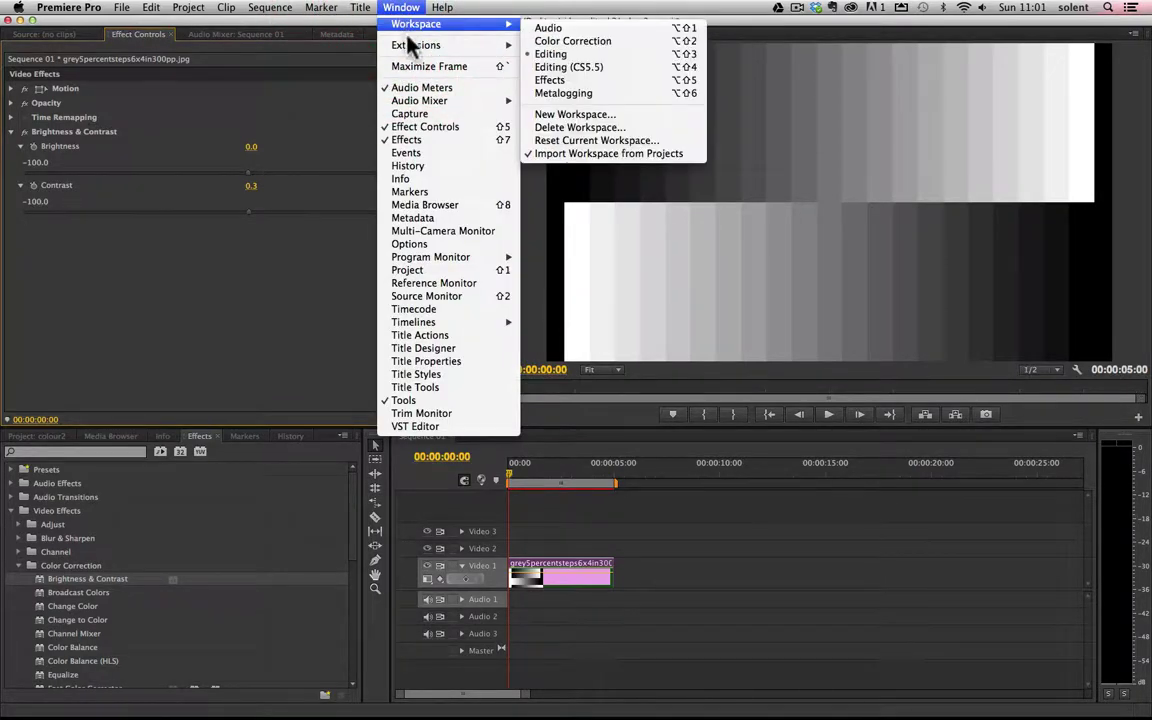
left_click(476, 290)
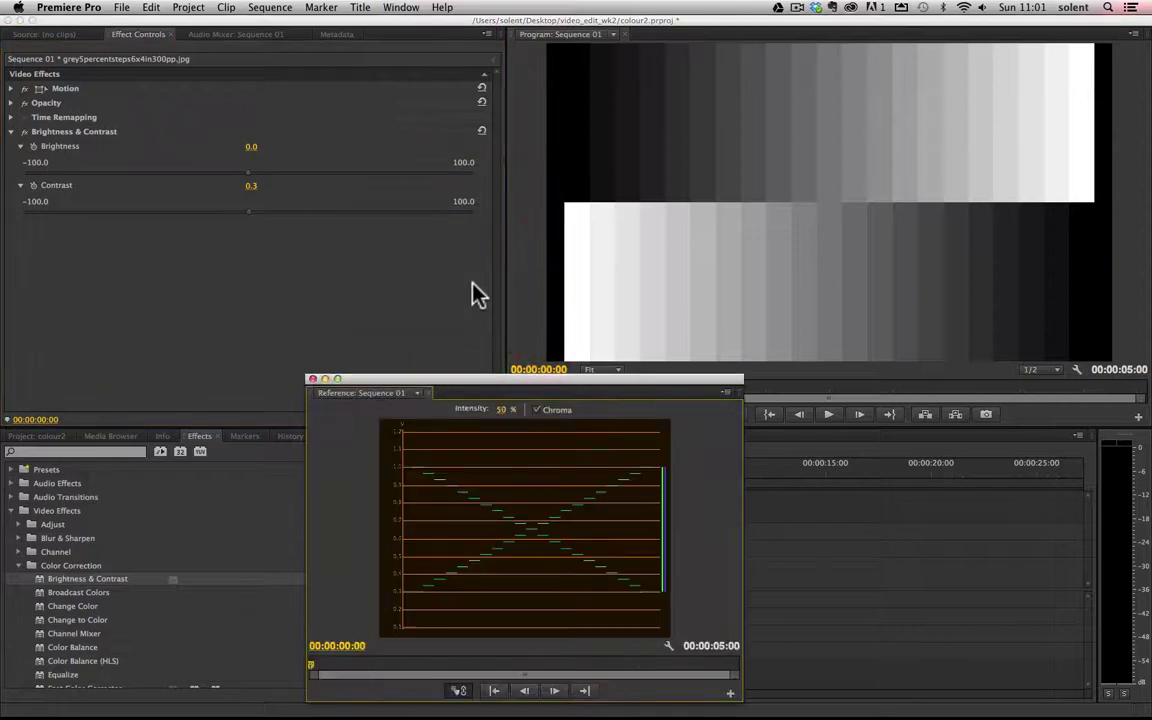
left_click_drag(547, 378, 308, 258)
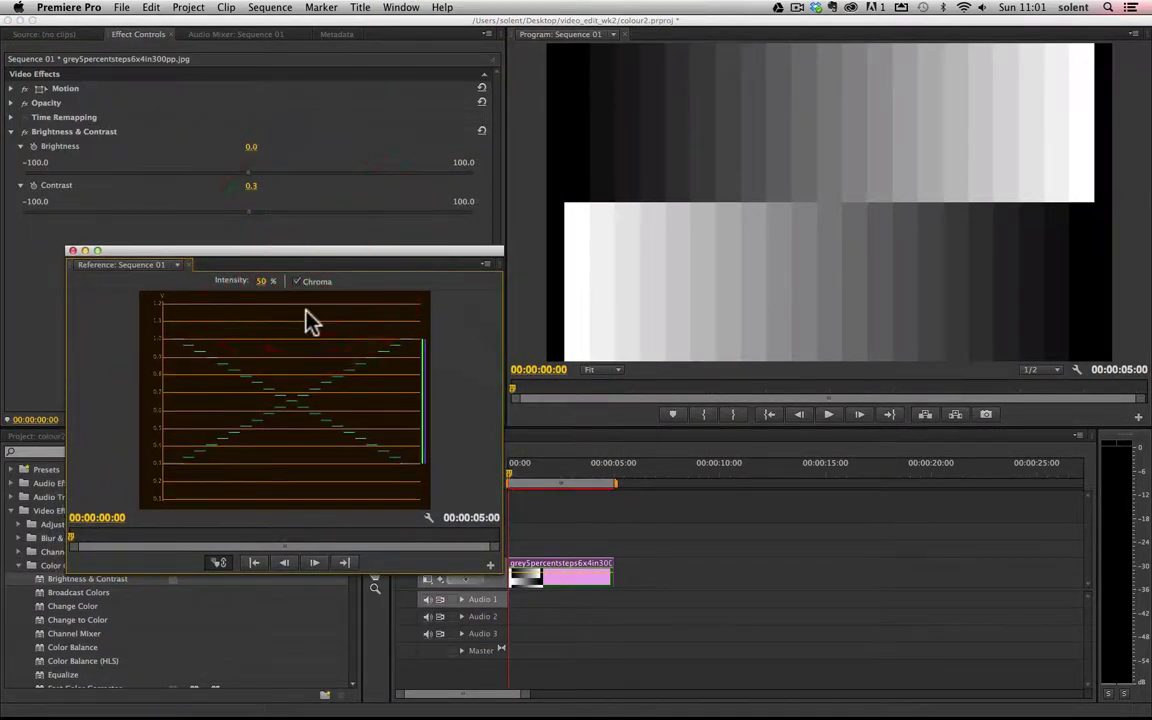
Raise Contrast to about 52 and 71 to examine its effect on the waveform, and lower it to about 1.8.
left_click_drag(250, 213, 363, 214)
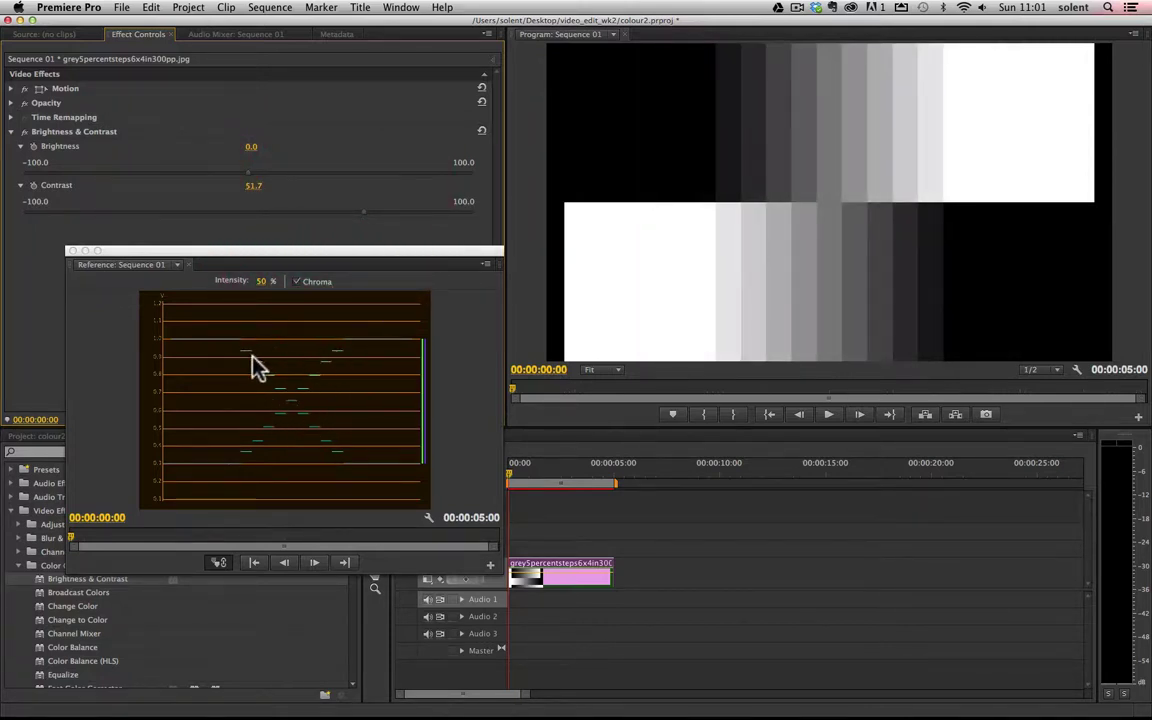
left_click_drag(364, 214, 406, 214)
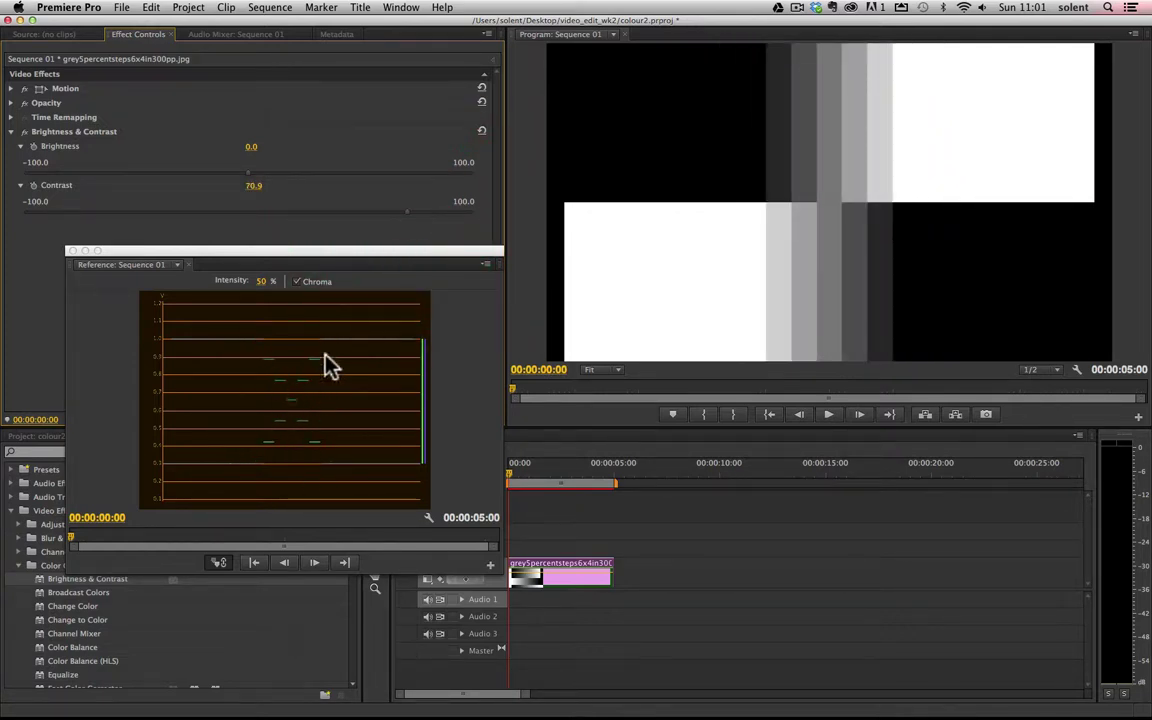
left_click_drag(405, 213, 250, 226)
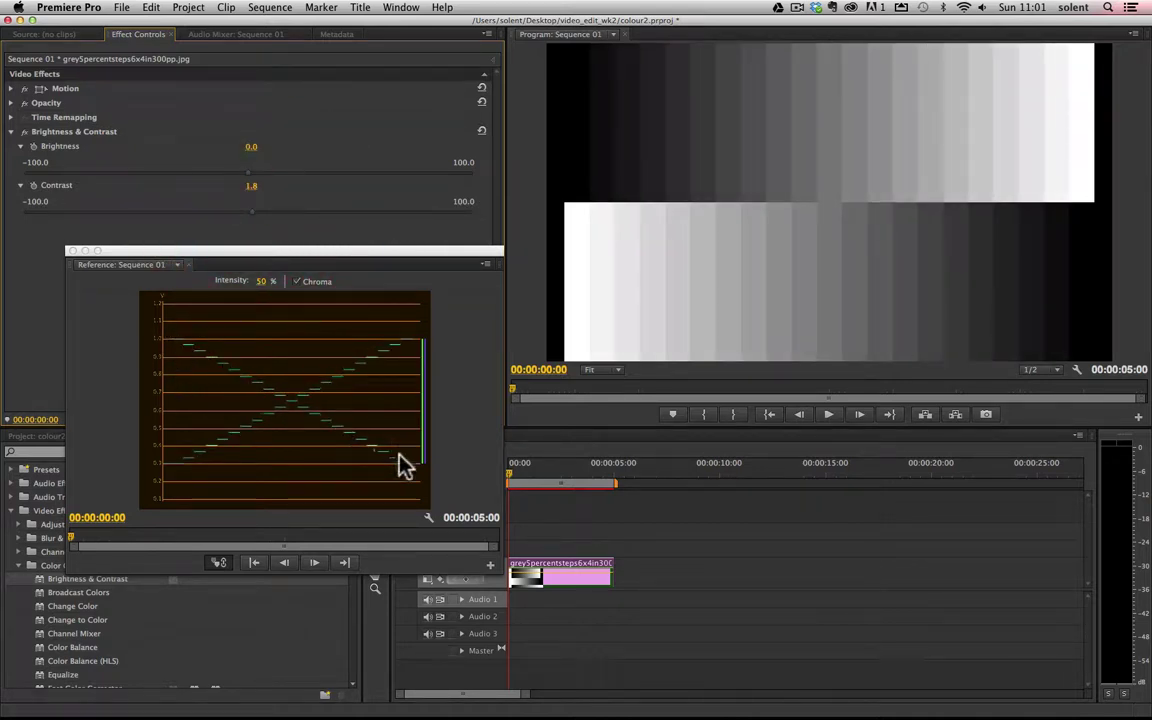
Try Brightness at about 35 against the waveform, lower it to about 2.1, and close the Reference Monitor.
left_click_drag(250, 185, 327, 188)
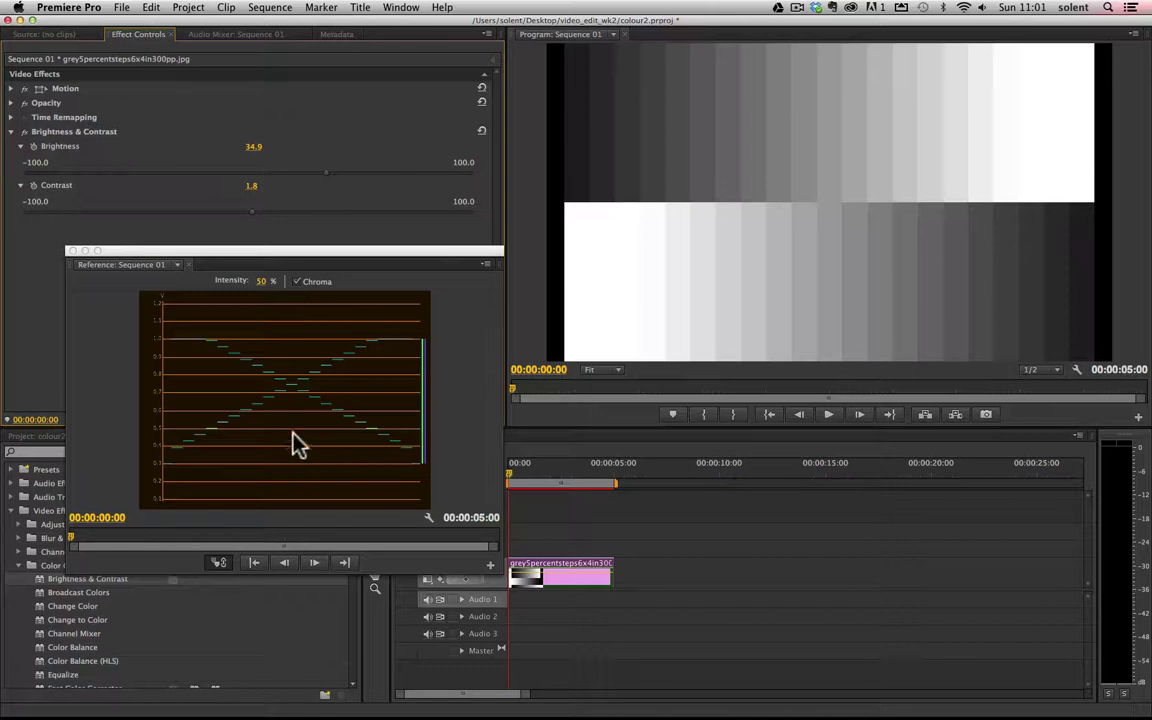
left_click_drag(336, 184, 240, 184)
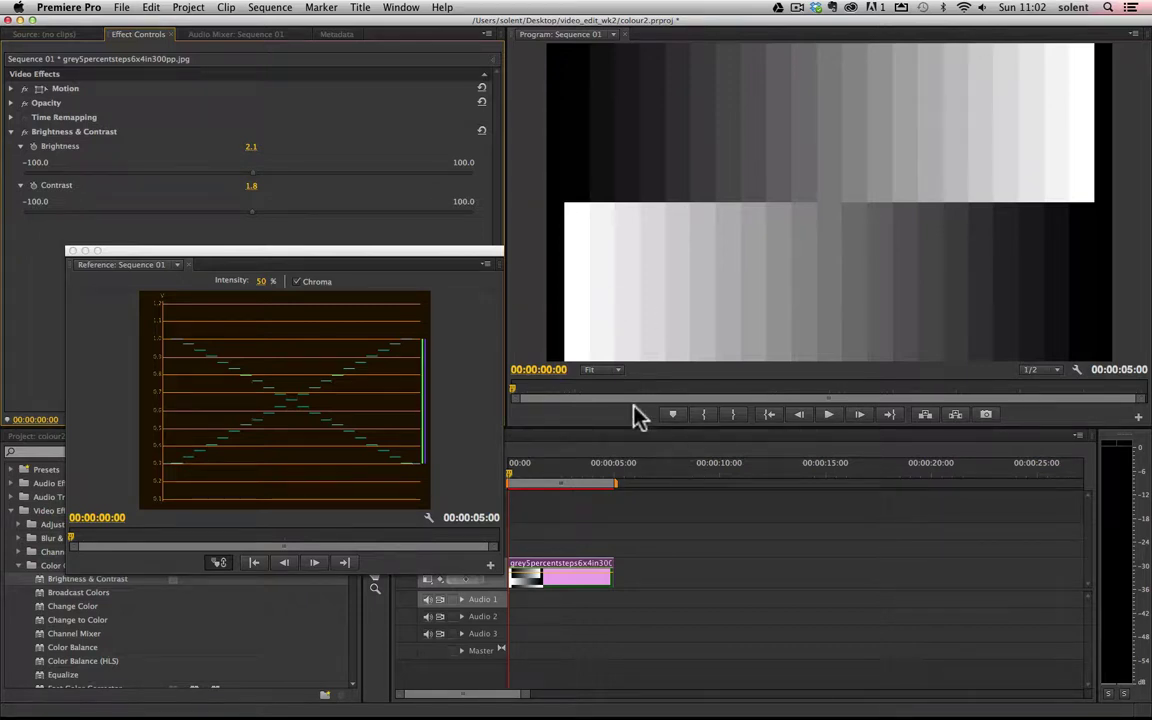
left_click(76, 249)
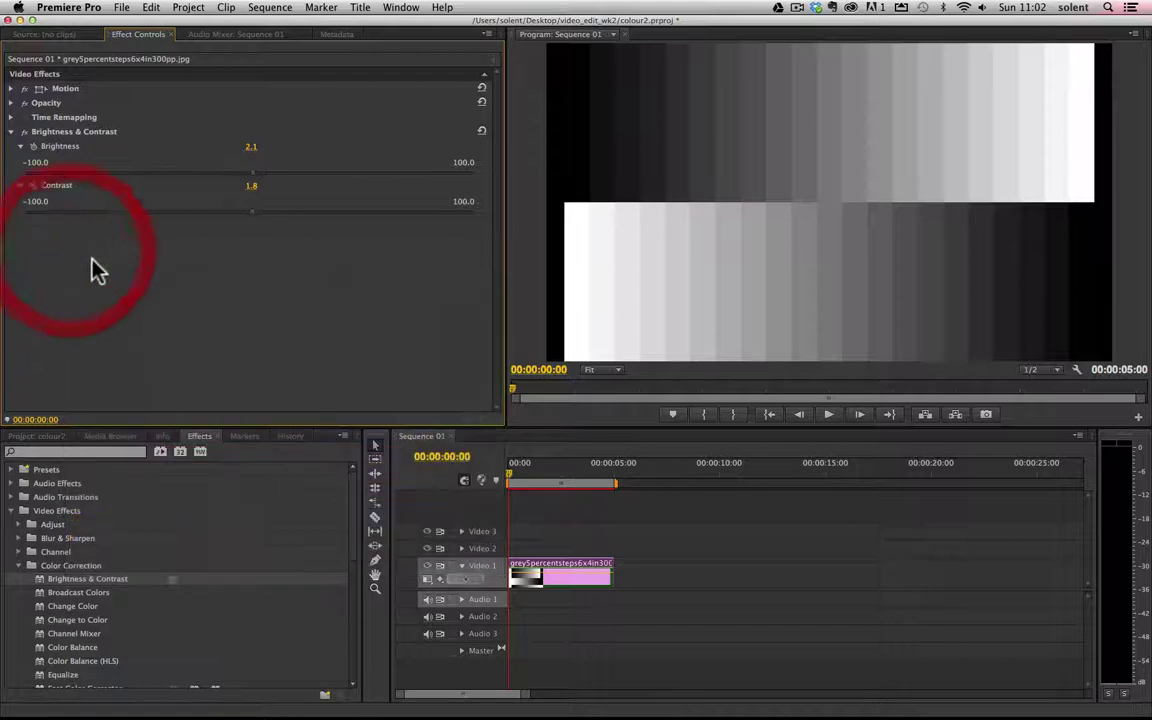
Remove the Brightness & Contrast effect from the grey steps clip.
left_click(12, 132)
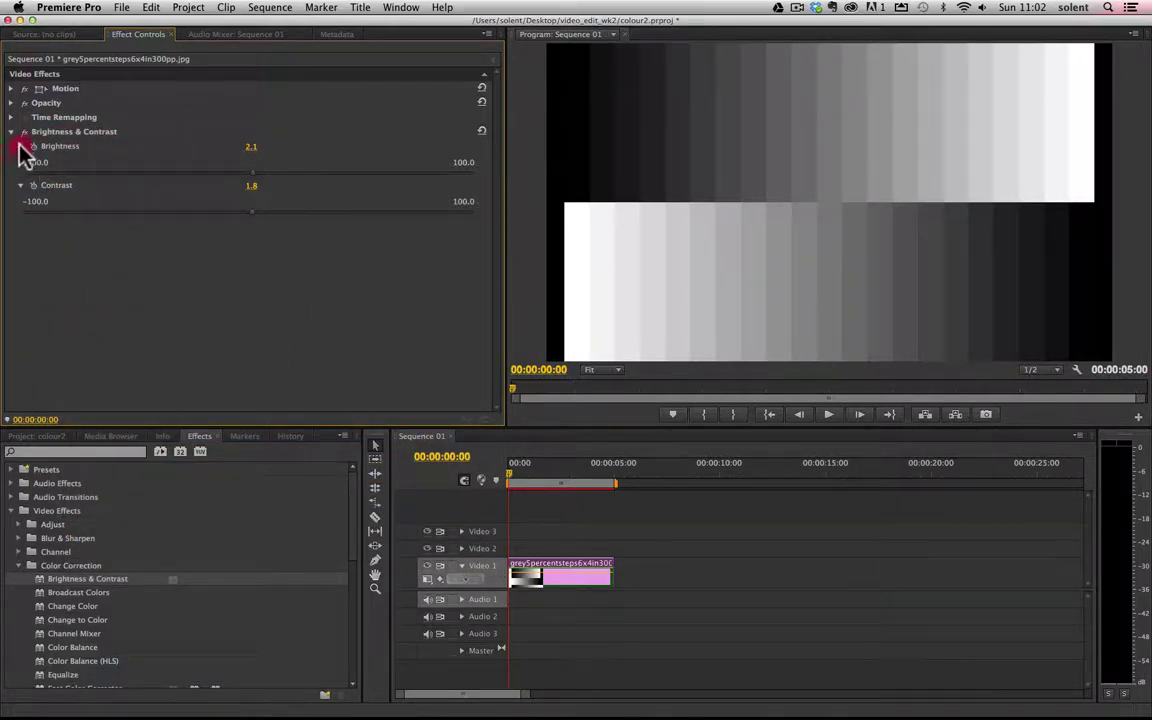
left_click(60, 142)
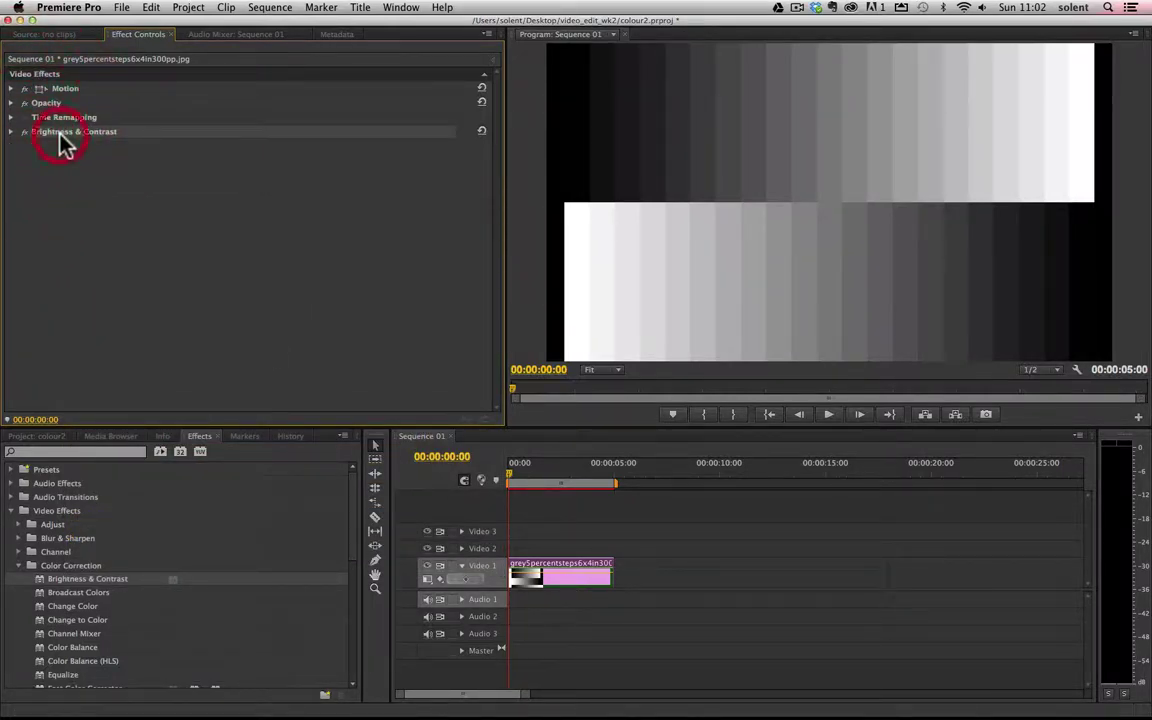
right_click(60, 142)
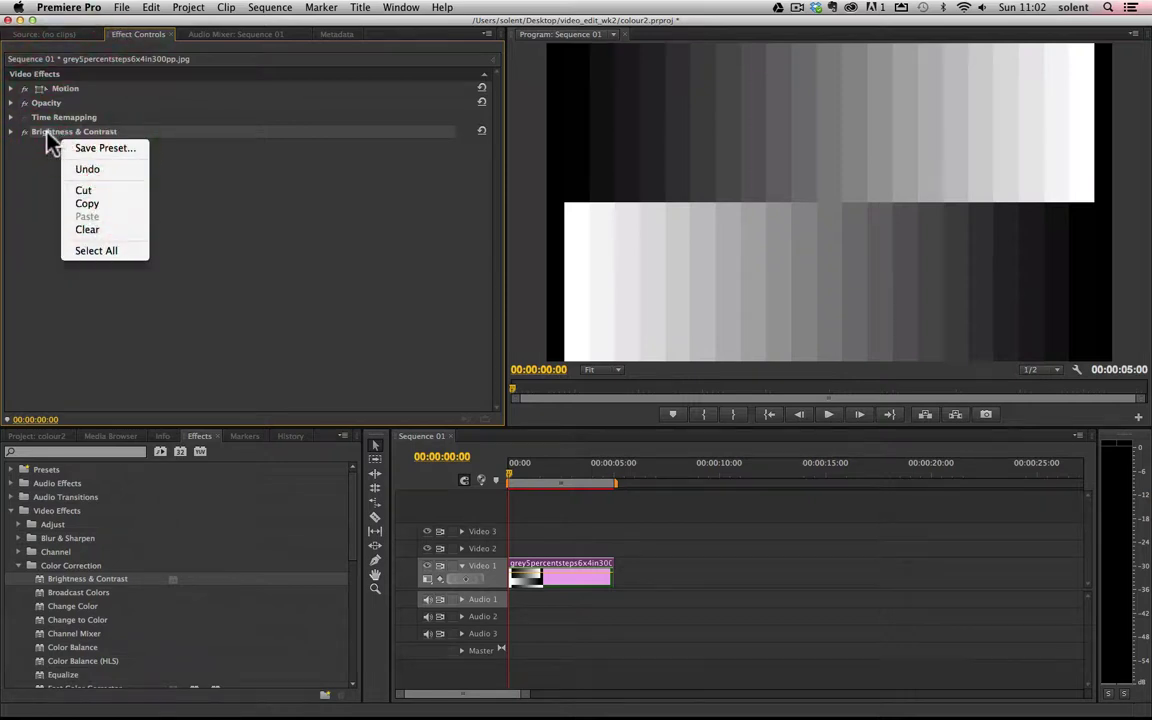
left_click(86, 230)
Apply the Fast Color Corrector effect to the grey steps clip on Video 1.
left_click(694, 612)
left_click(557, 578)
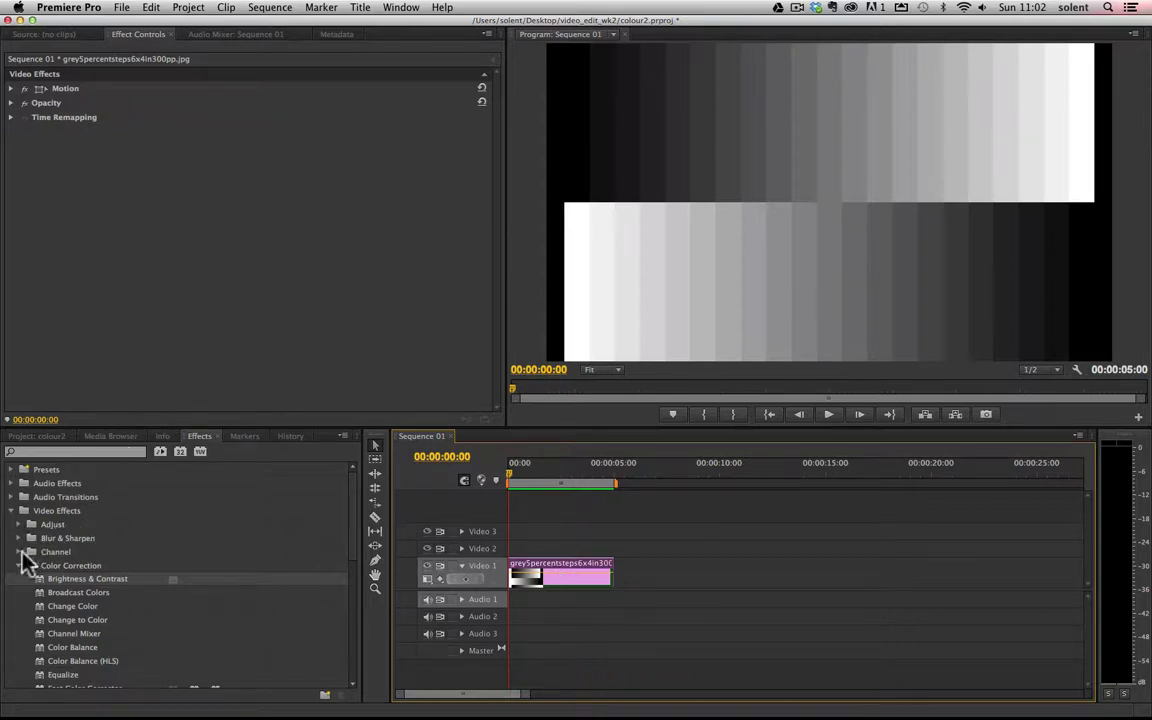
left_click_drag(349, 551, 352, 600)
left_click_drag(104, 583, 589, 586)
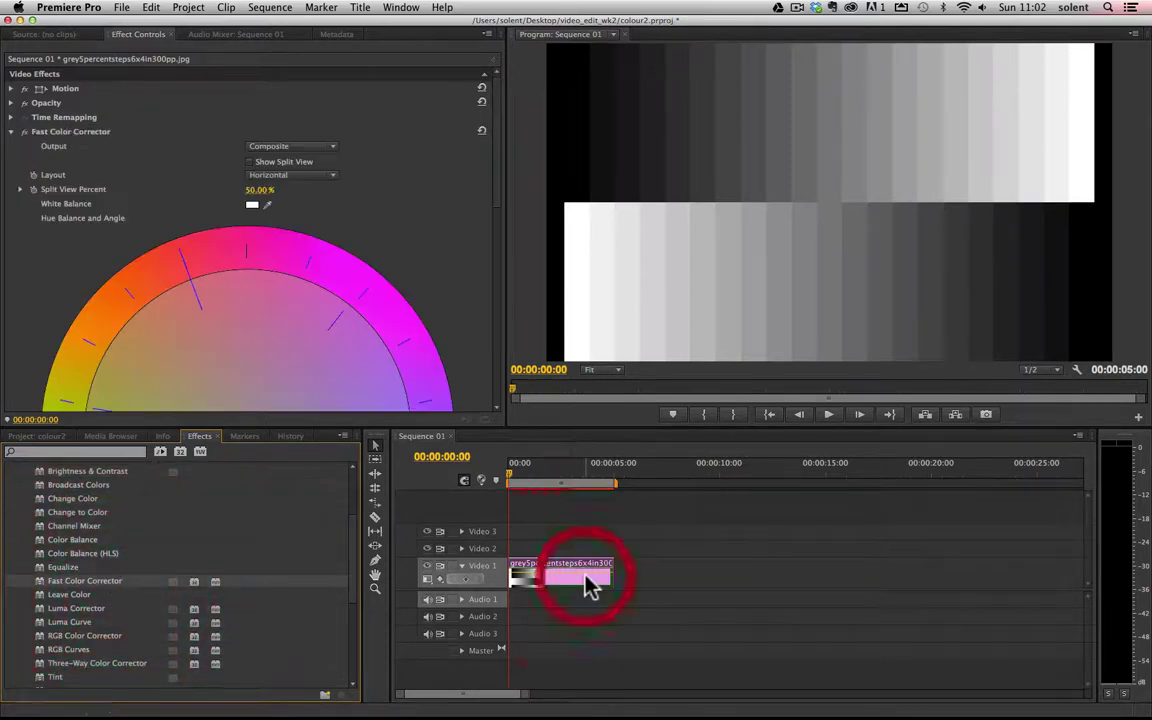
Raise the Fast Color Corrector's output black level to about 17.6.
left_click(490, 66)
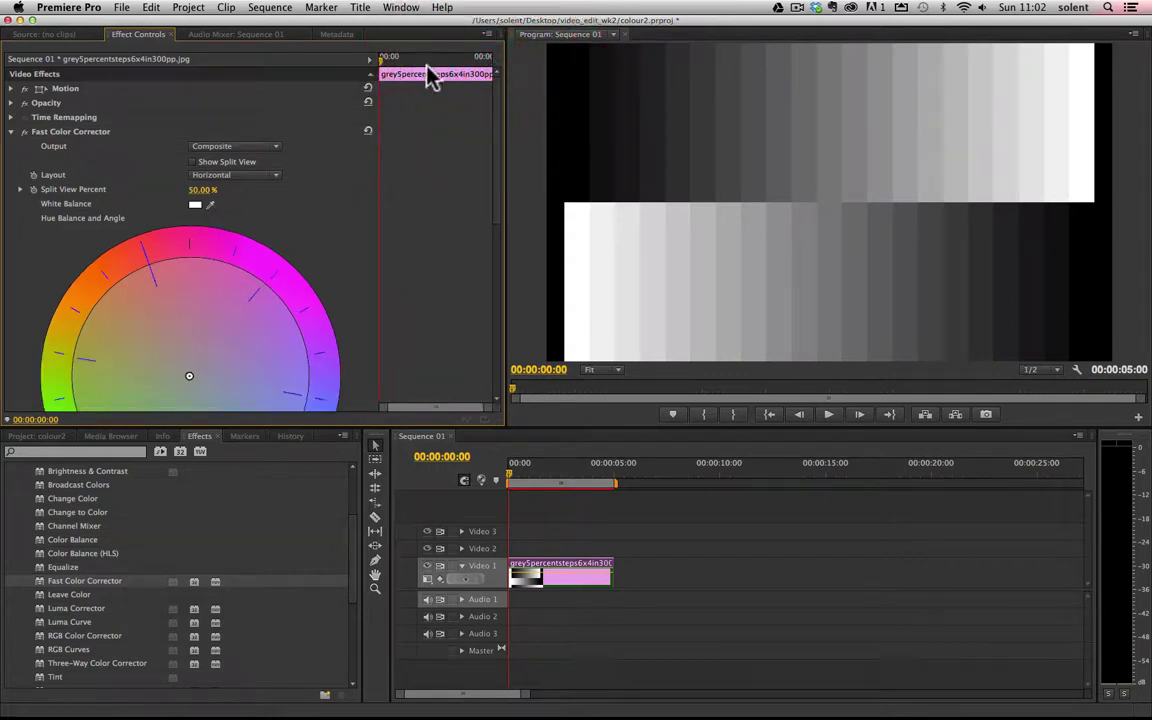
left_click(372, 68)
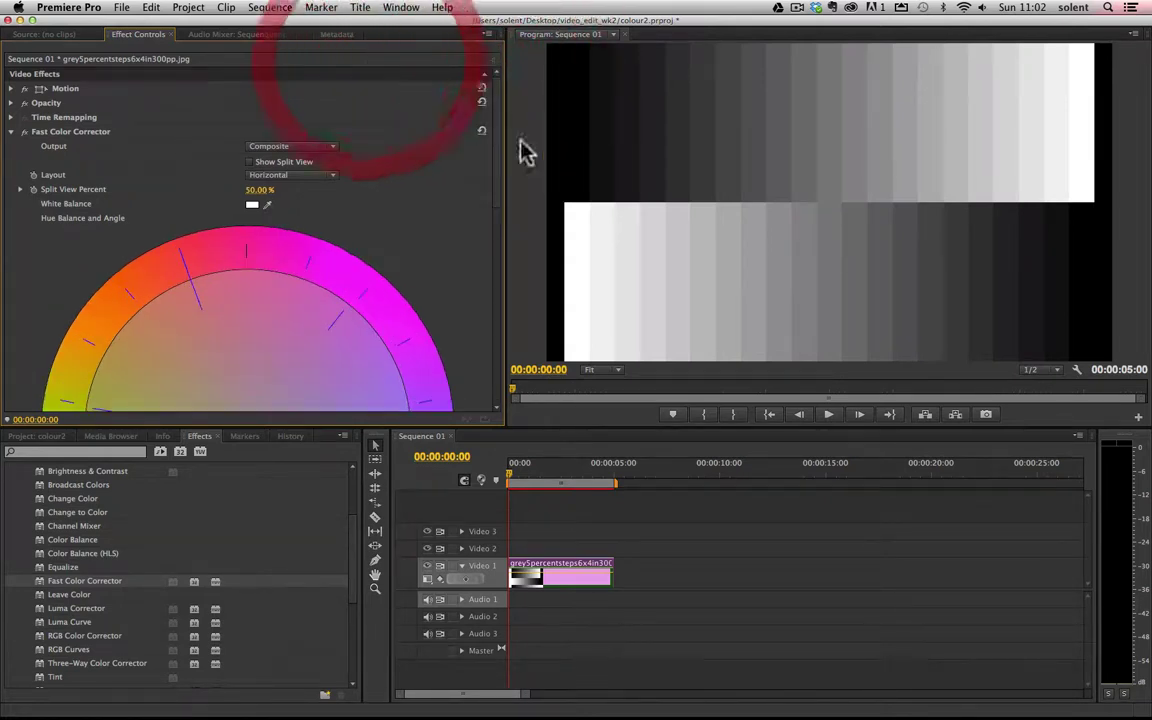
left_click_drag(496, 154, 510, 350)
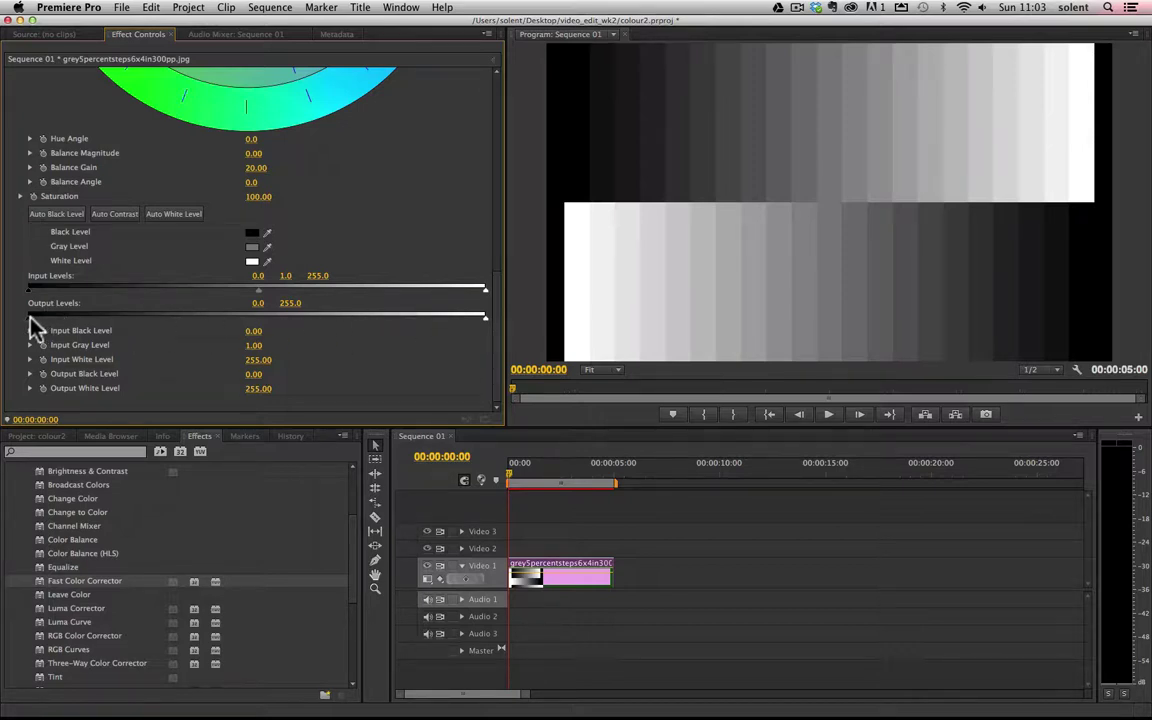
left_click_drag(29, 322, 51, 324)
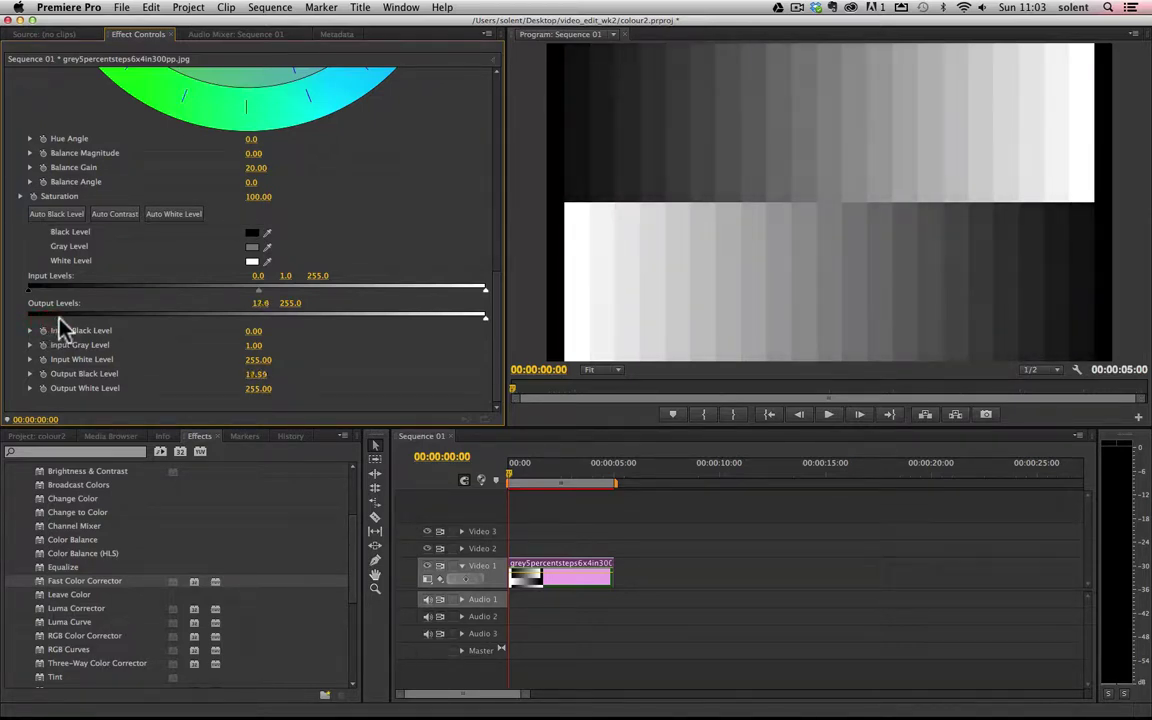
Adjust the Fast Color Corrector's output levels to about 15.7 for black and 237.8 for white.
left_click(57, 326)
left_click_drag(486, 320, 456, 328)
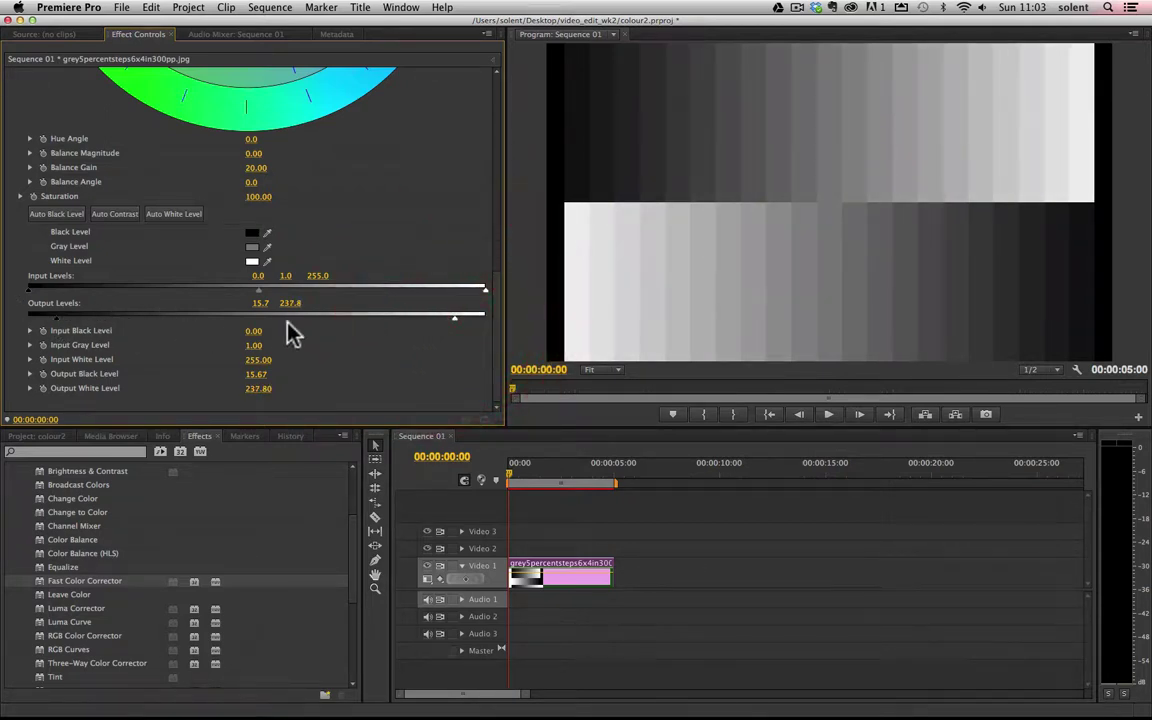
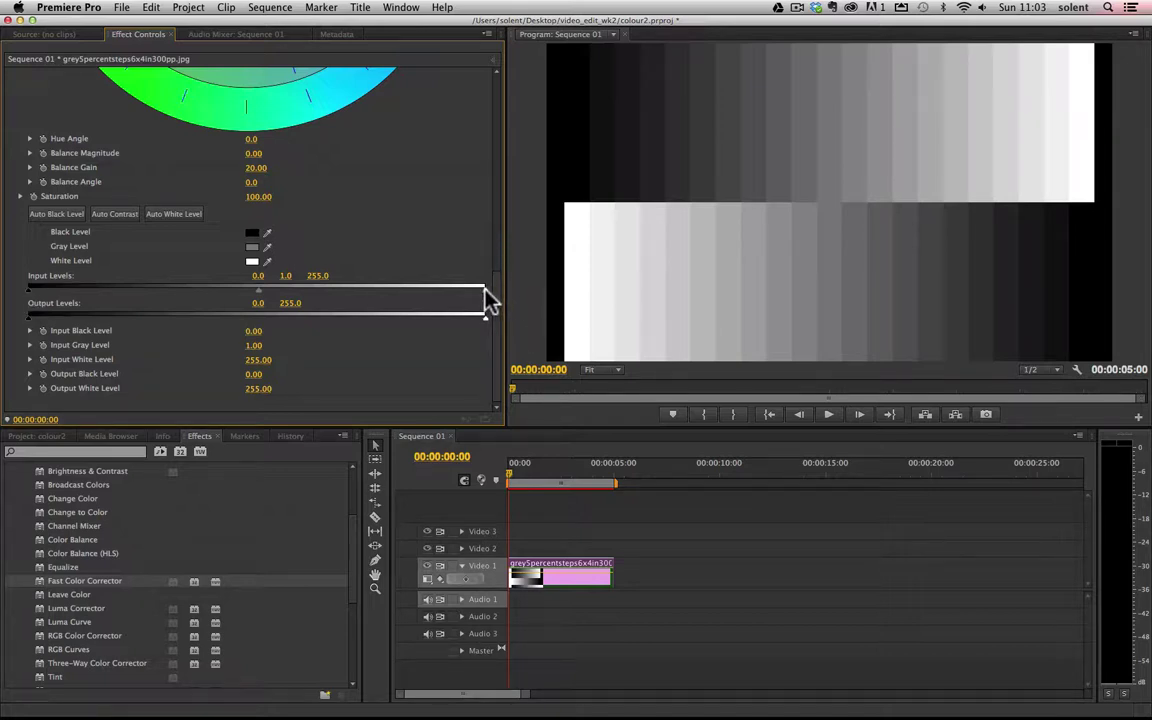
Lower the input white level slightly to about 254.2, open the Reference Monitor, and place it clear of the effect settings.
left_click(492, 296)
mouse_move(485, 297)
left_mouse_down()
mouse_move(350, 298)
mouse_move(490, 306)
left_mouse_up()
left_click(400, 7)
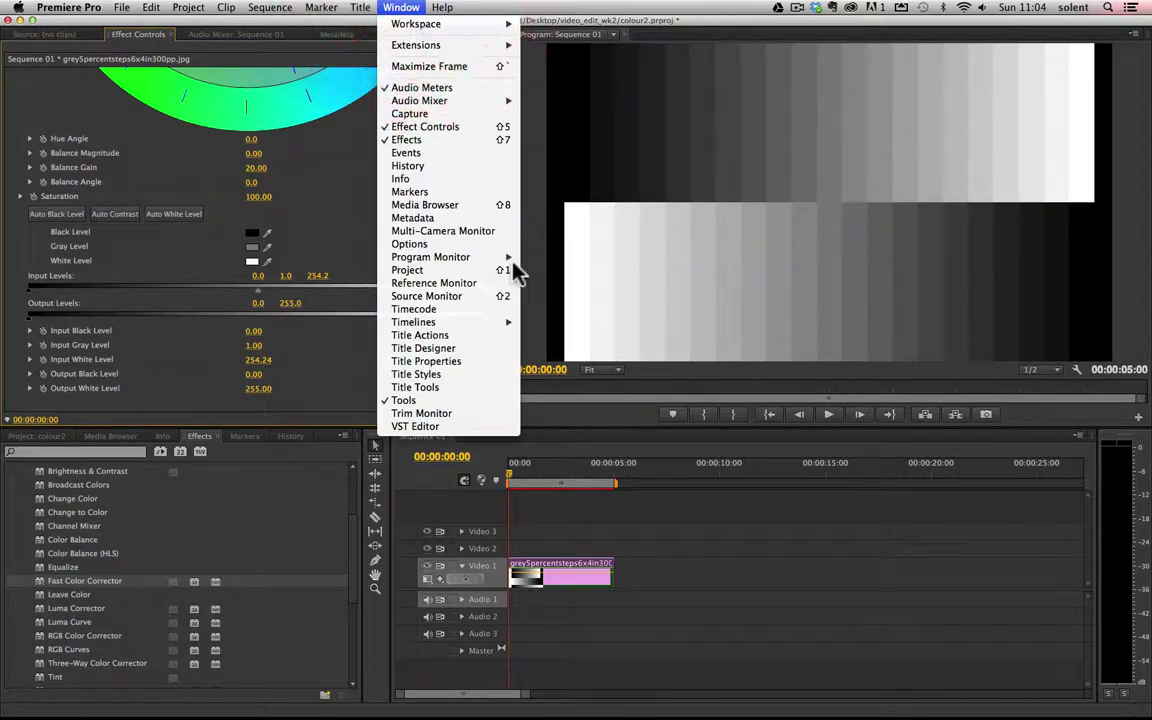
left_click(455, 285)
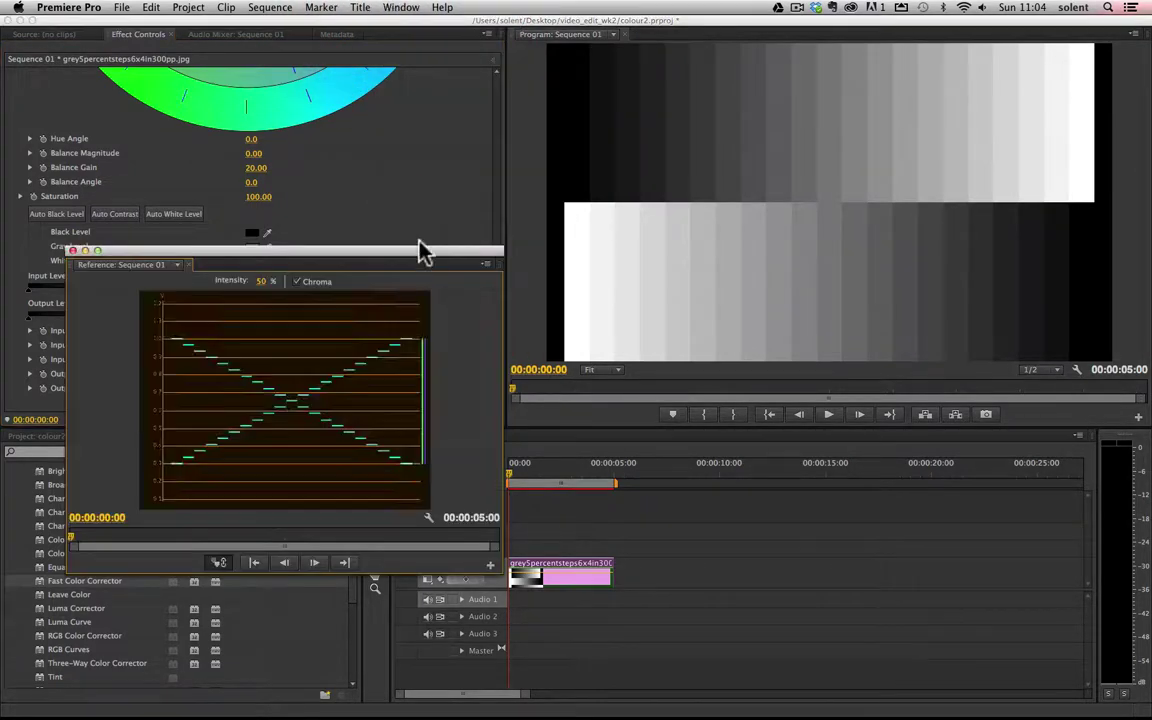
left_click_drag(404, 260, 932, 379)
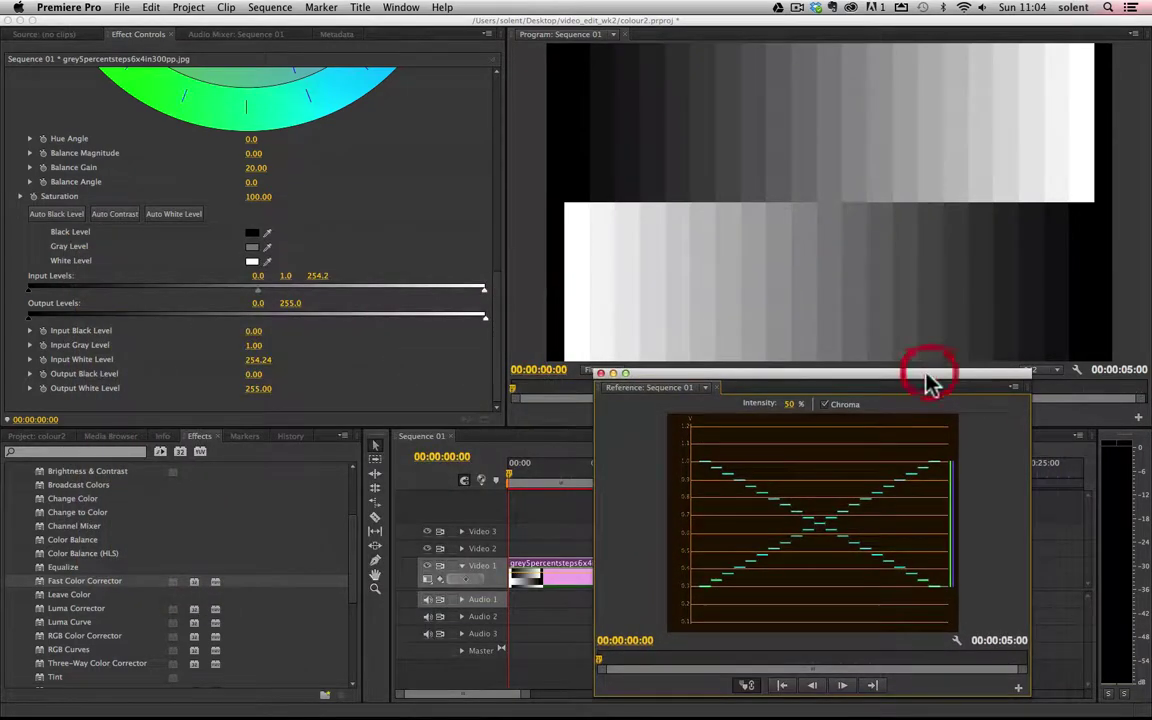
Try an input white level of about 199.9 against the waveform and return it to 255.
left_click_drag(482, 292, 388, 298)
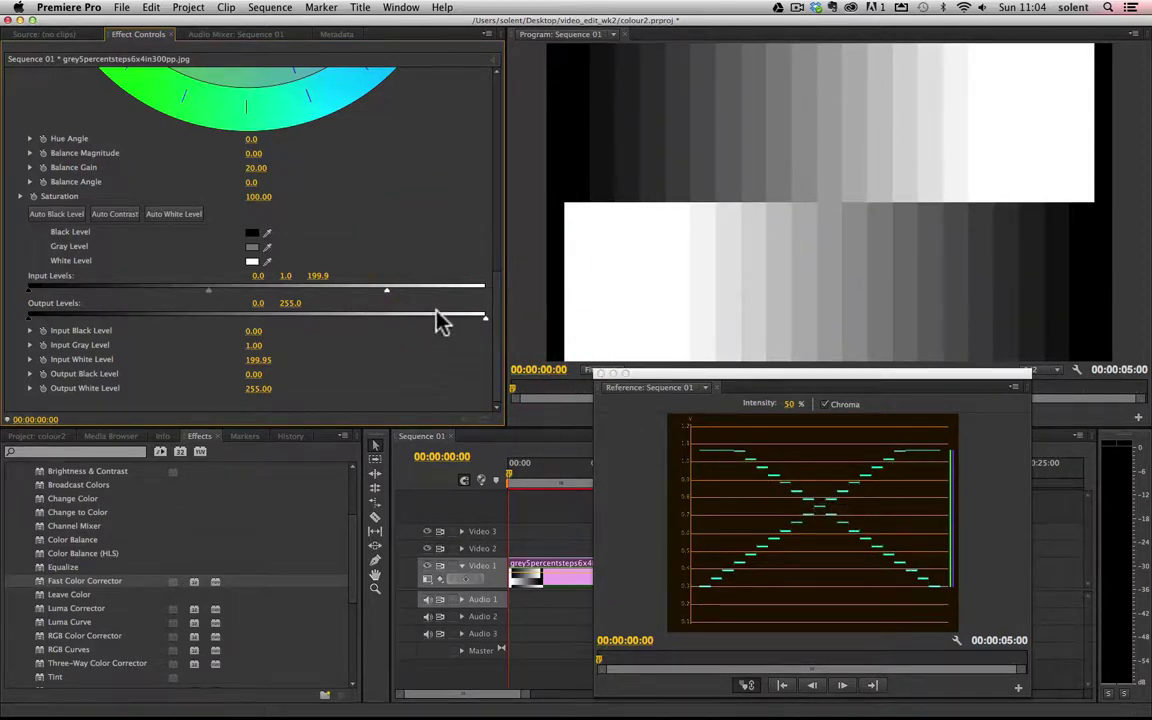
left_click_drag(387, 291, 485, 291)
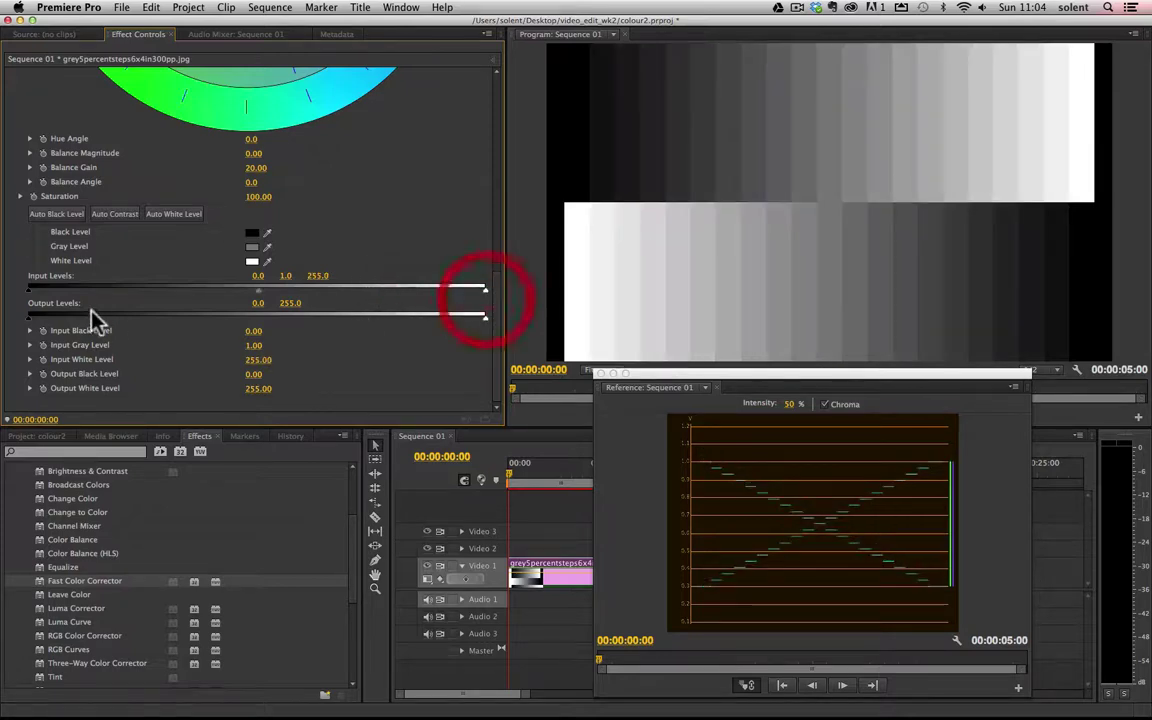
Try an input black level of about 94.8 with input gray at 0.84, returning the black level to 0.
left_click_drag(30, 290, 243, 293)
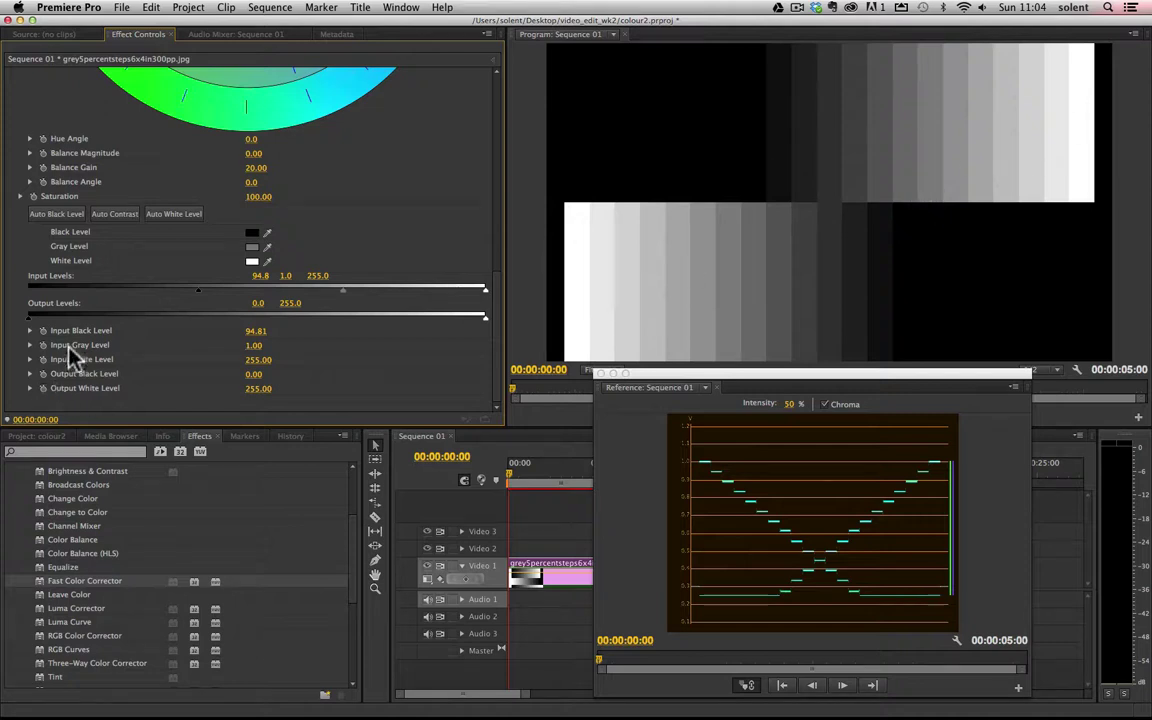
left_click_drag(343, 300, 334, 291)
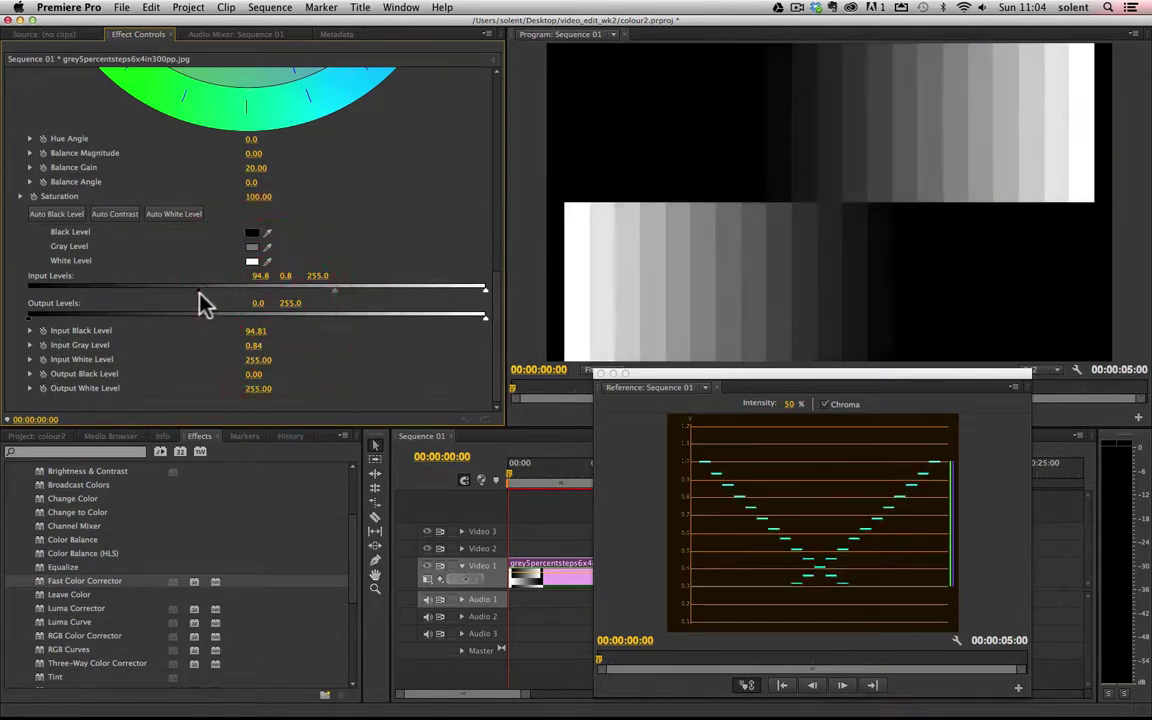
left_click_drag(198, 292, 5, 289)
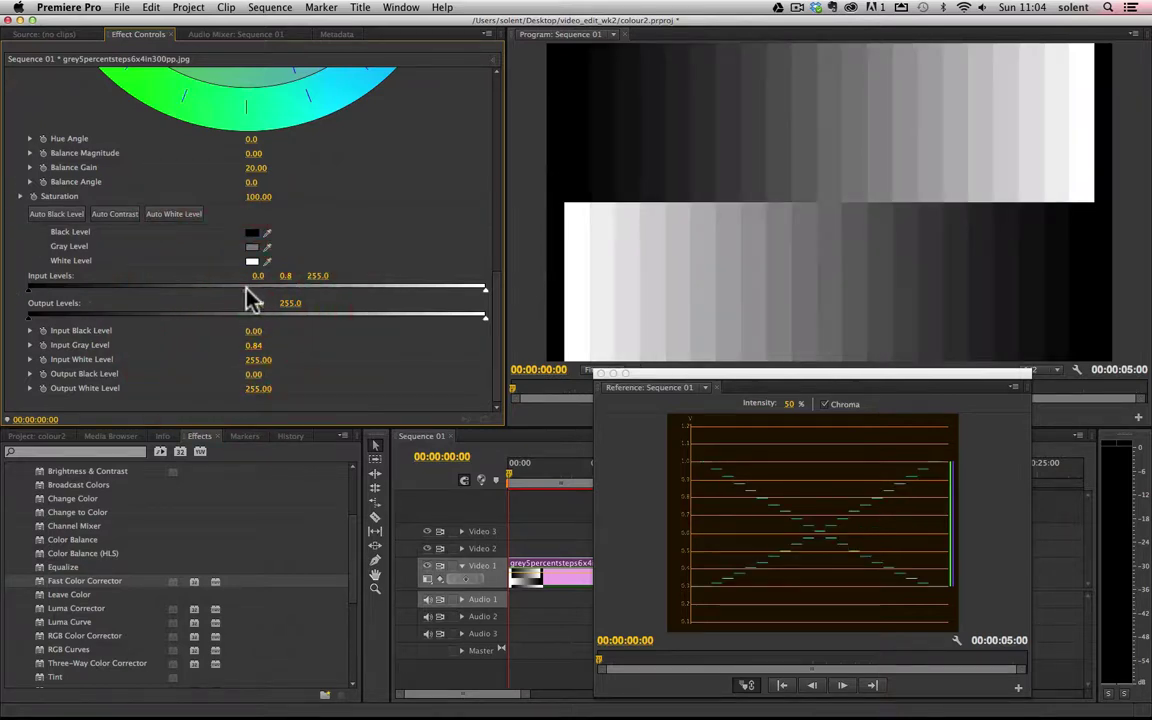
Raise the input gray level in stages through about 0.95 and 1.32 to about 1.53.
mouse_move(249, 293)
left_mouse_down()
mouse_move(238, 293)
mouse_move(251, 290)
left_mouse_up()
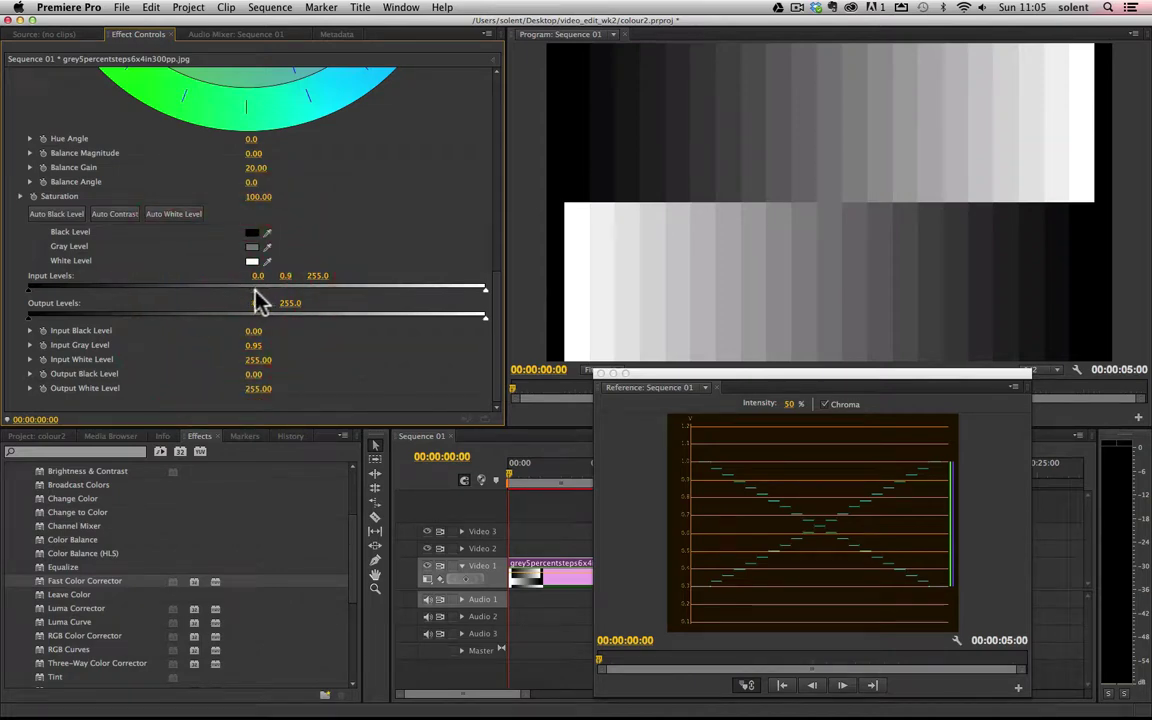
left_click_drag(254, 291, 284, 301)
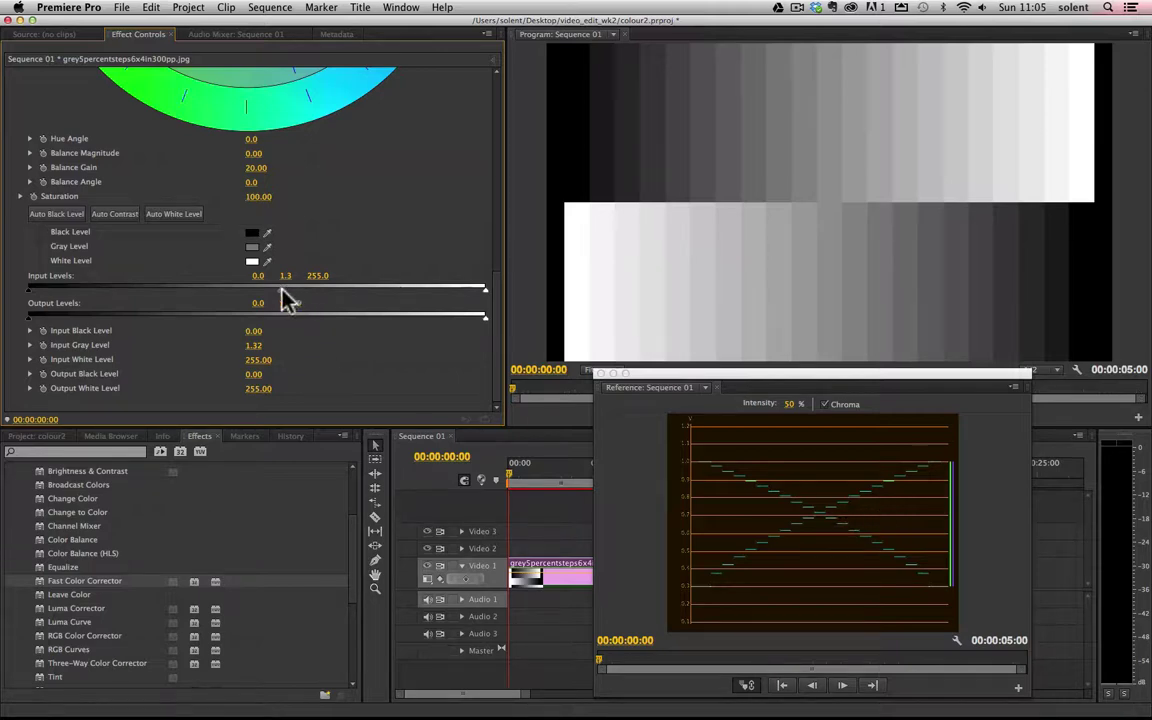
left_click_drag(285, 294, 292, 299)
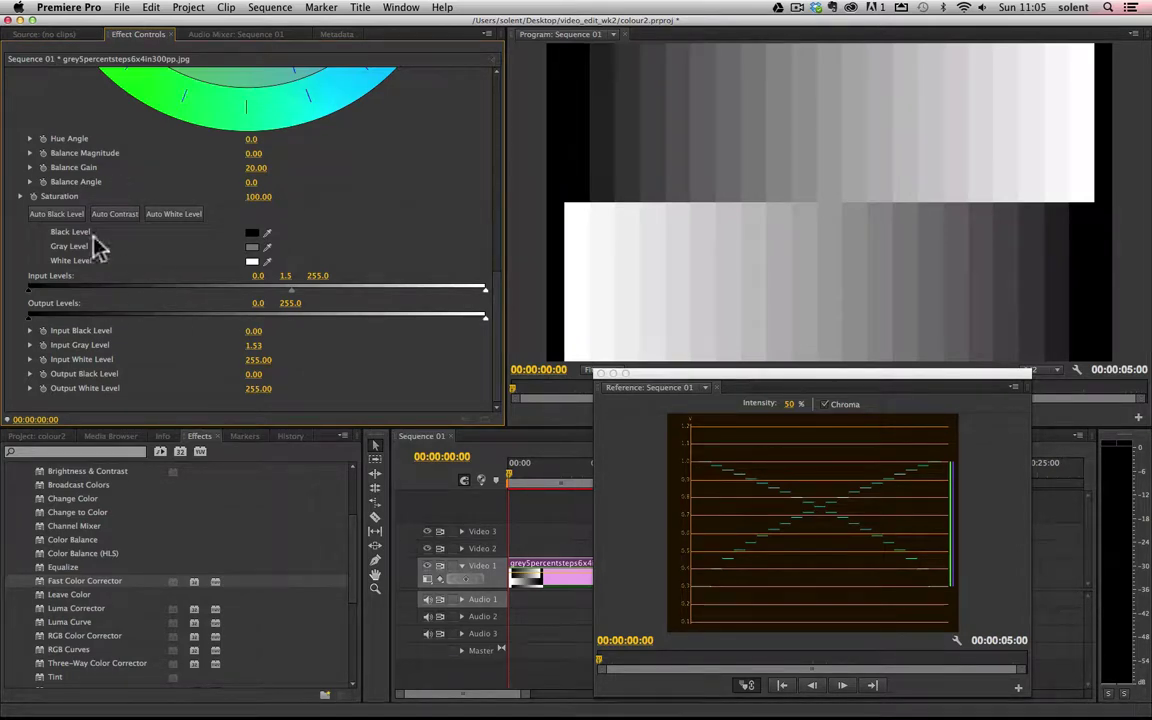
Apply Auto Black Level to the grey steps clip, try Auto Contrast, and undo the Auto Contrast change.
left_click(50, 215)
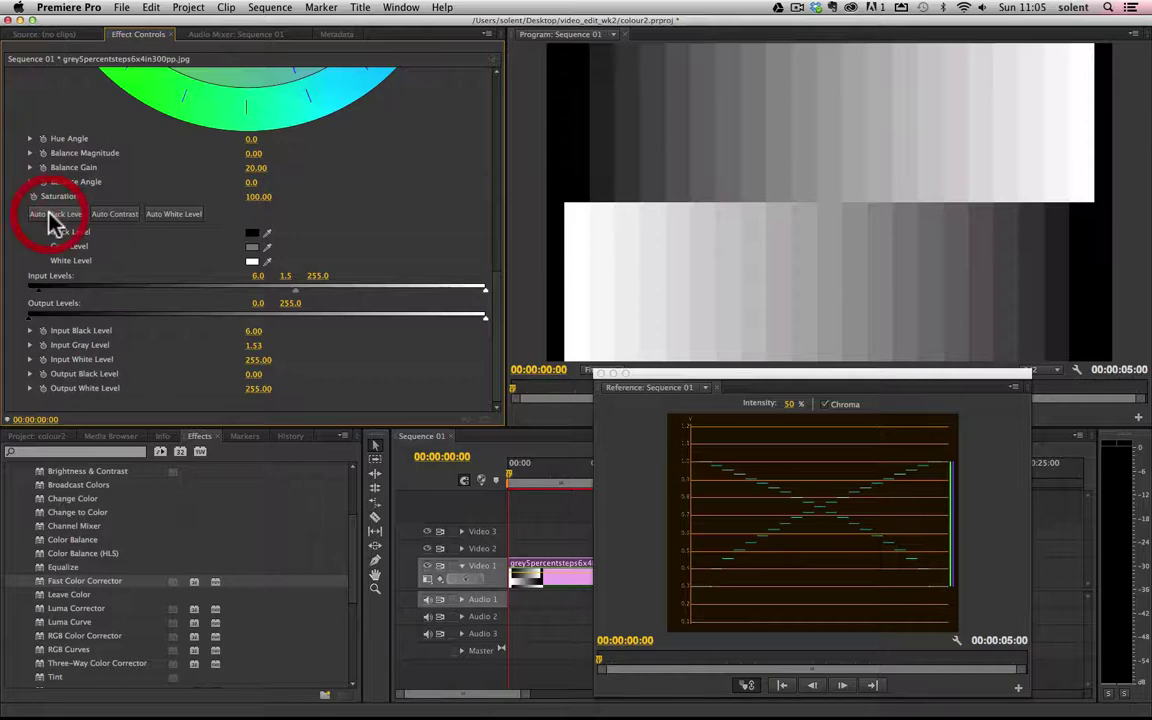
left_click(126, 222)
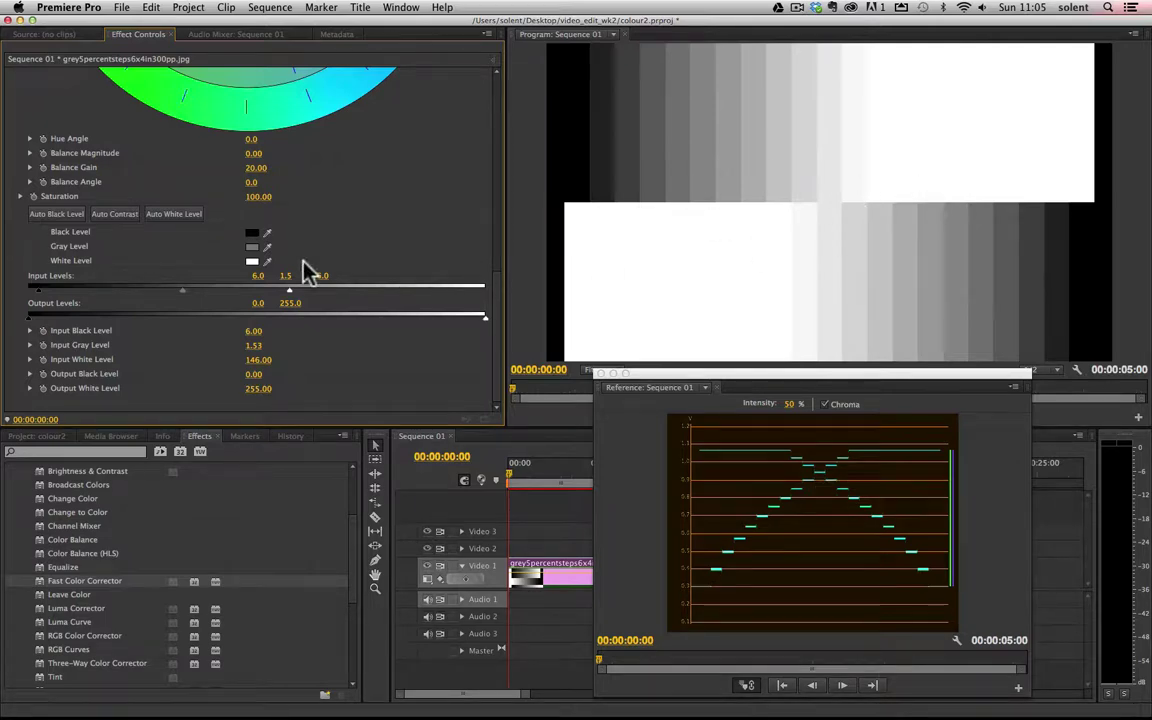
key("super+z")
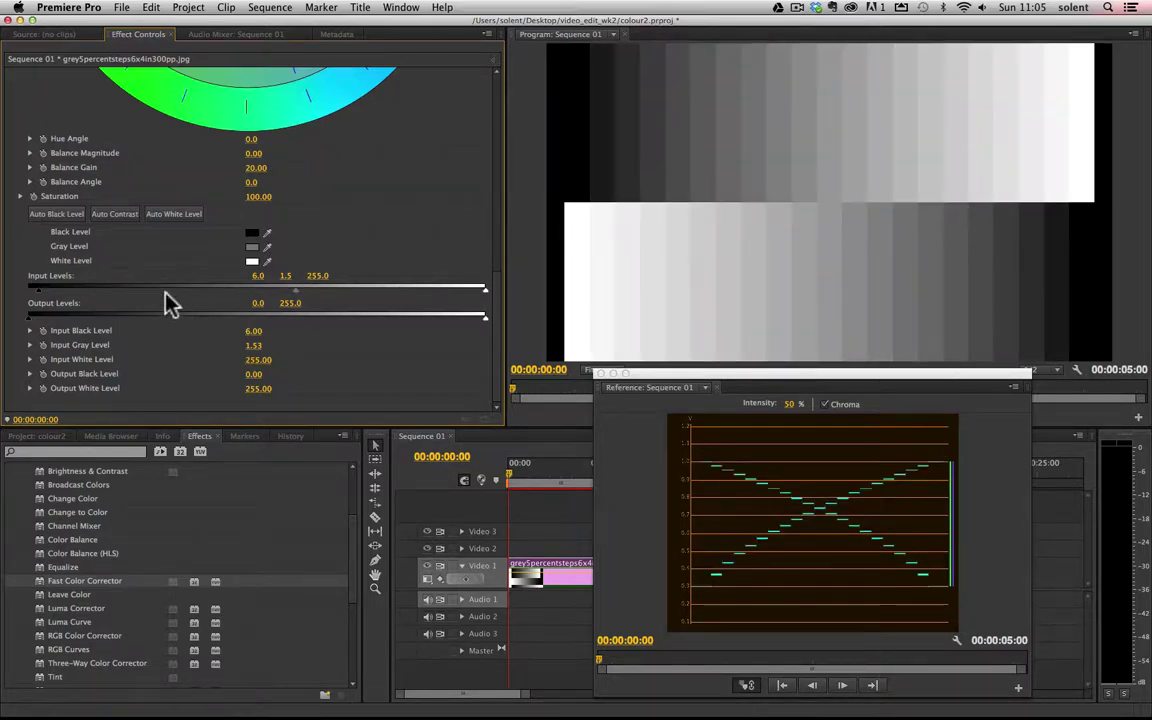
Sample the White Level from the brightest step of the greyscale image in the program view.
left_click(267, 261)
left_click(1096, 72)
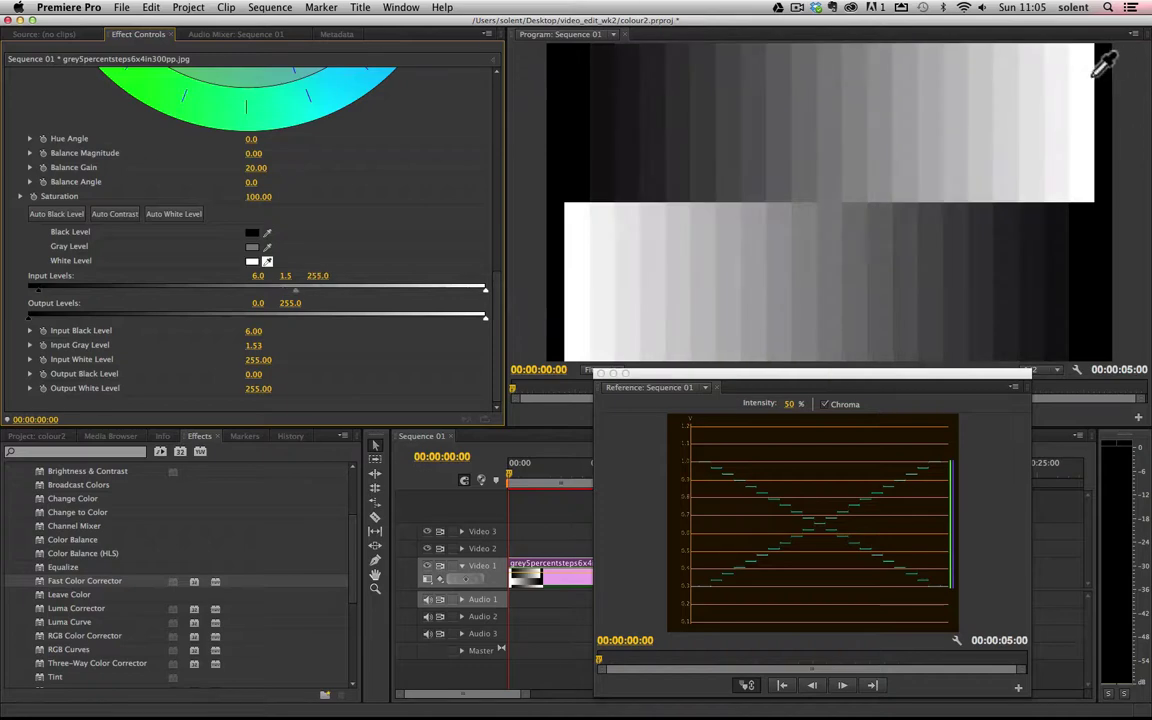
left_click(1090, 74)
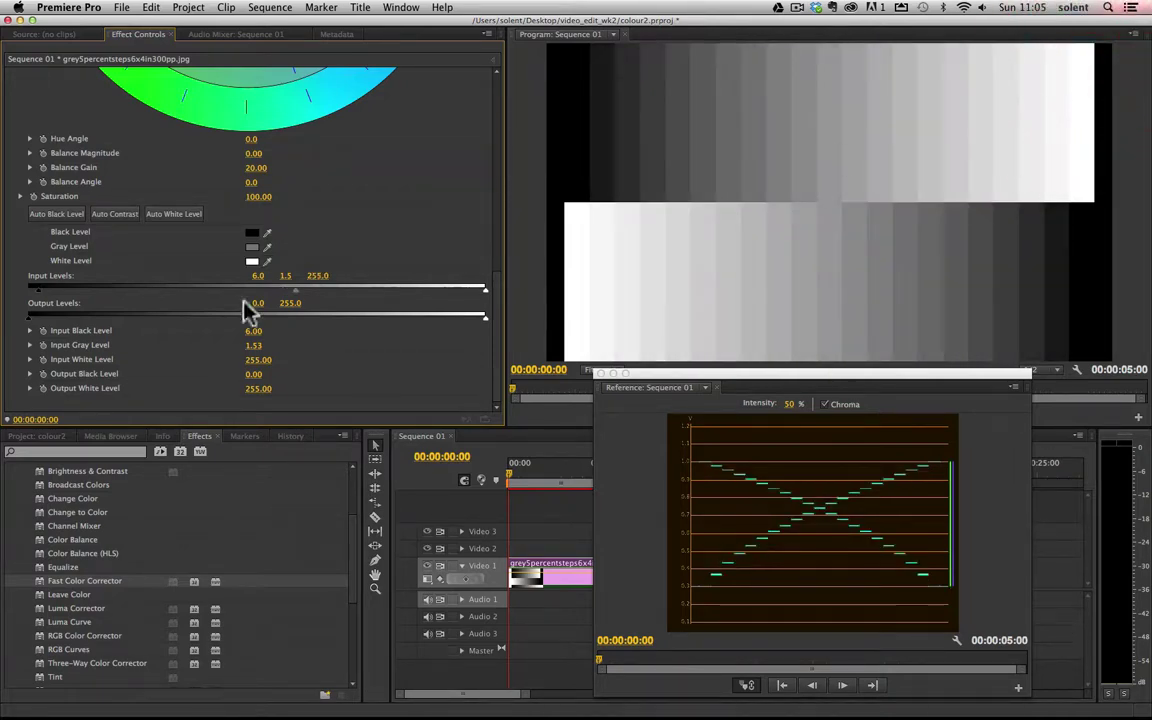
Sample the Gray Level from a mid-grey step near the centre of the greyscale image.
left_click(252, 246)
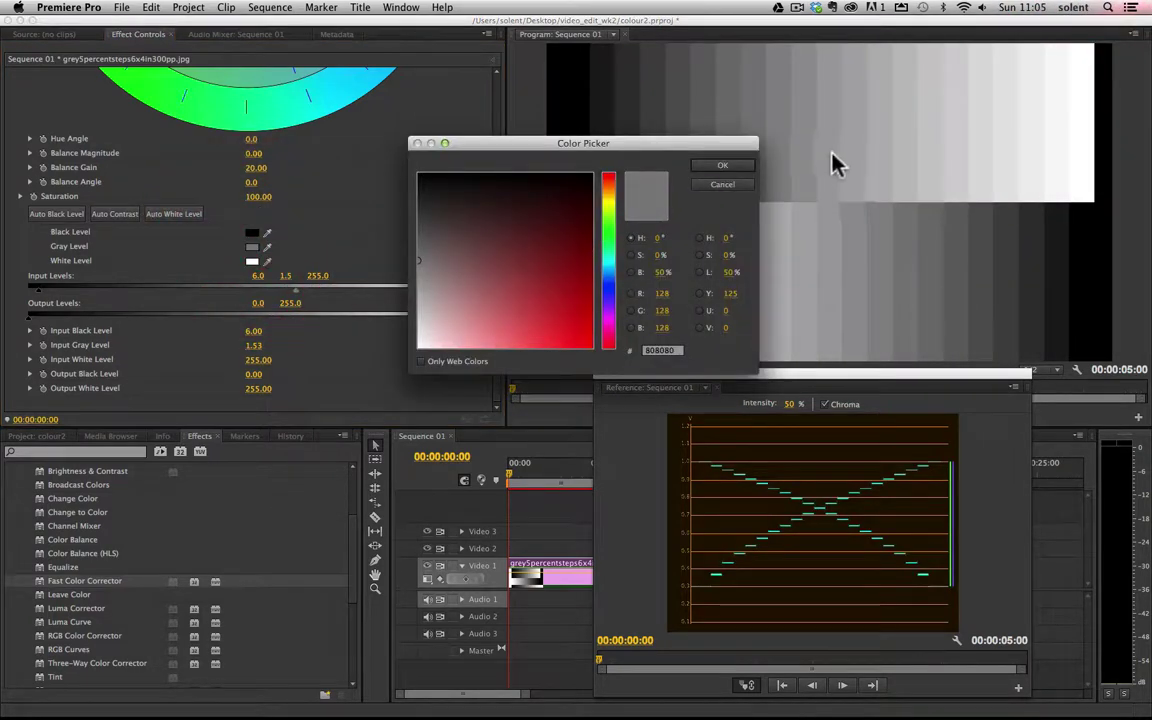
left_click(723, 186)
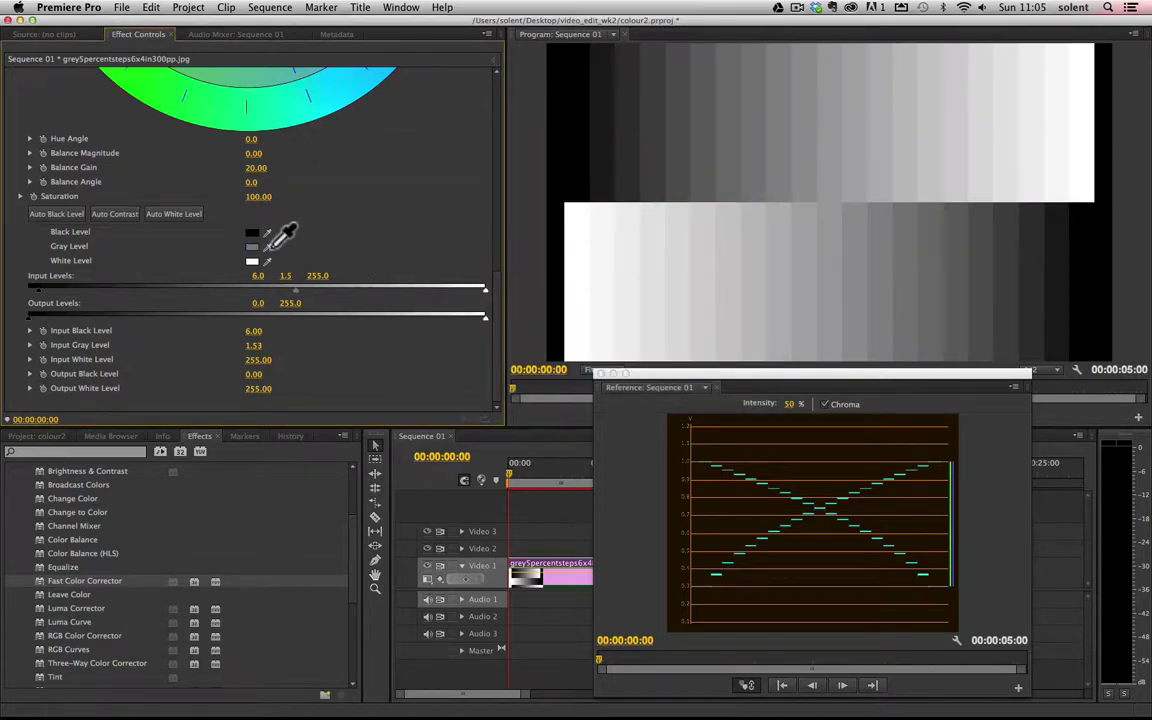
left_click(832, 122)
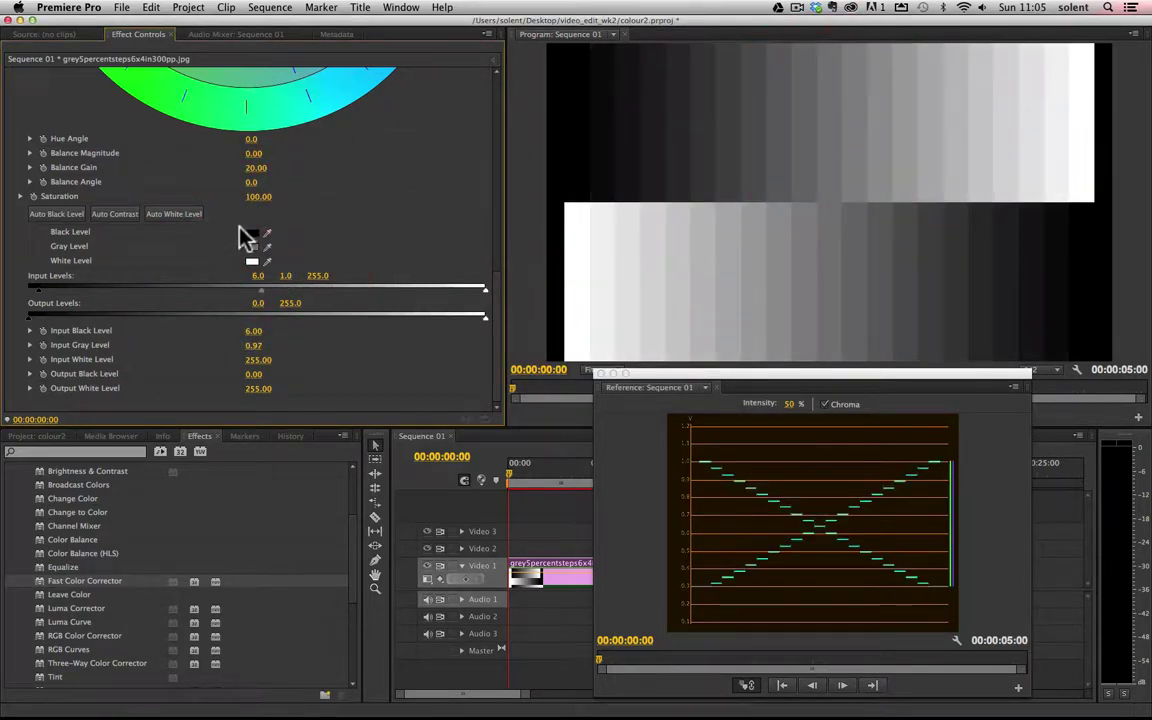
Sample the Black Level from a very dark step near the black end of the greyscale image.
left_click(253, 236)
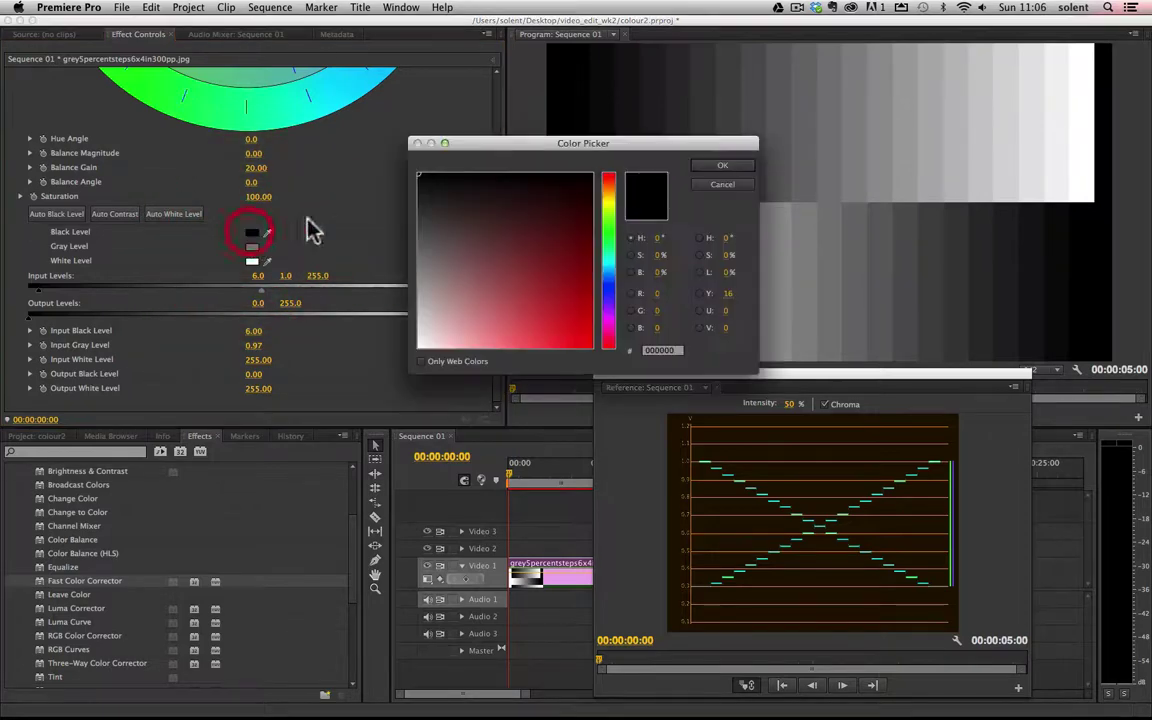
left_click(737, 185)
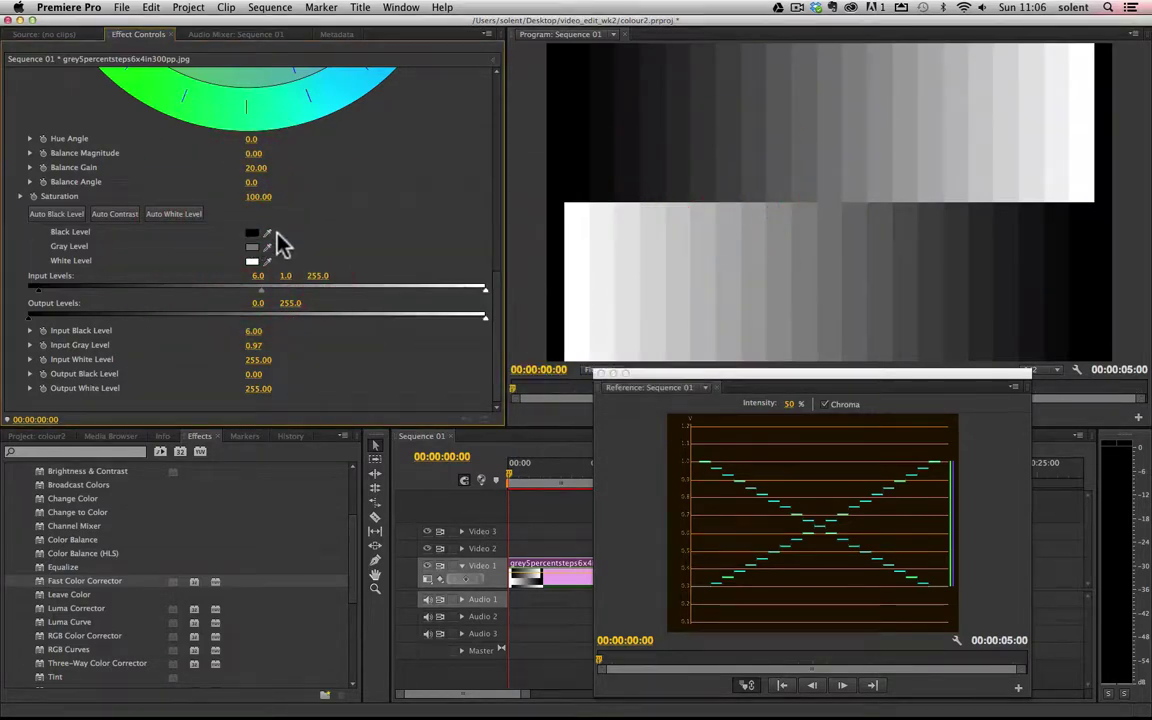
left_click_drag(267, 233, 597, 146)
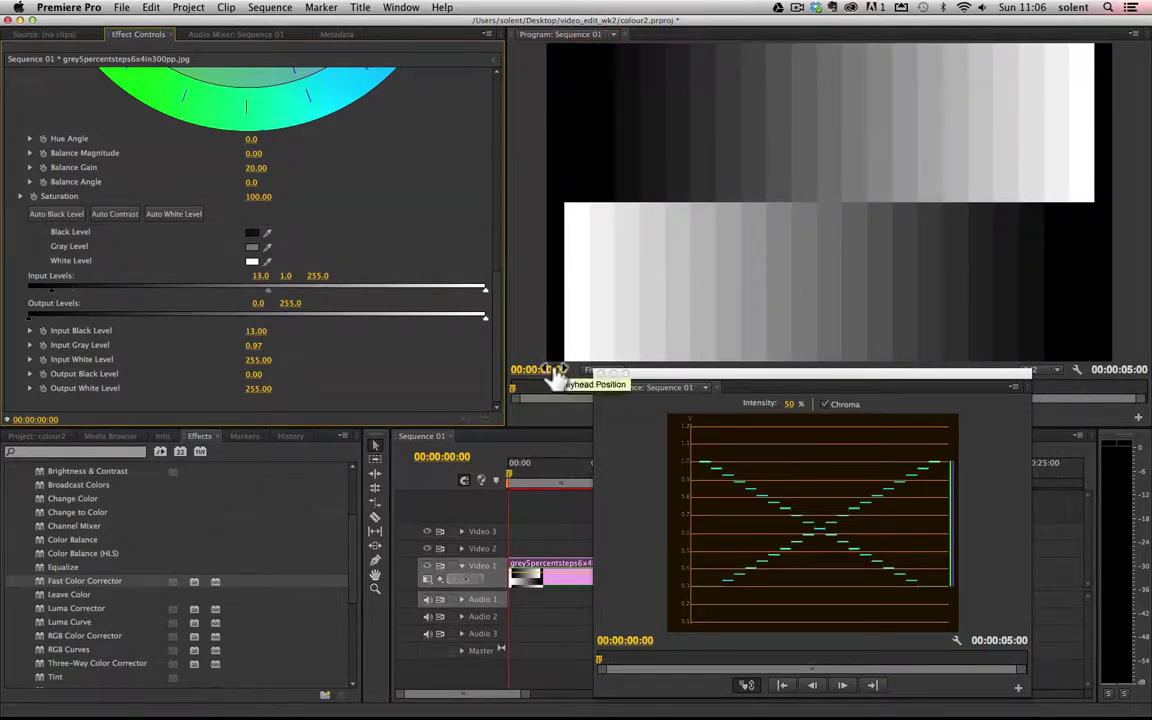
left_click(814, 9)
left_click(818, 38)
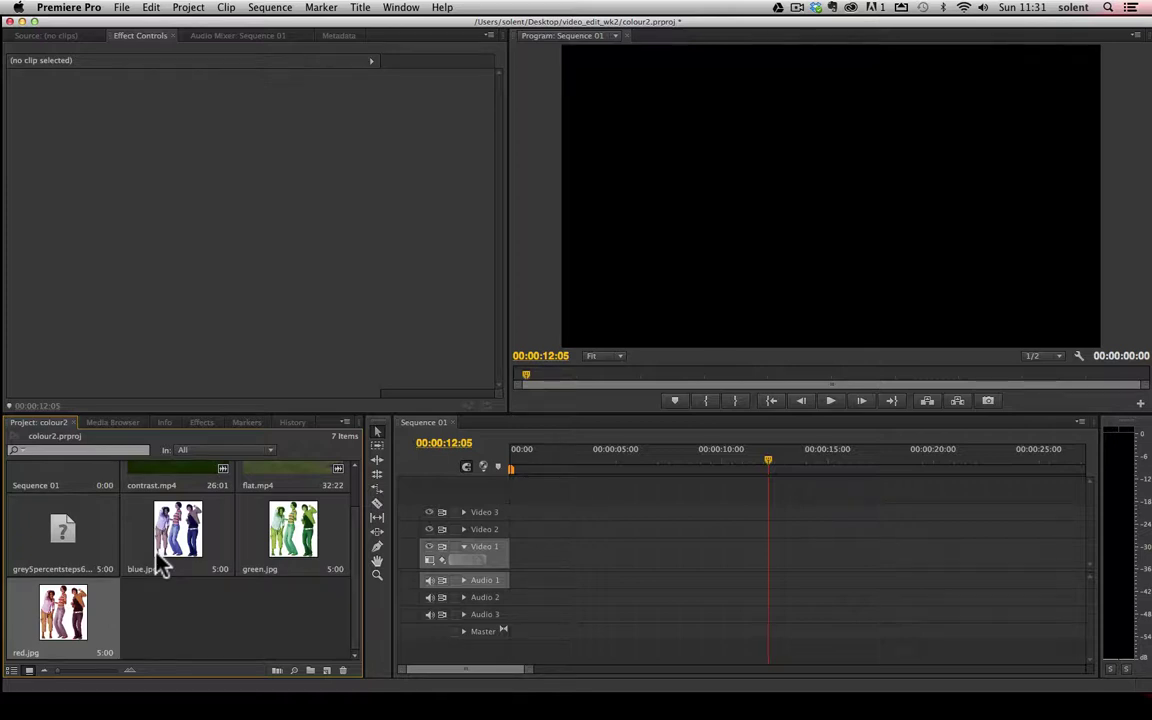
Place blue.jpg, green.jpg and red.jpg end to end on Video 1 from the start of the sequence.
left_click_drag(200, 545, 507, 571)
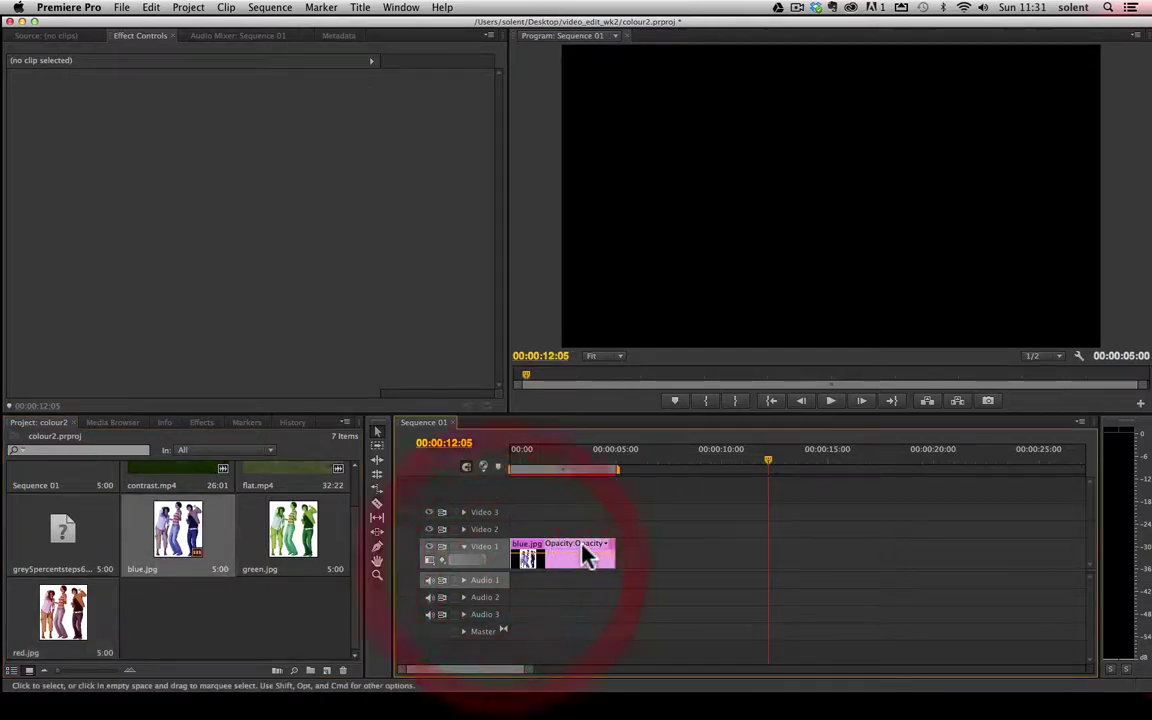
left_click_drag(293, 528, 624, 572)
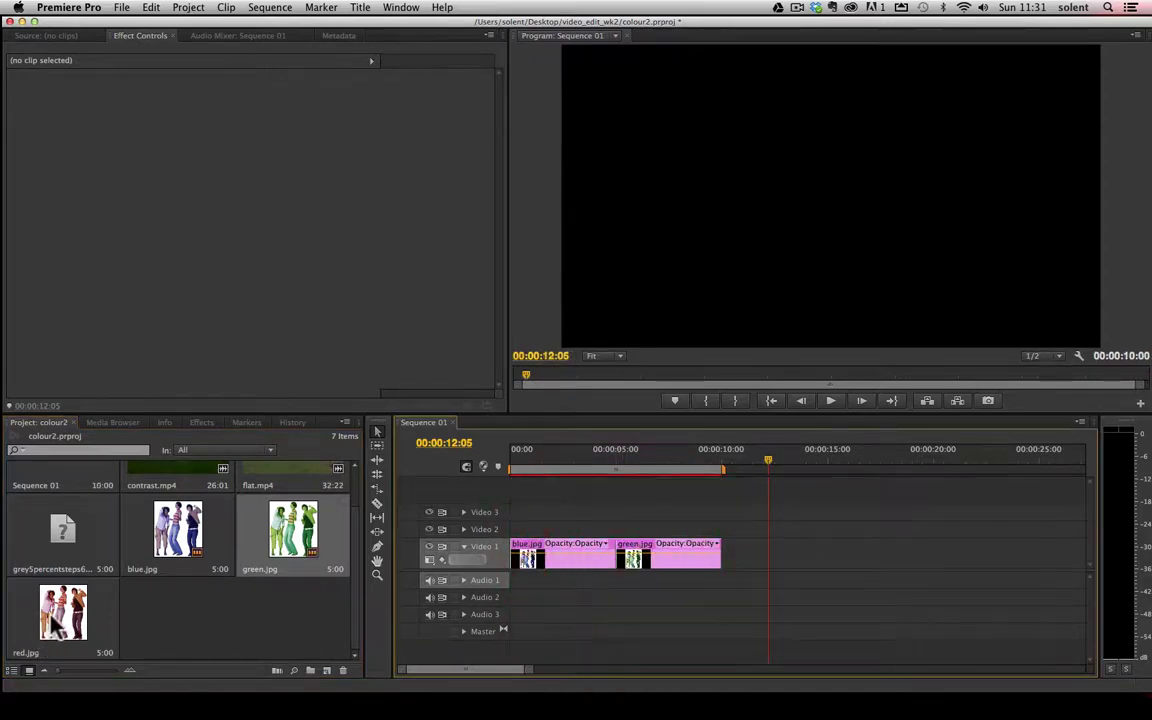
left_click_drag(62, 612, 737, 563)
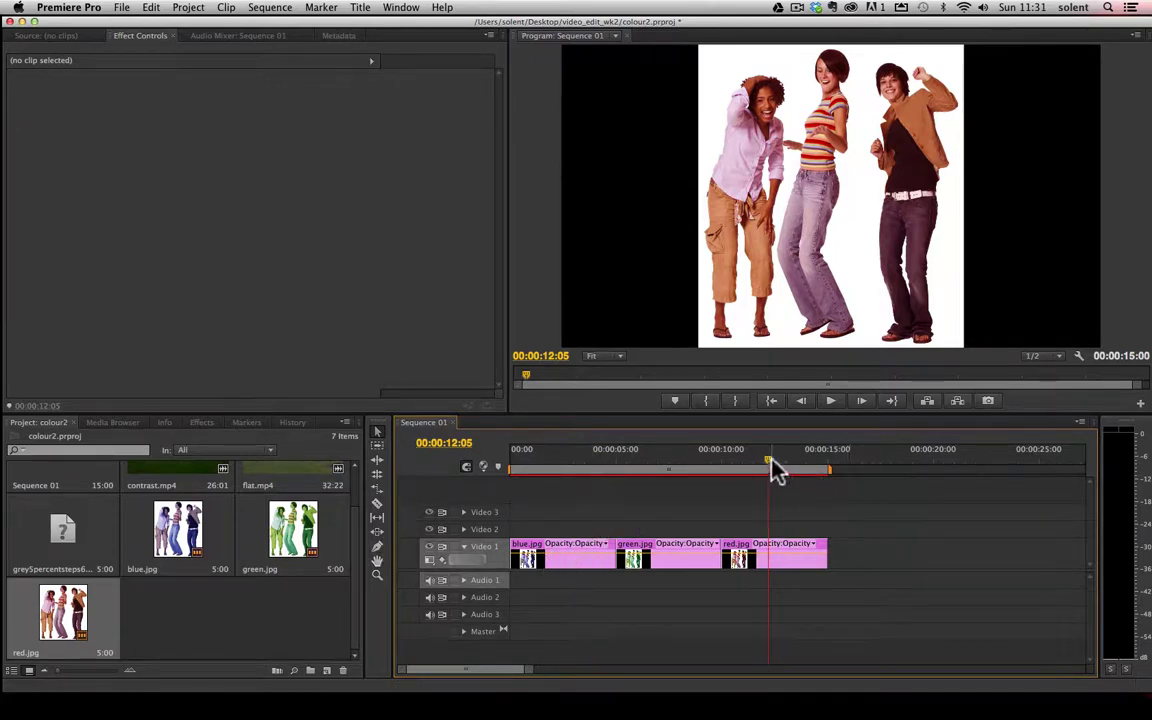
Return the playhead to the sequence start and apply the Fast Color Corrector effect to the blue.jpg clip.
left_click_drag(770, 467, 530, 481)
left_click(563, 568)
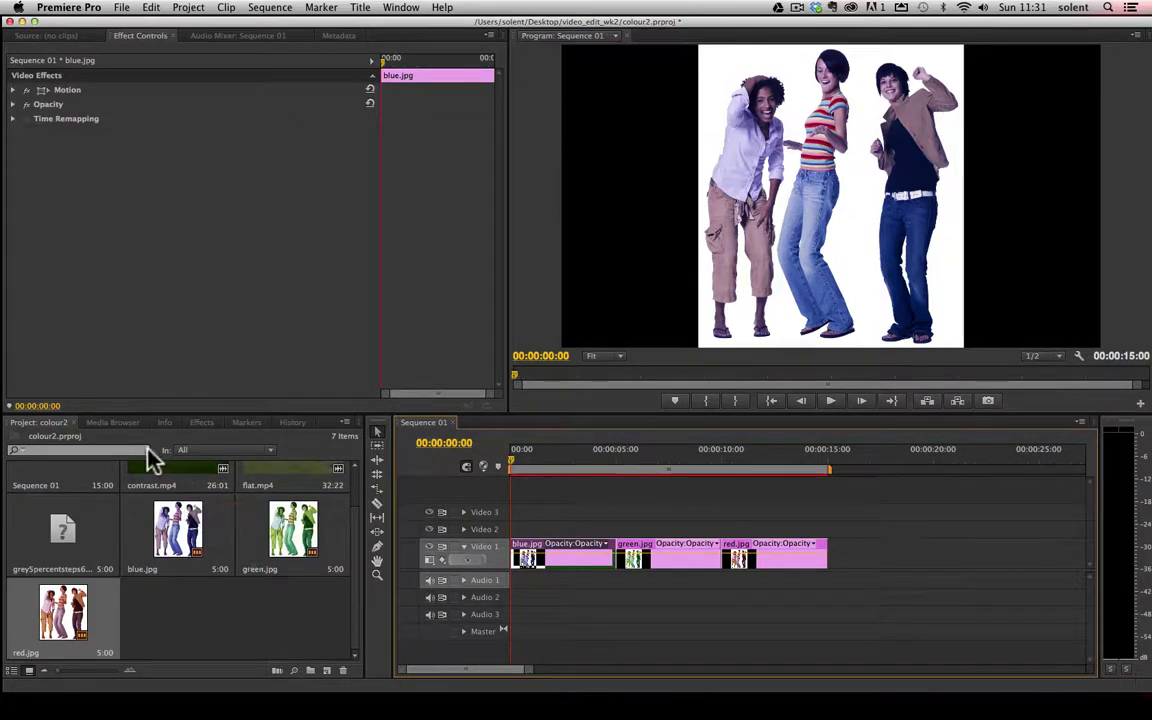
left_click(200, 424)
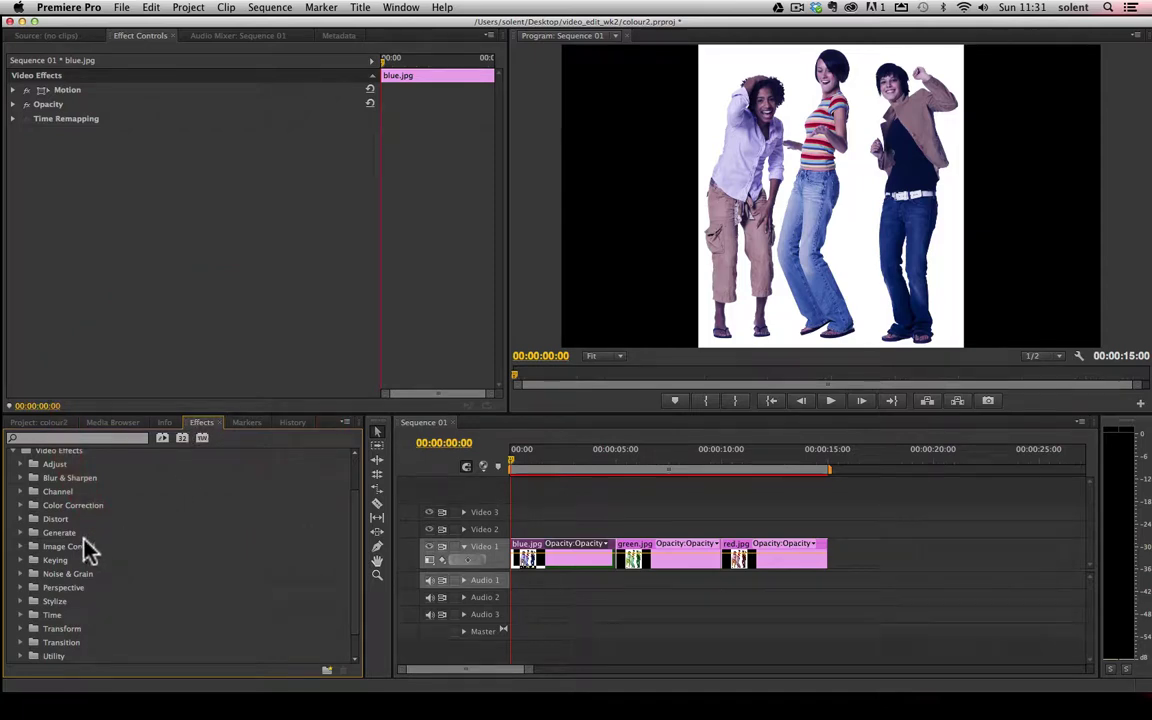
left_click(20, 505)
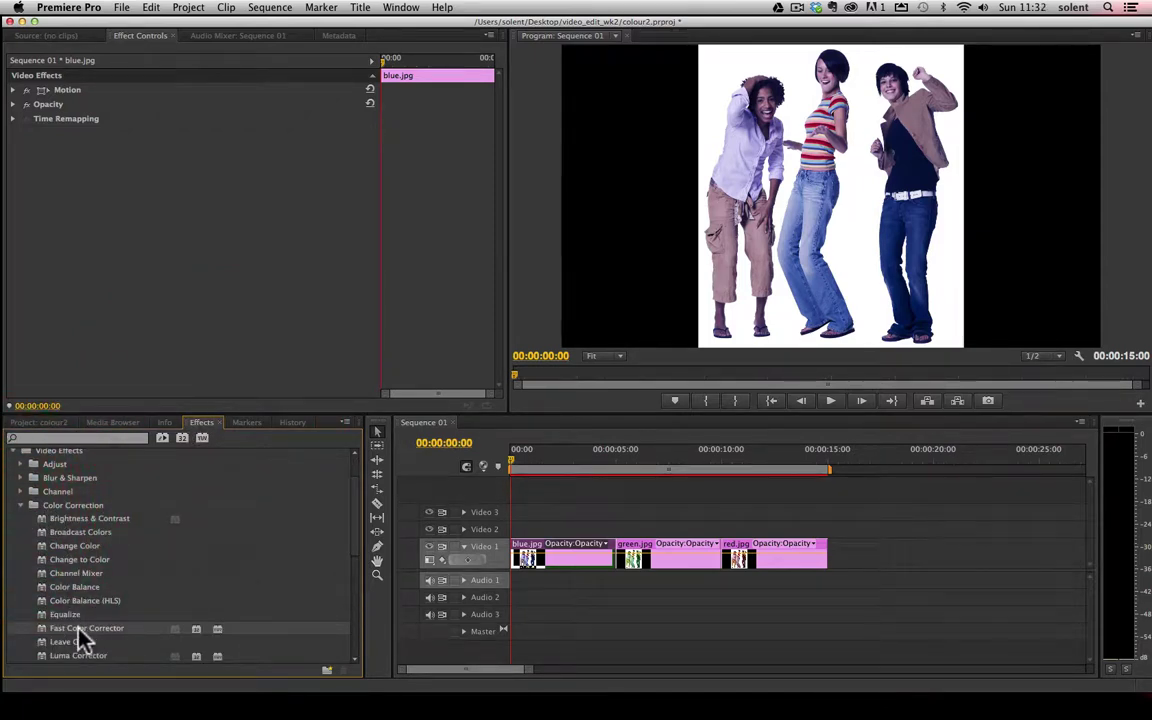
left_click_drag(62, 630, 565, 555)
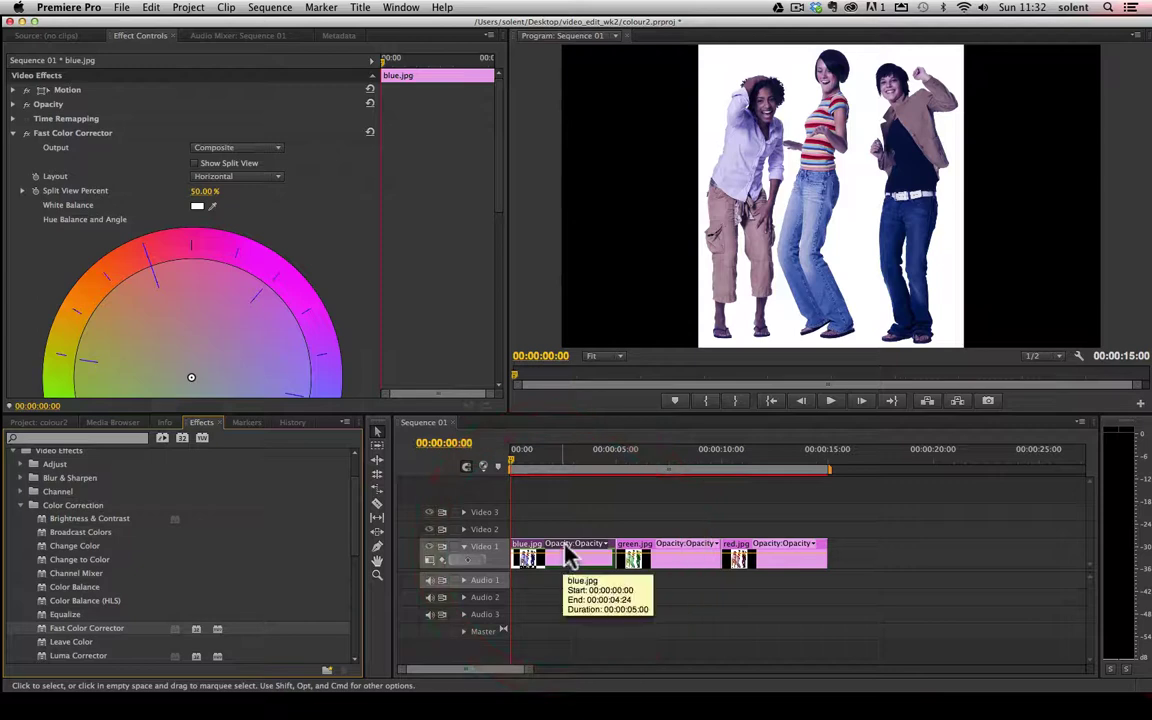
Examine the Fast Color Corrector's full hue balance wheel for the blue.jpg clip.
left_click(372, 60)
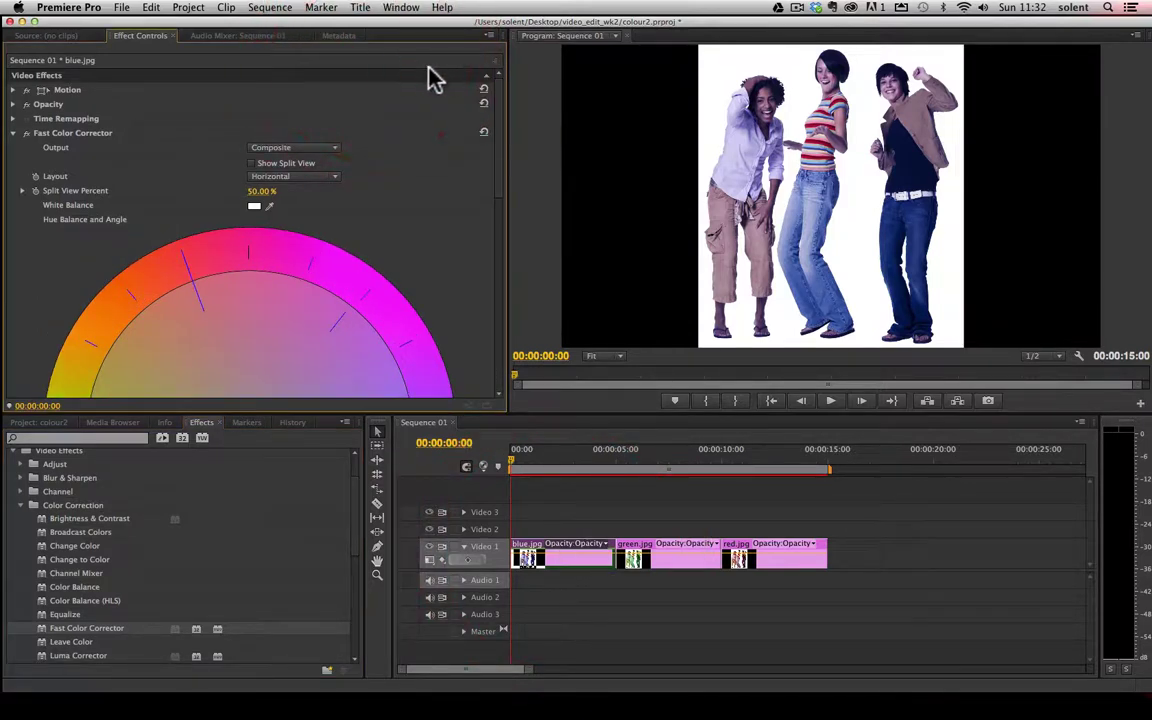
left_click(494, 62)
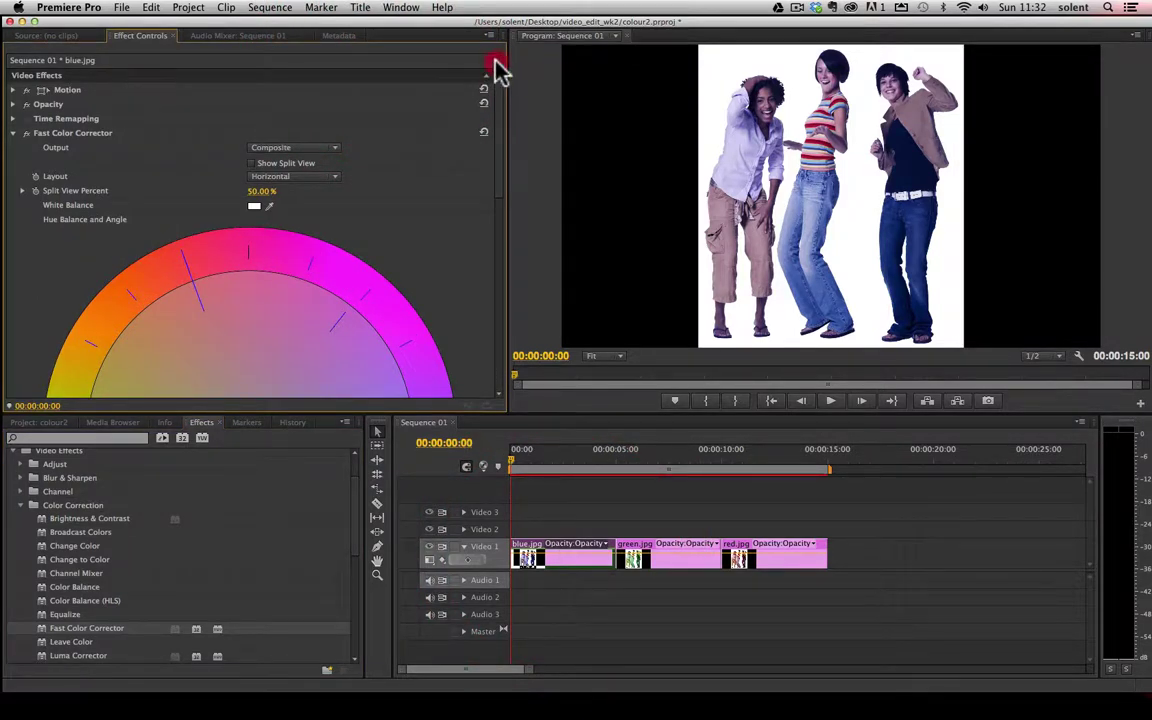
left_click(499, 258)
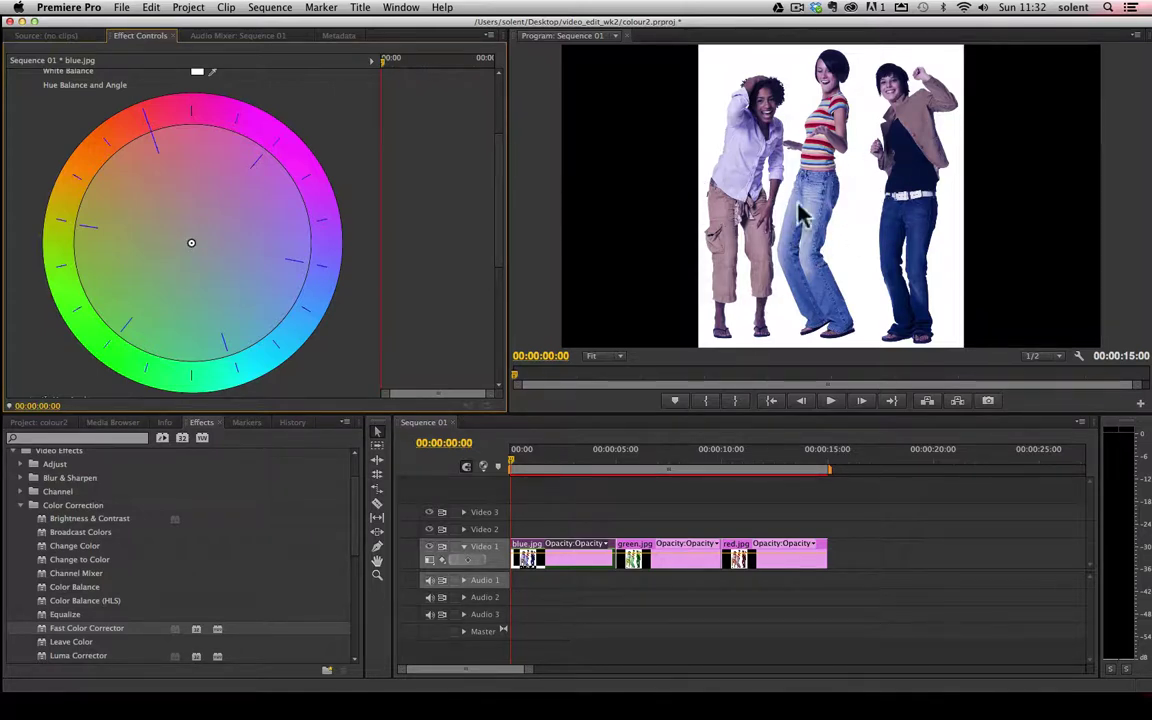
Set the playhead to 00:00:00:12 and shift the blue.jpg clip's hue balance toward orange-yellow, with a balance magnitude of about 60.
left_click(520, 465)
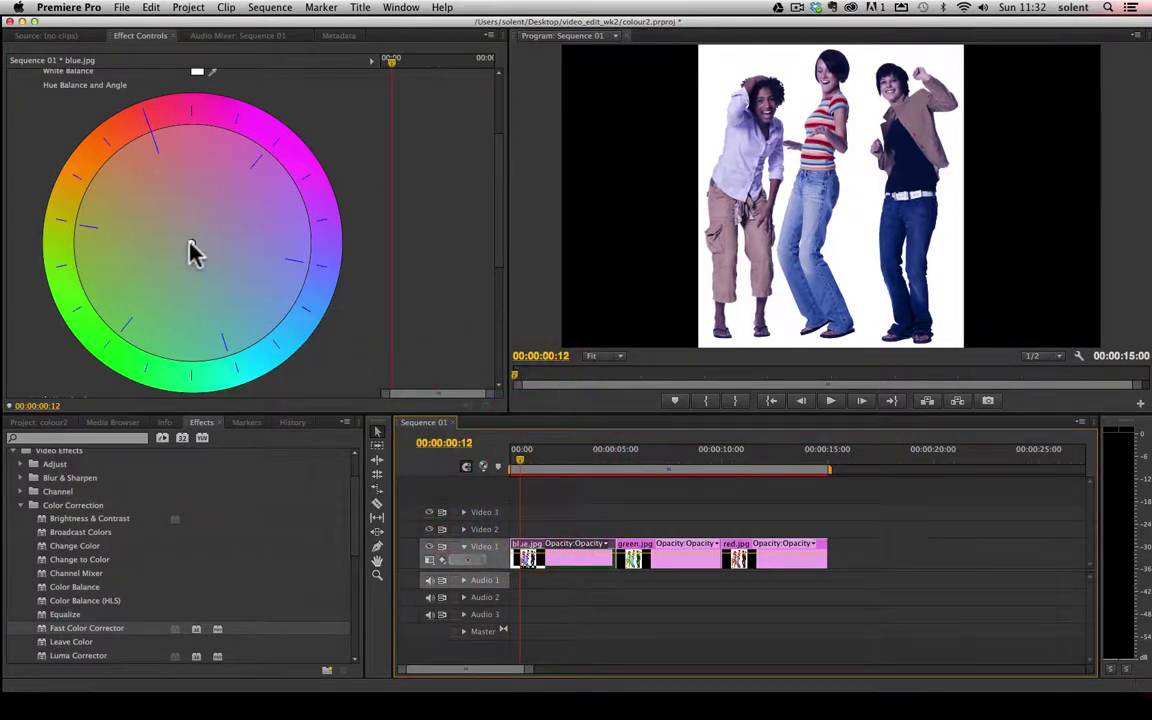
left_click_drag(190, 242, 140, 218)
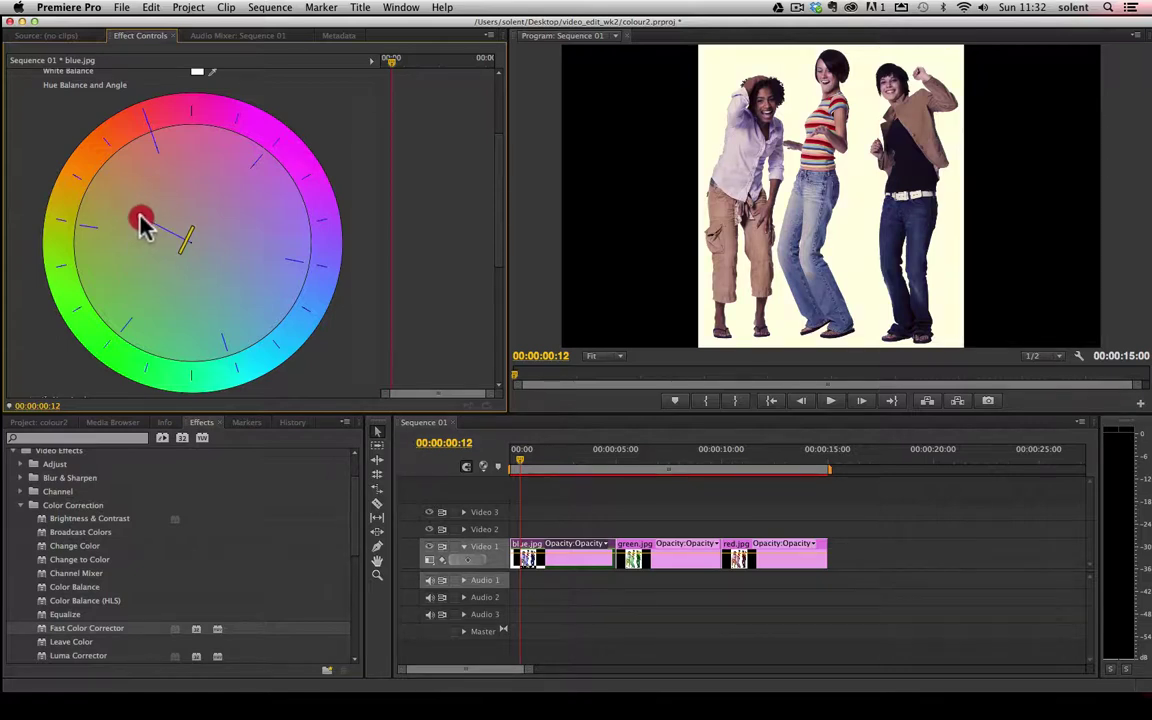
mouse_move(140, 218)
left_mouse_down()
mouse_move(131, 208)
mouse_move(152, 226)
mouse_move(104, 198)
mouse_move(130, 220)
mouse_move(147, 192)
mouse_move(129, 213)
left_mouse_up()
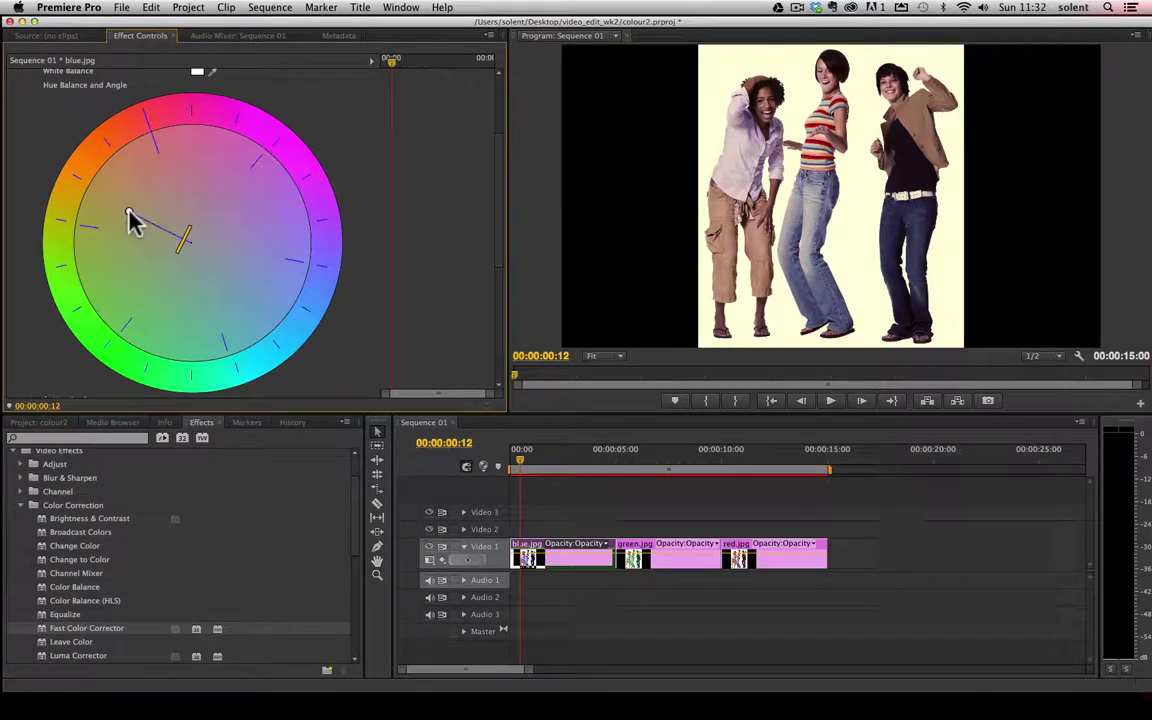
left_click(130, 217)
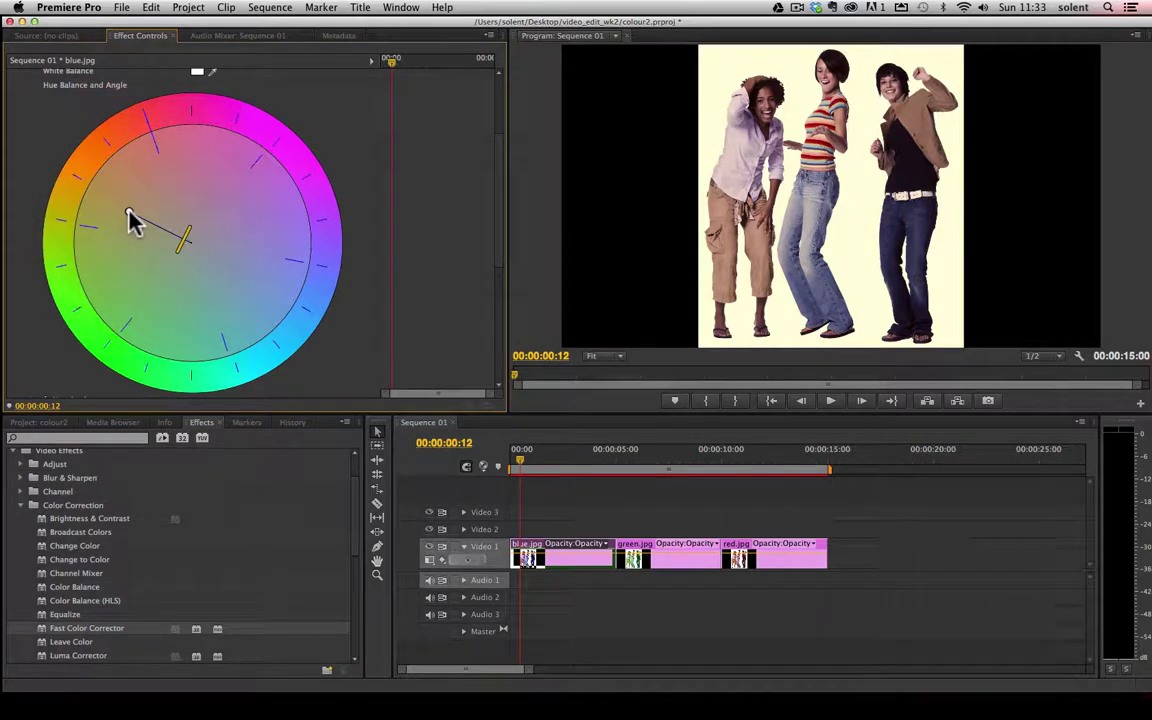
left_click_drag(500, 268, 505, 198)
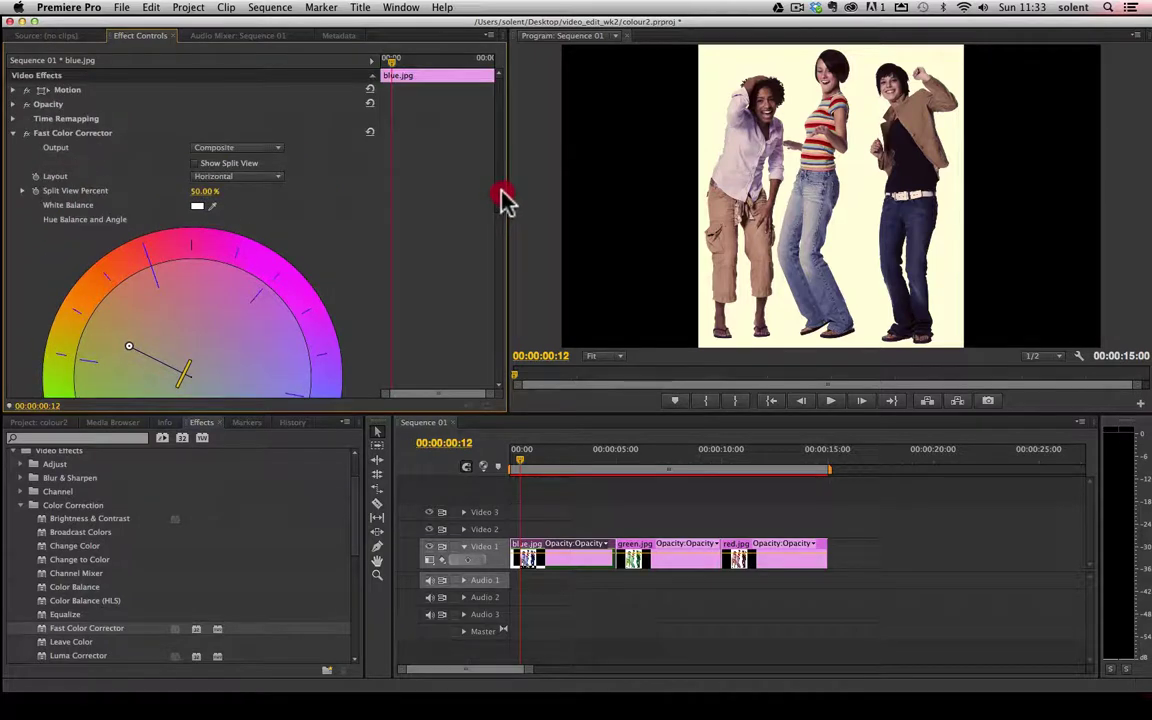
left_click(21, 191)
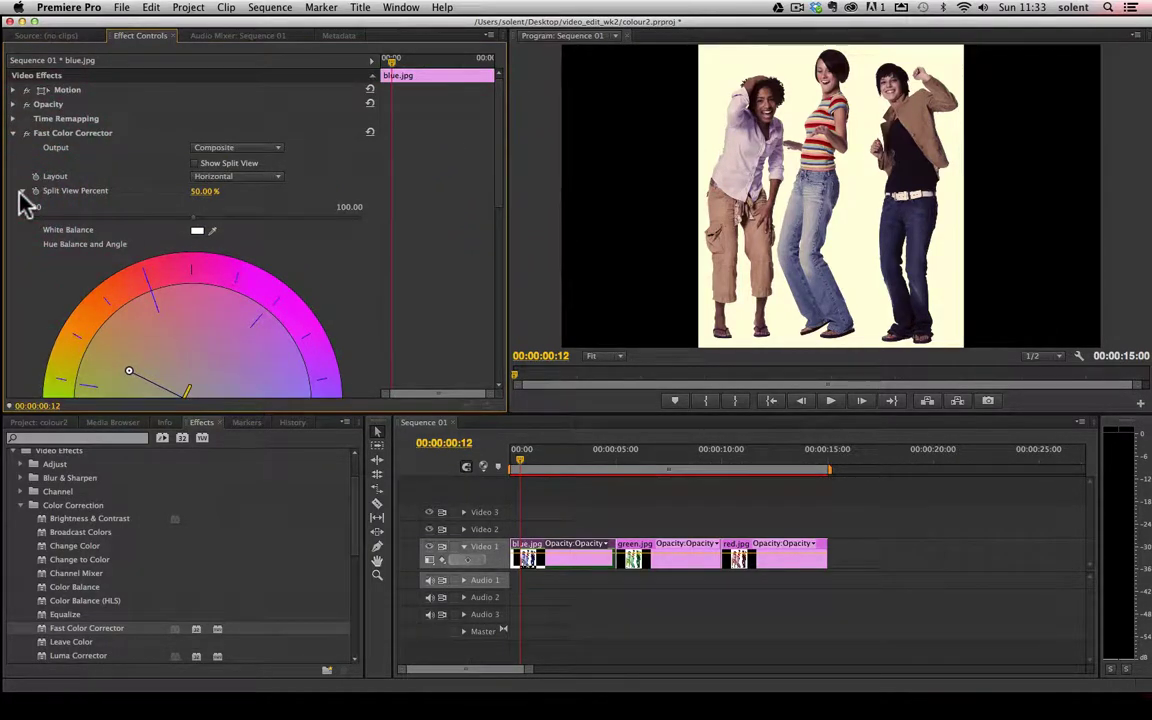
left_click(21, 191)
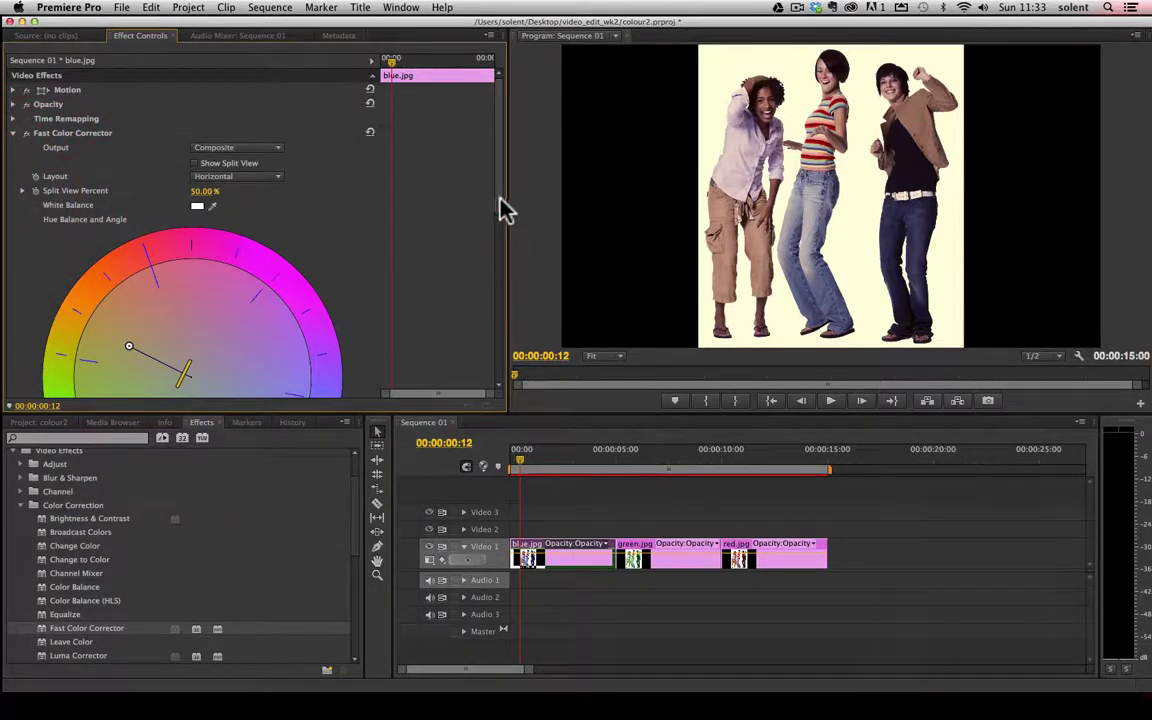
left_click_drag(504, 211, 499, 265)
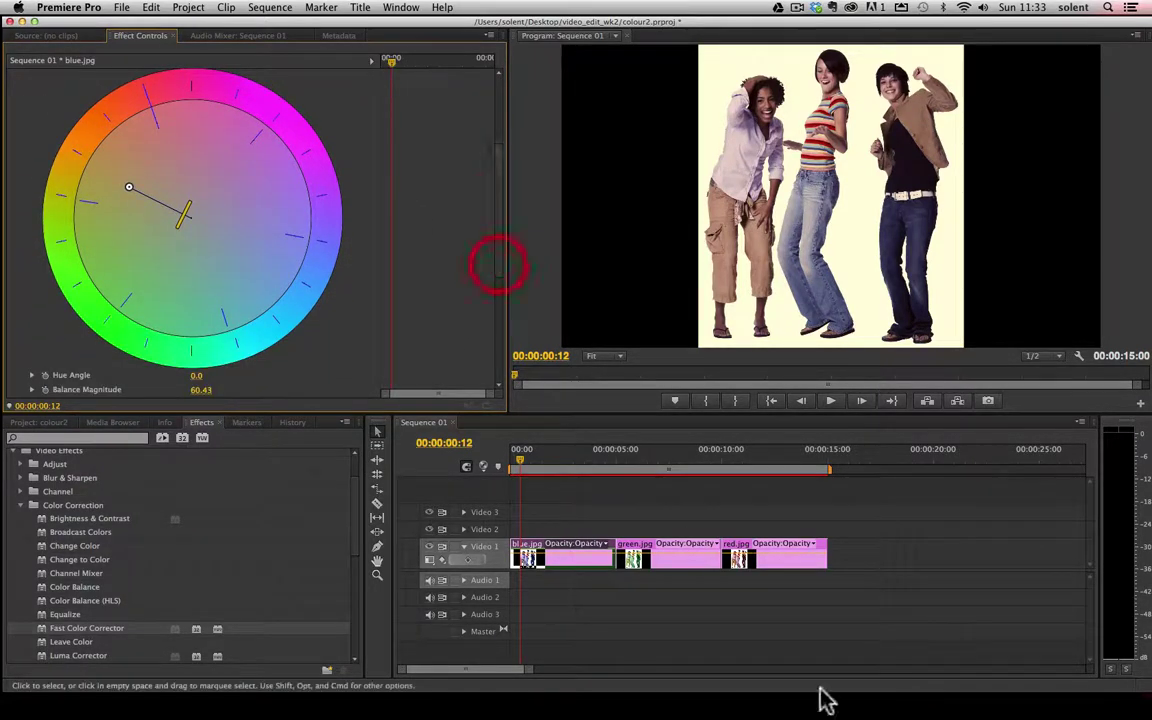
Move the playhead to 00:00:07:09 over the green.jpg clip and apply the Fast Color Corrector effect to that clip.
left_click(670, 556)
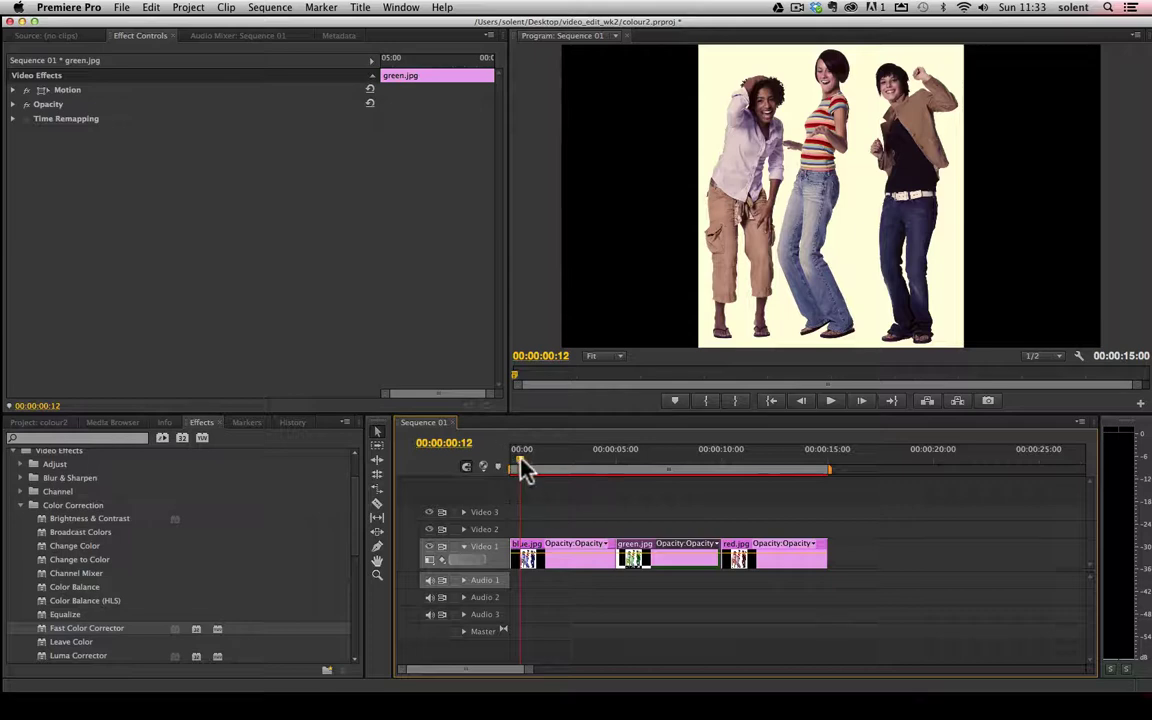
left_click_drag(527, 470, 666, 467)
left_click(683, 552)
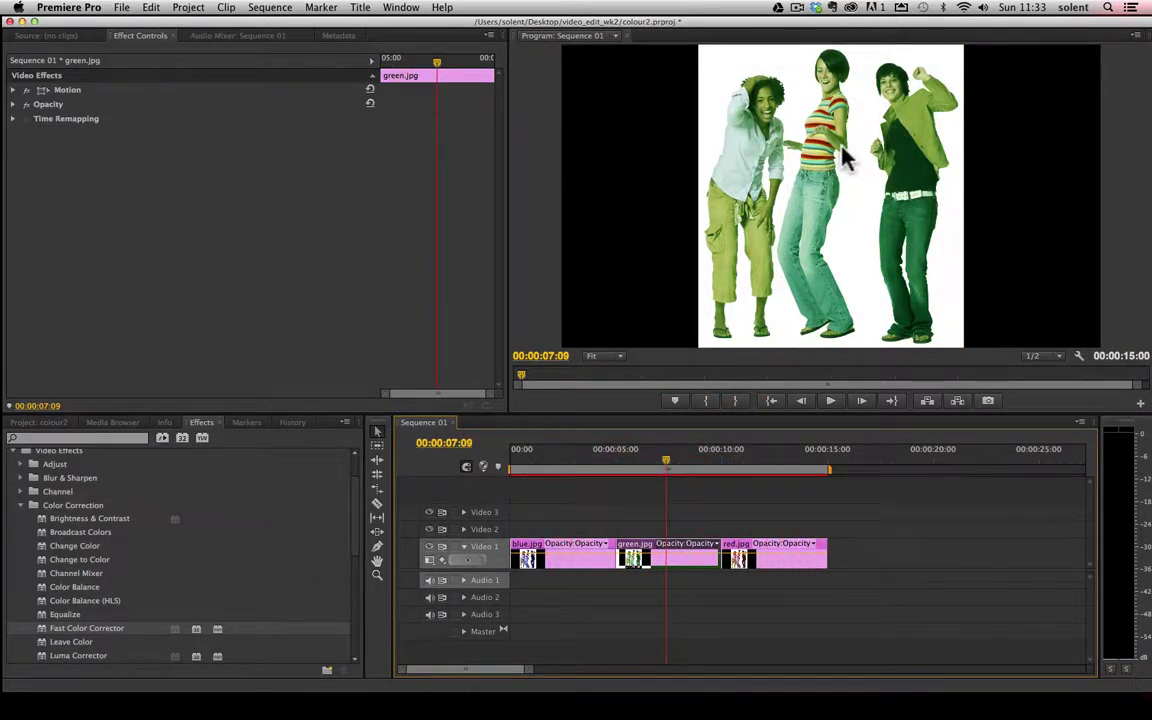
left_click_drag(47, 630, 670, 558)
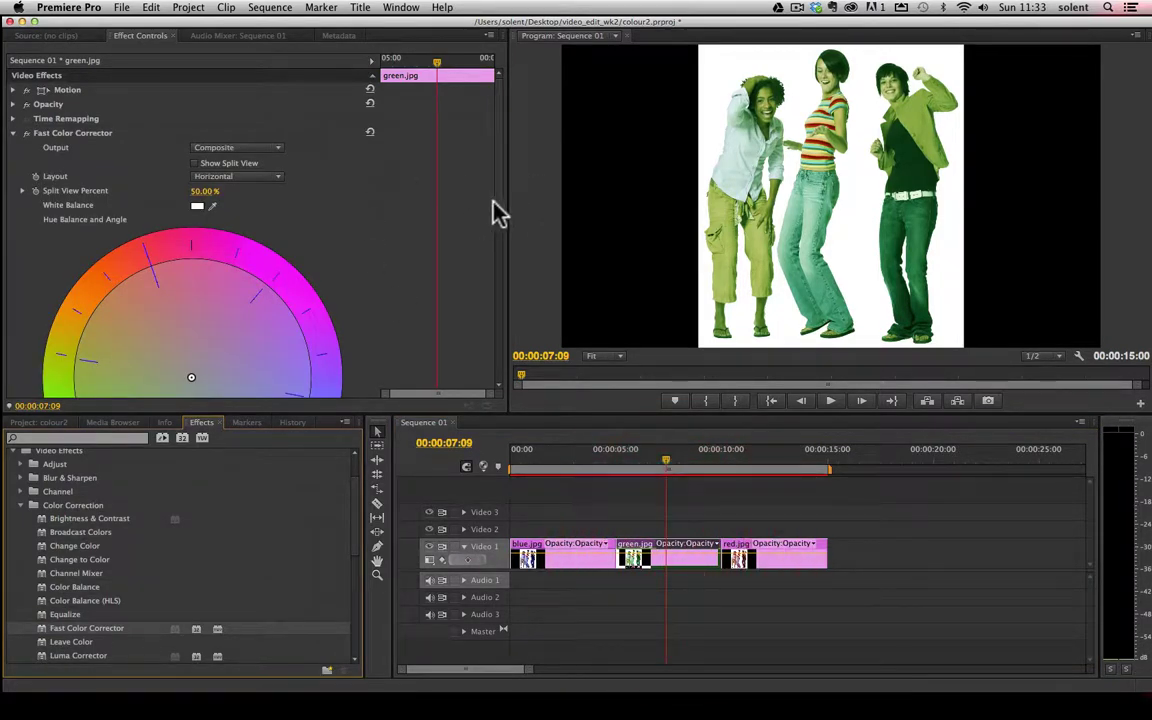
Shift the green.jpg clip's hue balance toward magenta on the color wheel to counter the green tint.
scroll(499, 237, "down", 5)
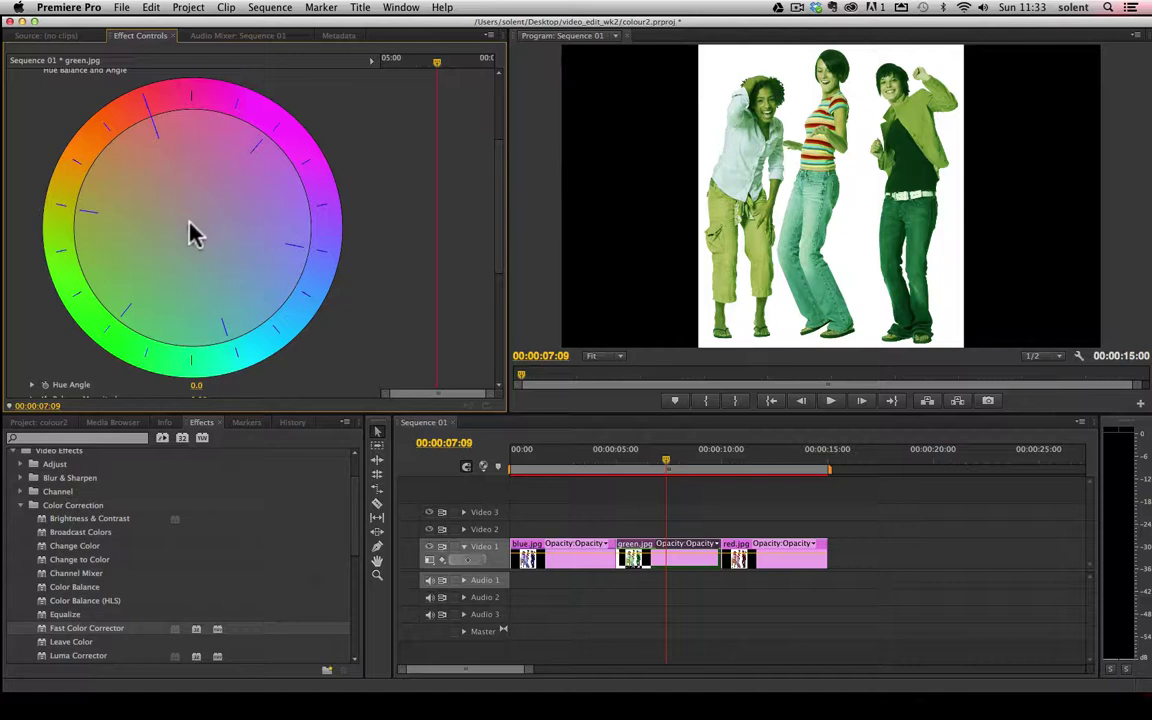
left_click_drag(189, 222, 232, 181)
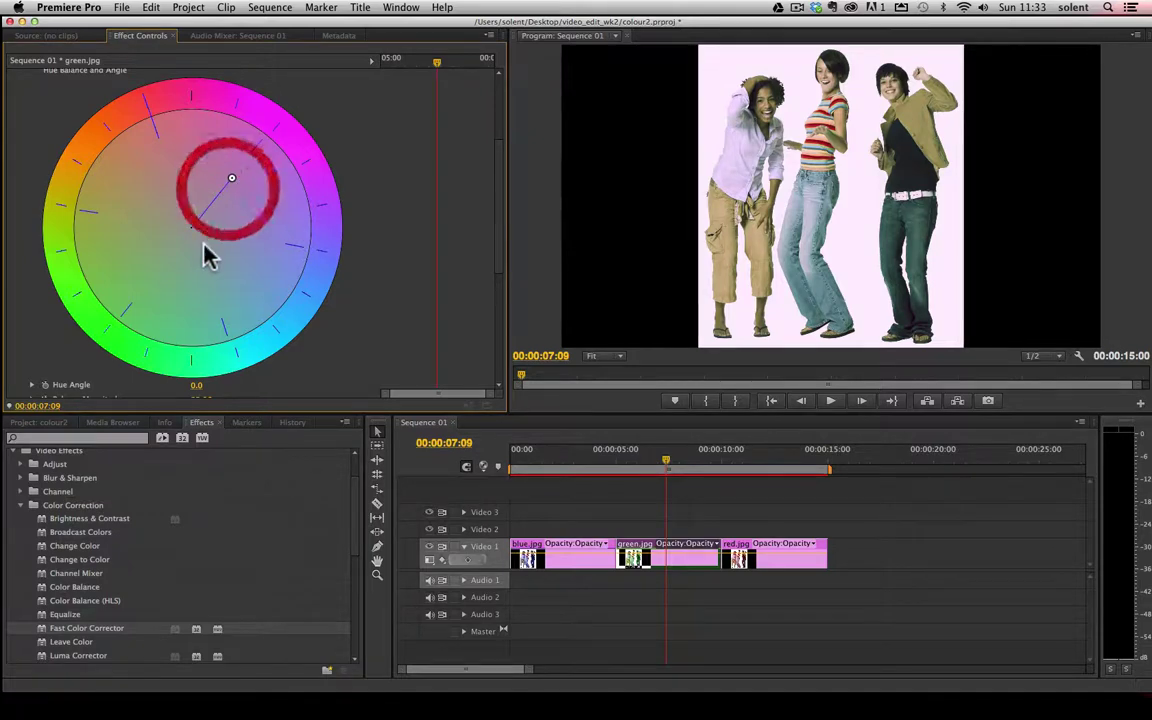
mouse_move(206, 228)
left_mouse_down()
mouse_move(224, 213)
mouse_move(207, 235)
left_mouse_up()
mouse_move(232, 178)
left_mouse_down()
mouse_move(247, 185)
mouse_move(185, 221)
mouse_move(211, 207)
mouse_move(219, 184)
mouse_move(230, 192)
left_mouse_up()
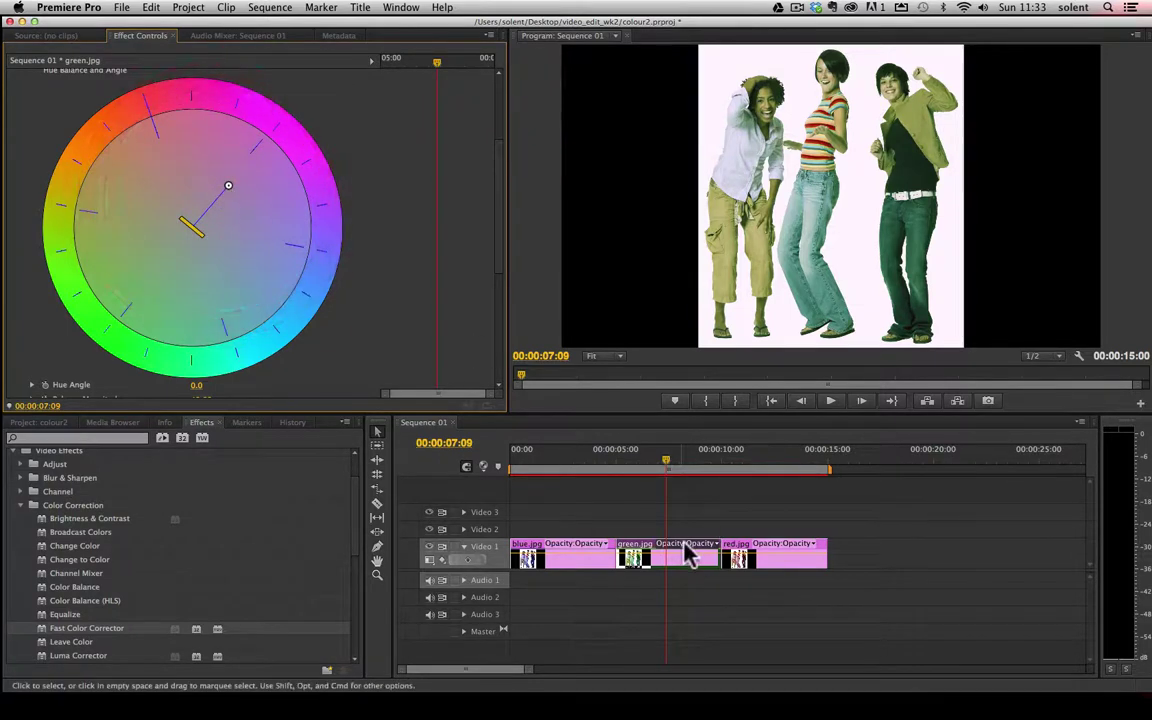
Move the playhead to 00:00:11:21 over the red.jpg clip and apply the Fast Color Corrector effect to that clip.
left_click(766, 553)
left_click_drag(665, 470, 760, 470)
left_click(790, 544)
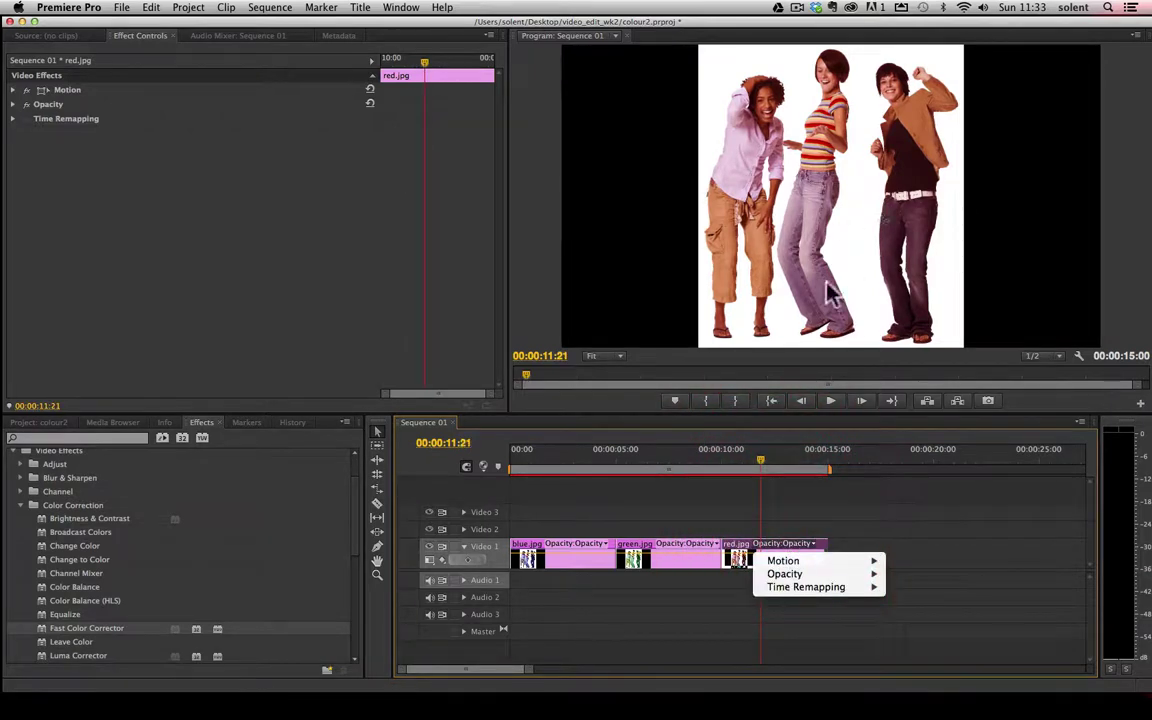
left_click(90, 630)
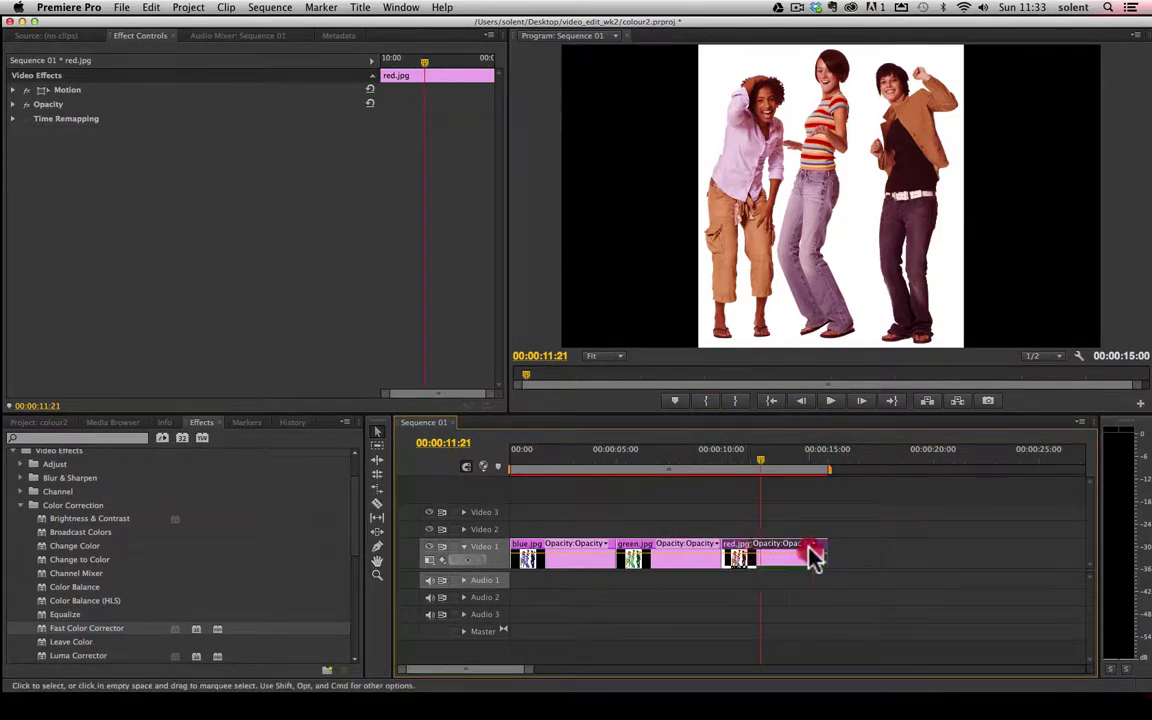
left_click(805, 560)
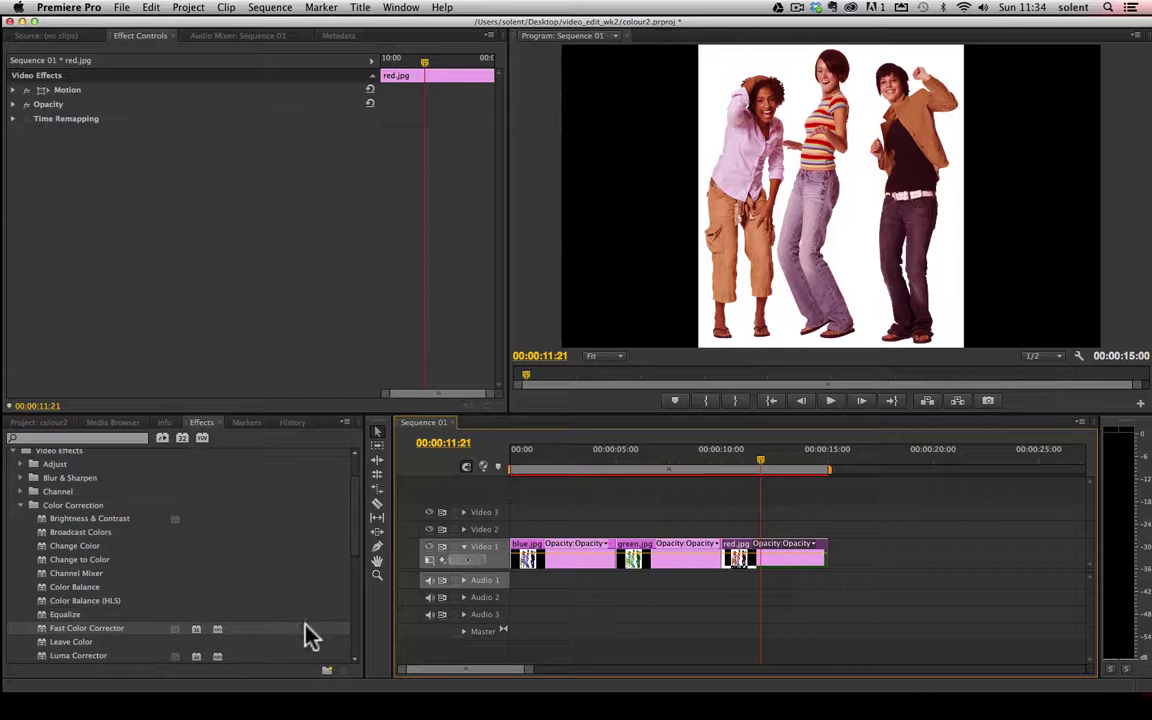
left_click_drag(30, 630, 768, 552)
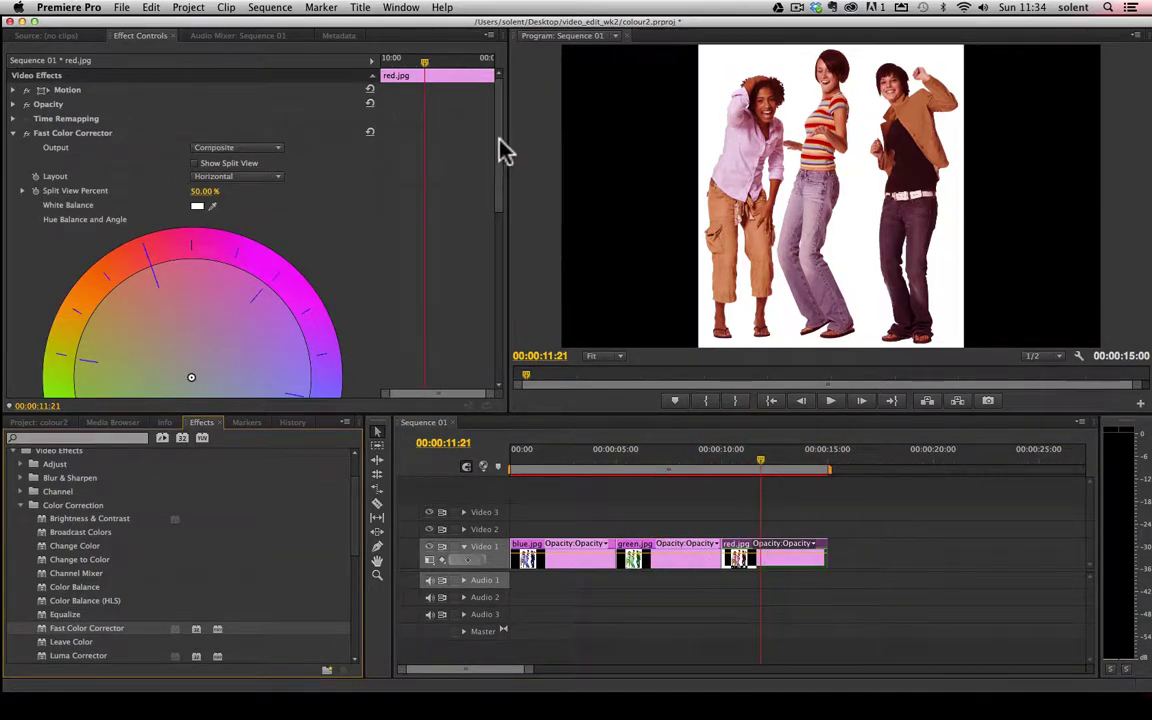
Shift the red.jpg clip's hue balance toward cyan on the color wheel to counter the red tint.
left_click_drag(505, 150, 507, 200)
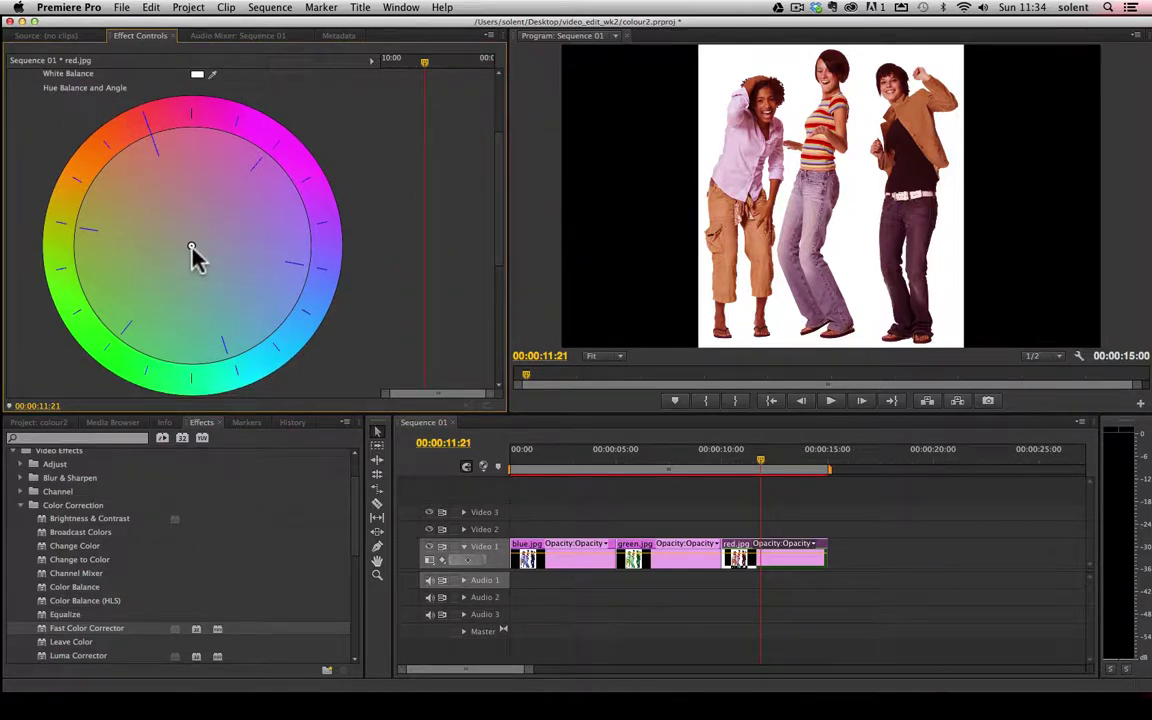
mouse_move(192, 250)
left_mouse_down()
mouse_move(220, 286)
mouse_move(190, 300)
mouse_move(210, 301)
mouse_move(211, 314)
left_mouse_up()
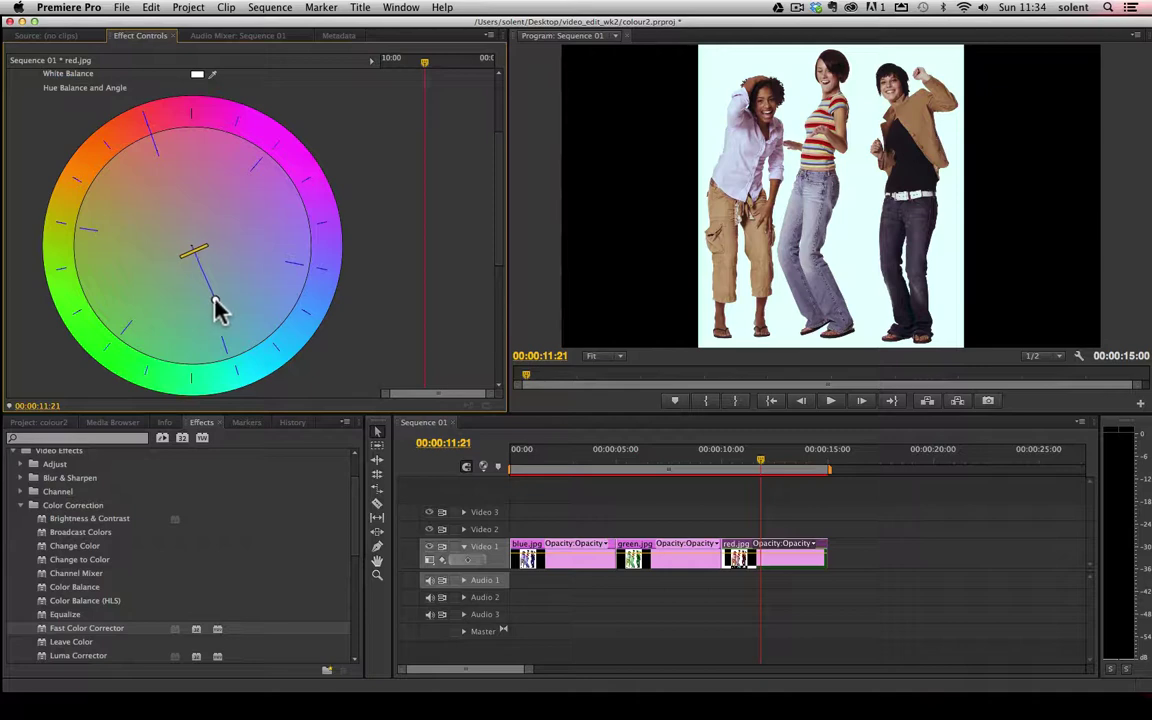
left_click_drag(218, 312, 209, 252)
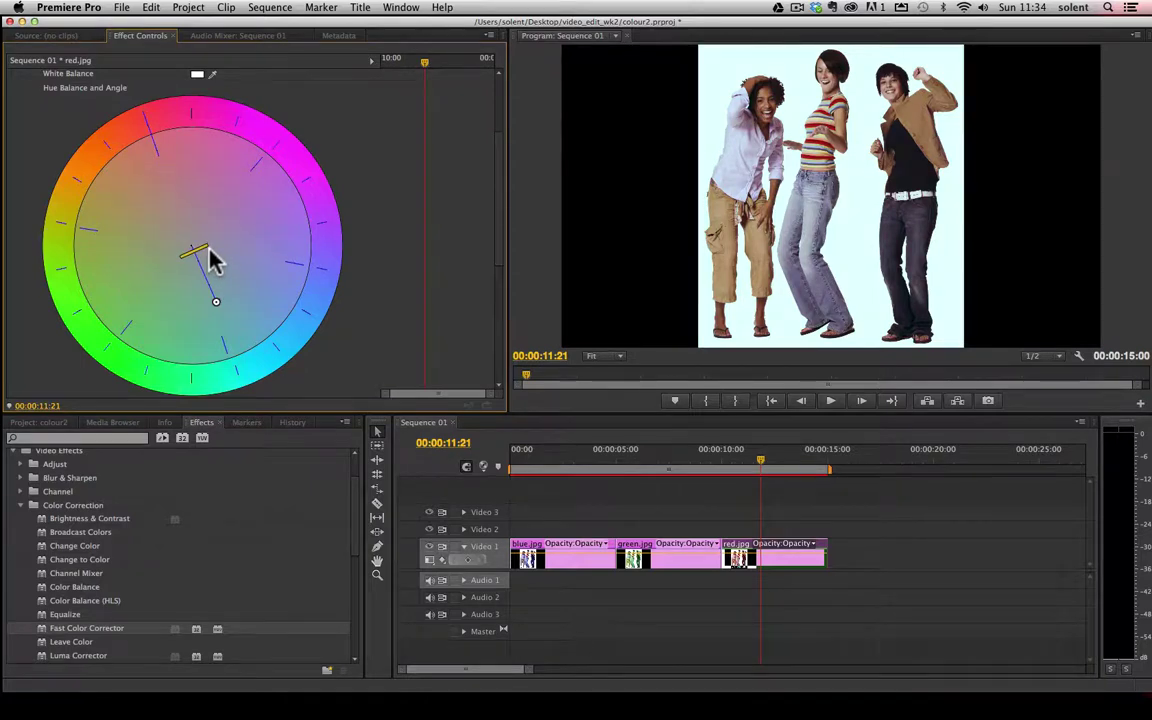
mouse_move(215, 301)
left_mouse_down()
mouse_move(224, 342)
mouse_move(226, 317)
left_mouse_up()
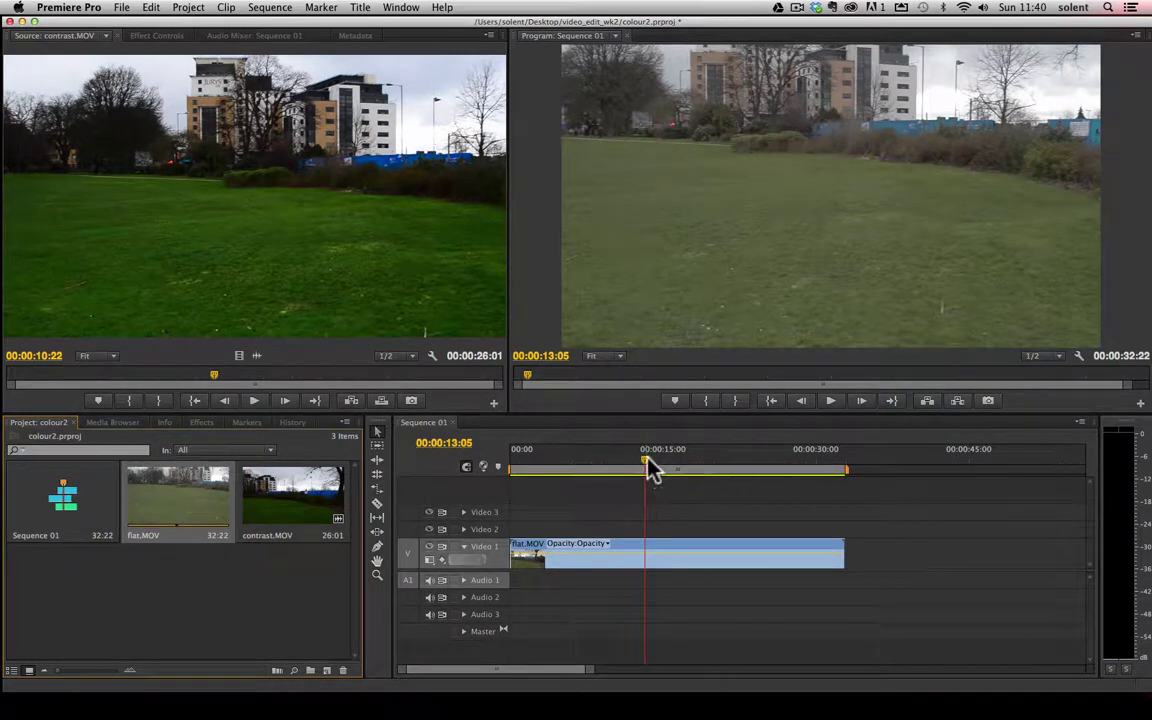
Return the playhead to the sequence start, apply the Fast Color Corrector effect to flat.MOV and display the effect's hue balance wheel.
left_click_drag(648, 465, 509, 473)
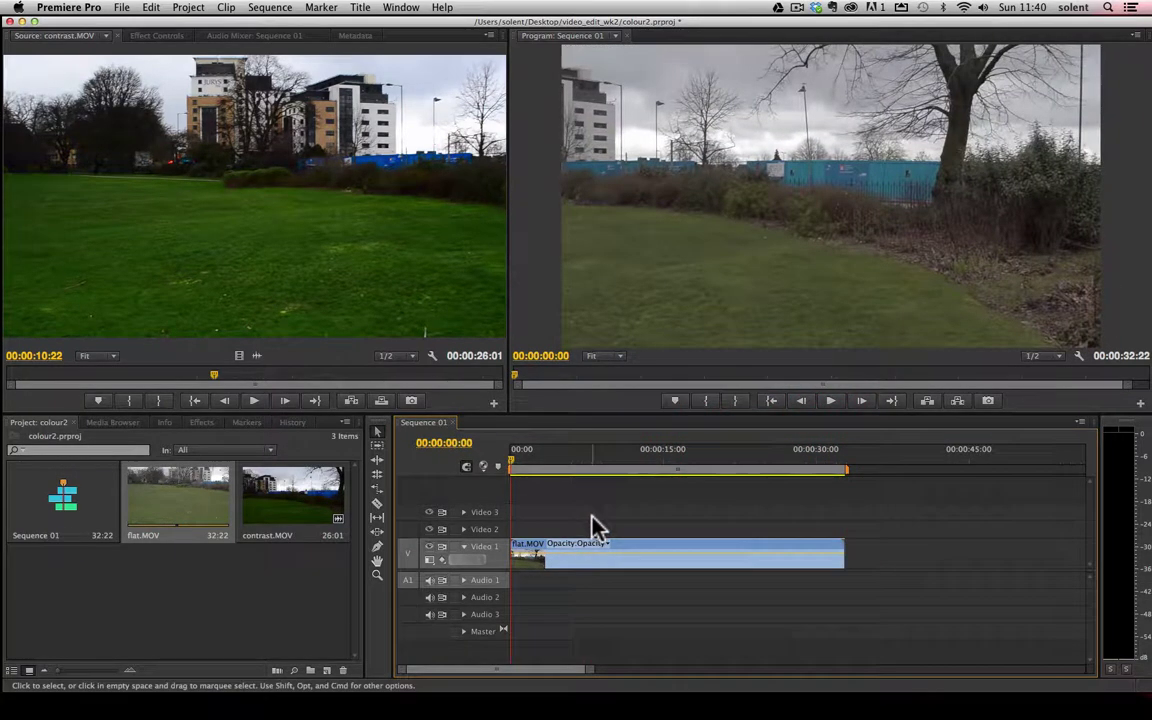
left_click(203, 424)
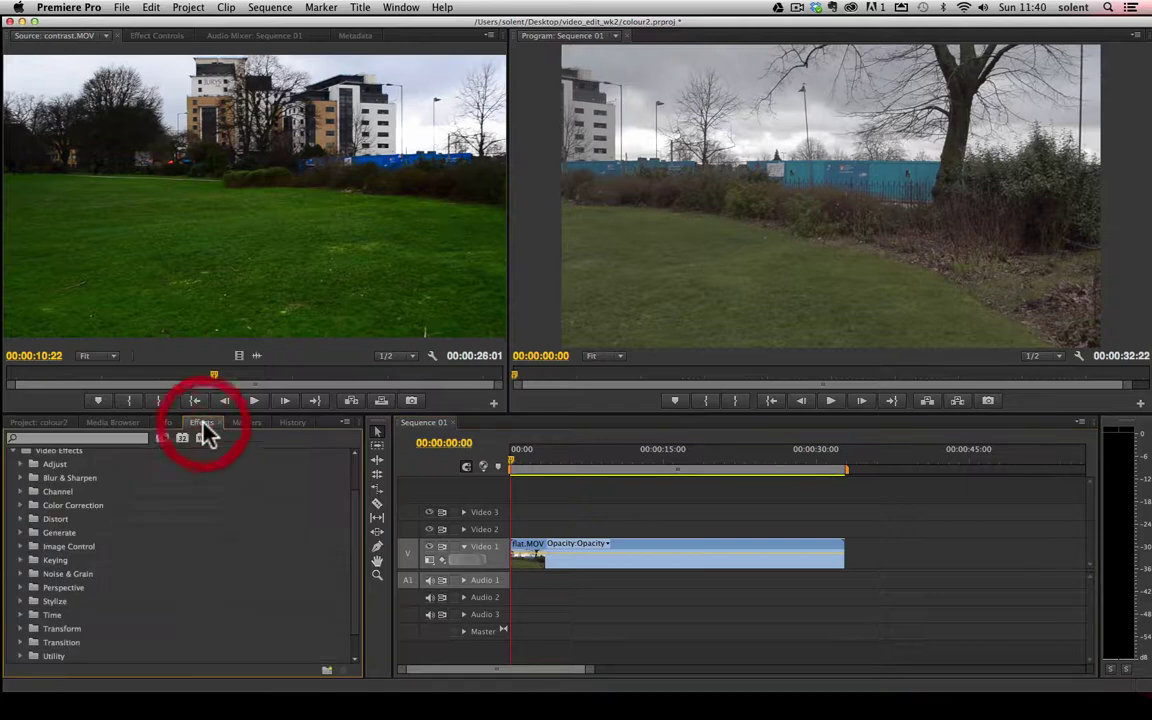
left_click(20, 505)
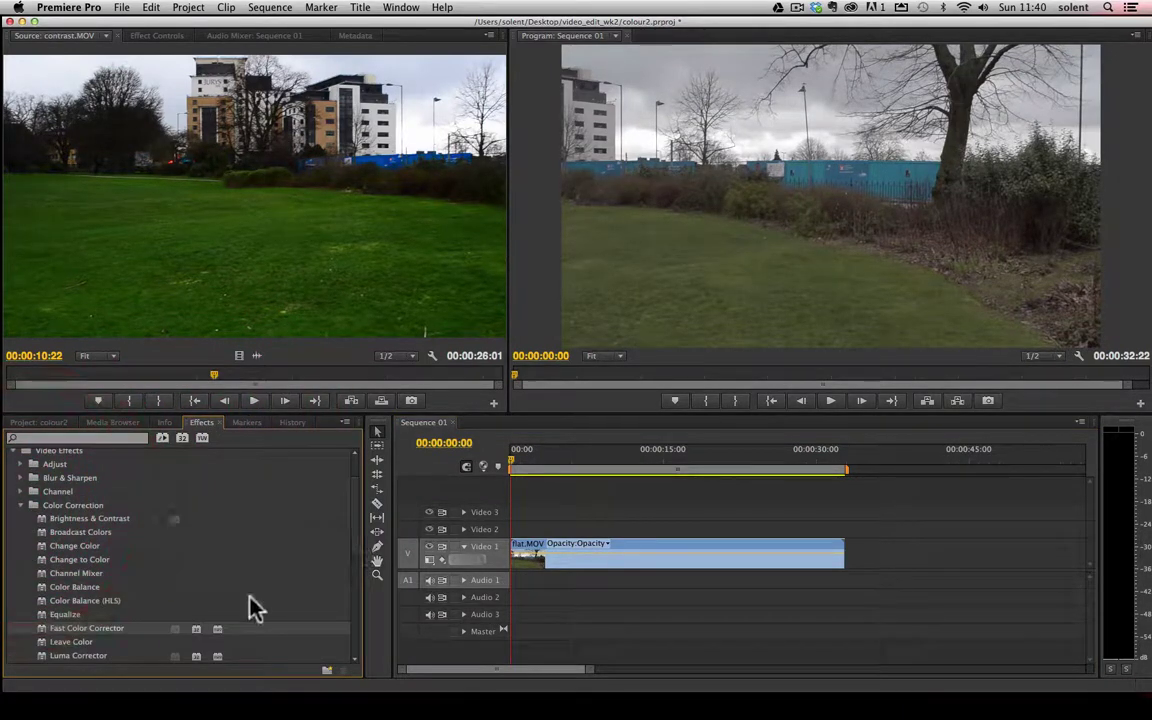
left_click_drag(140, 635, 618, 565)
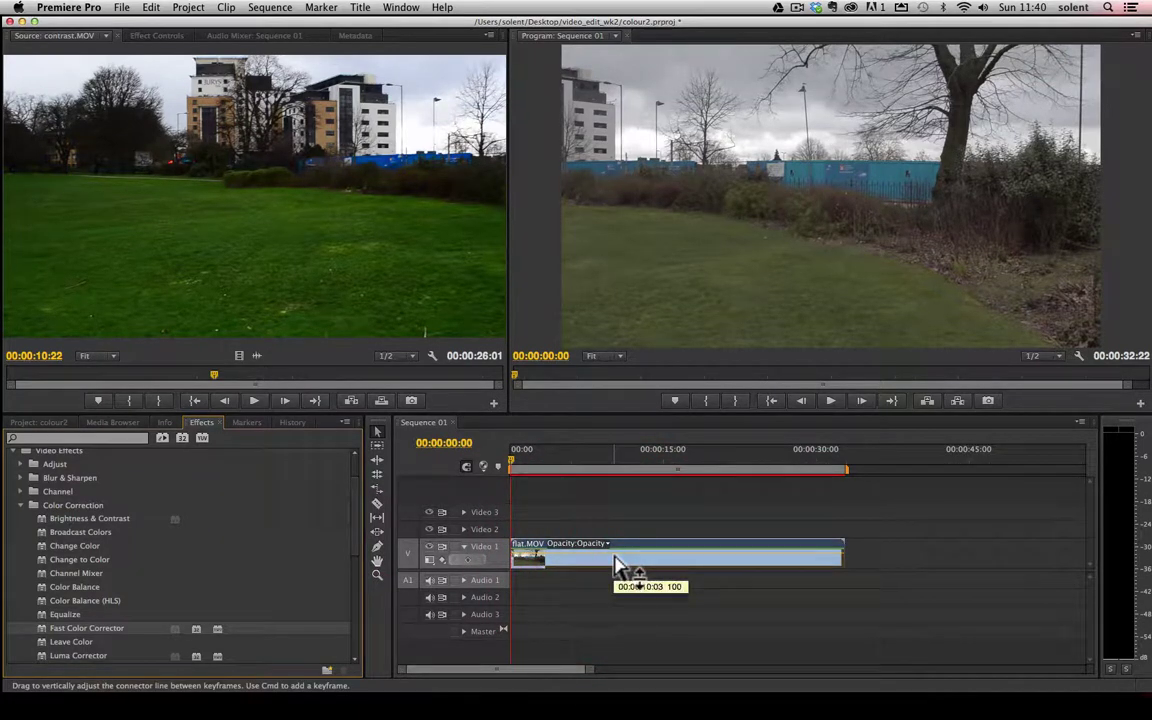
left_click(160, 38)
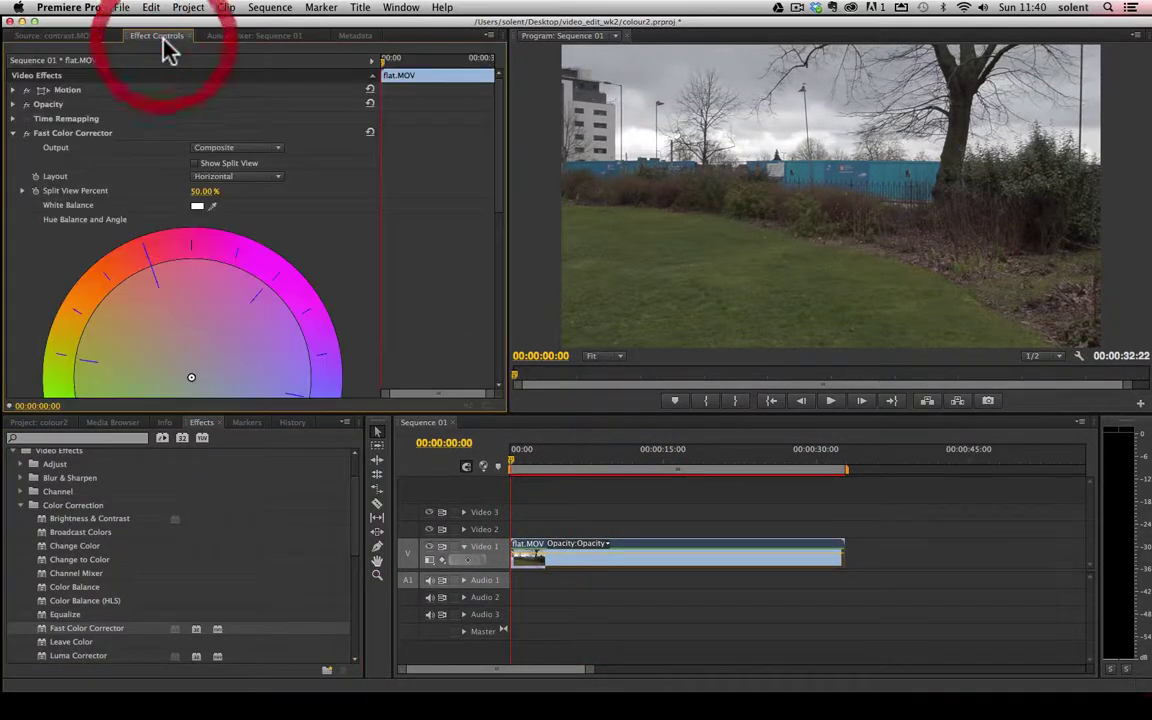
left_click_drag(497, 170, 500, 203)
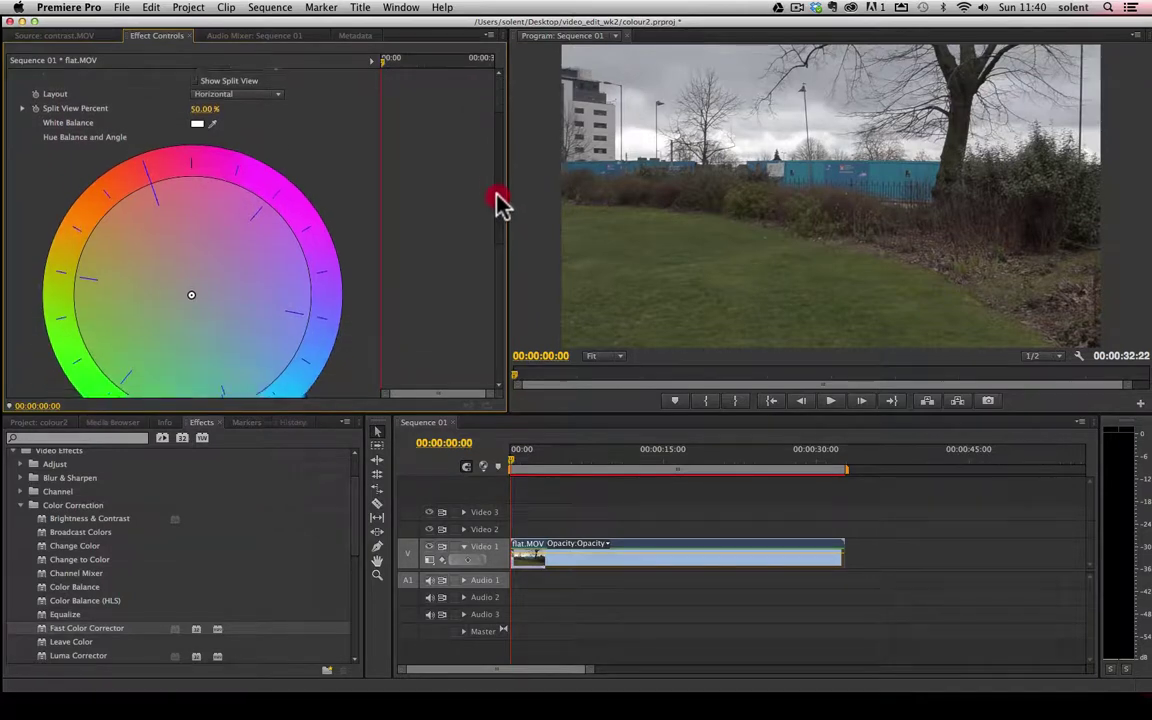
scroll(500, 203, "down", 3)
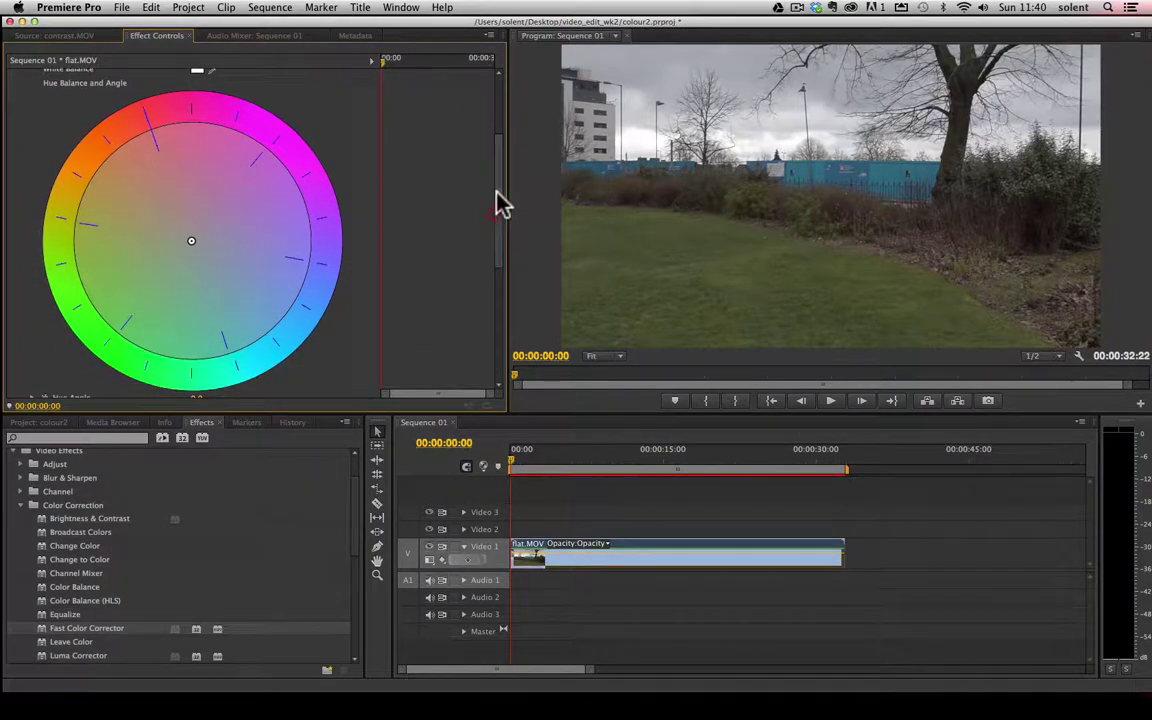
Open a reference monitor with the waveform for Sequence 01 and place it just below the Output Levels slider of flat.MOV's Fast Color Corrector.
left_click(402, 8)
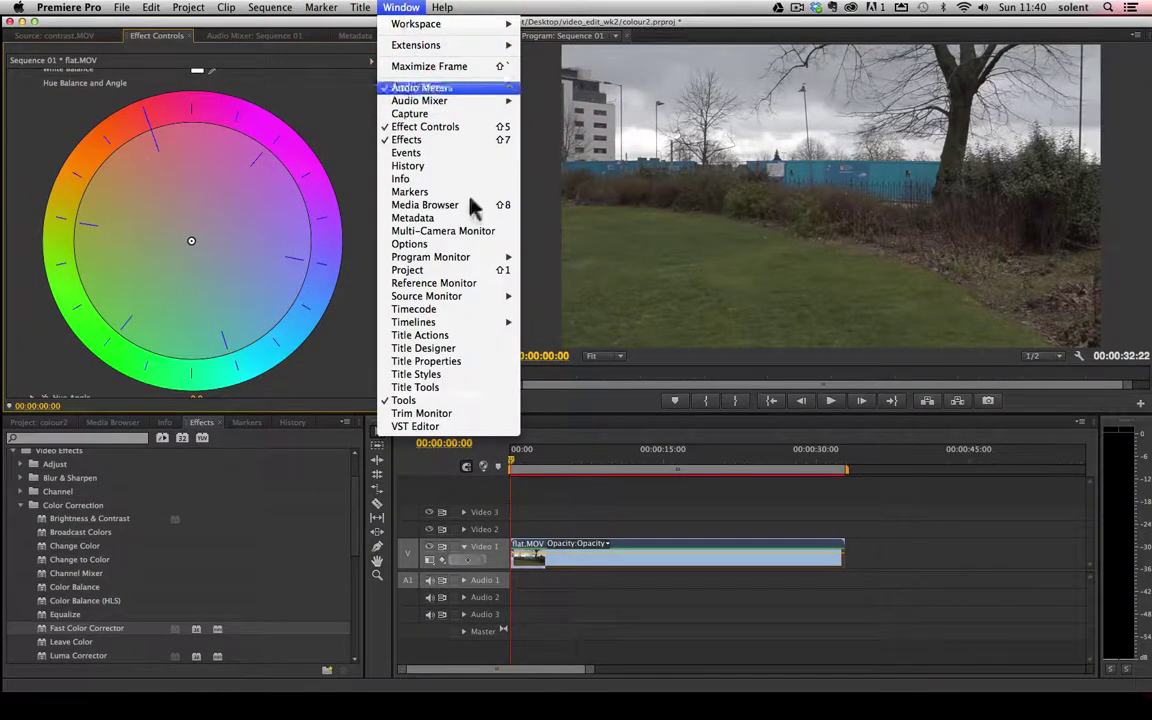
left_click(507, 285)
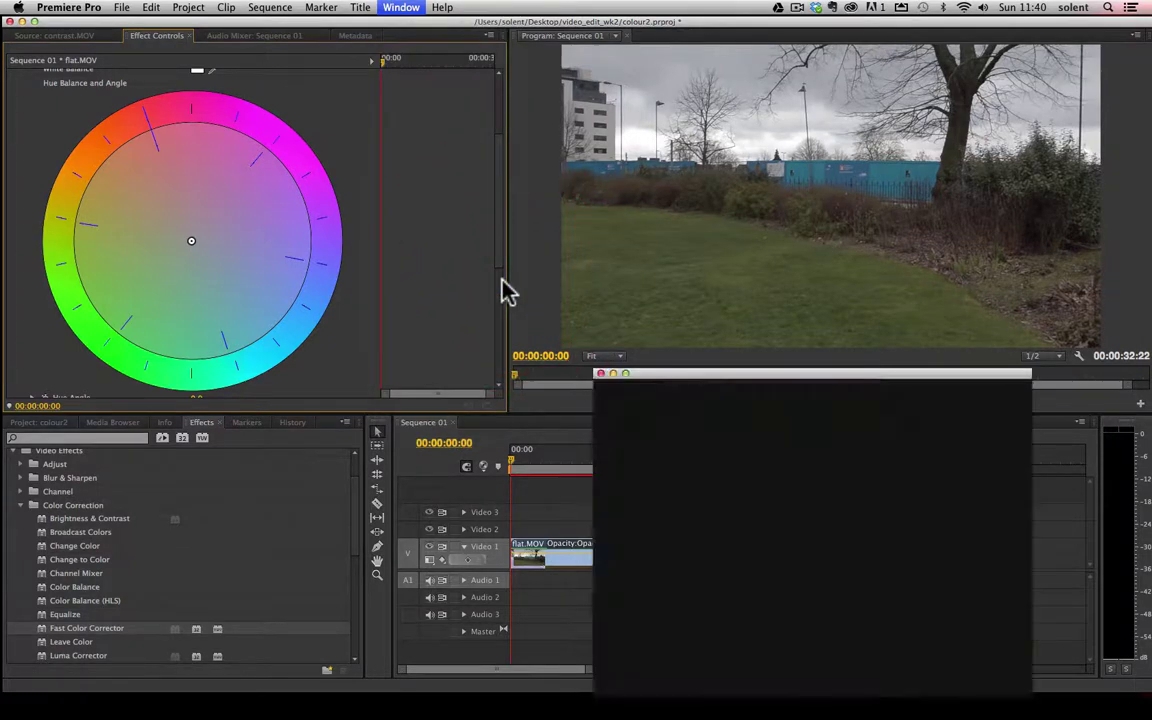
left_click_drag(836, 378, 748, 198)
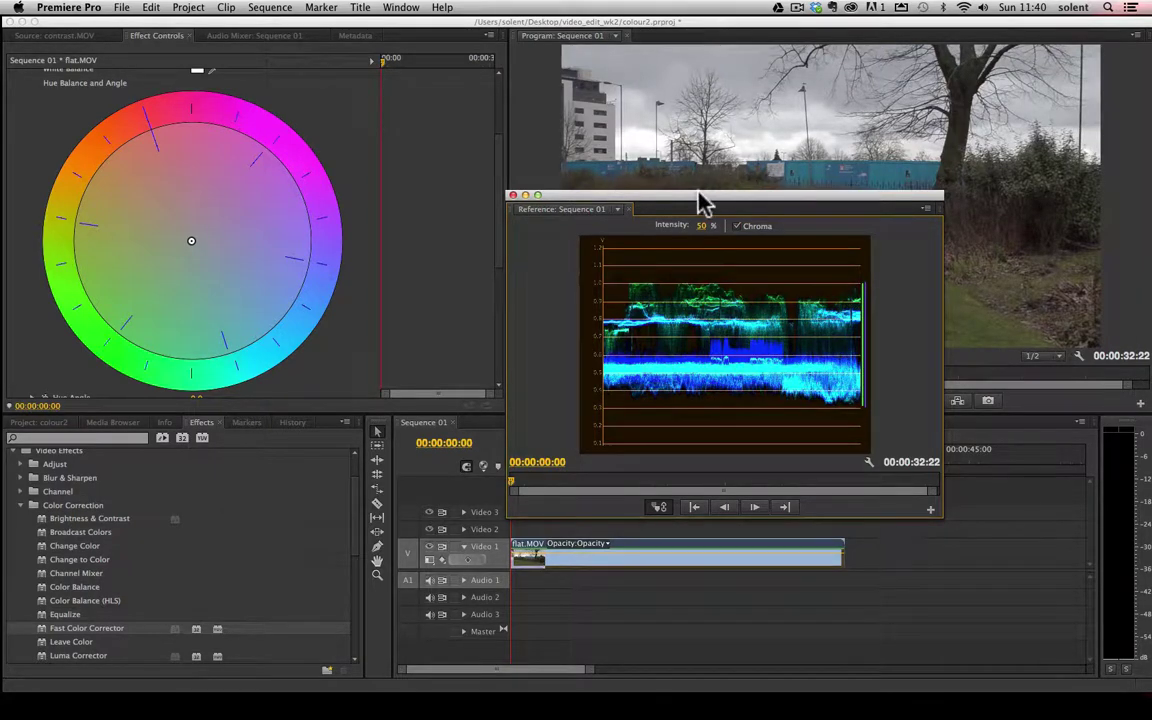
left_click_drag(700, 200, 790, 263)
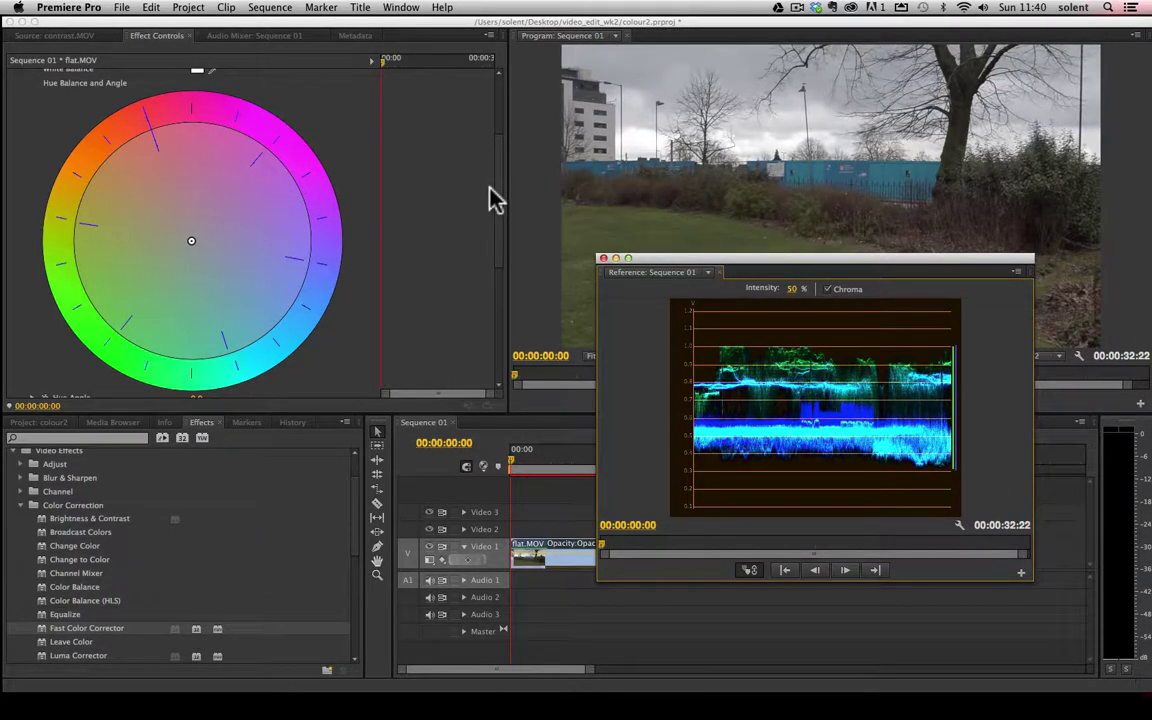
left_click_drag(490, 197, 483, 320)
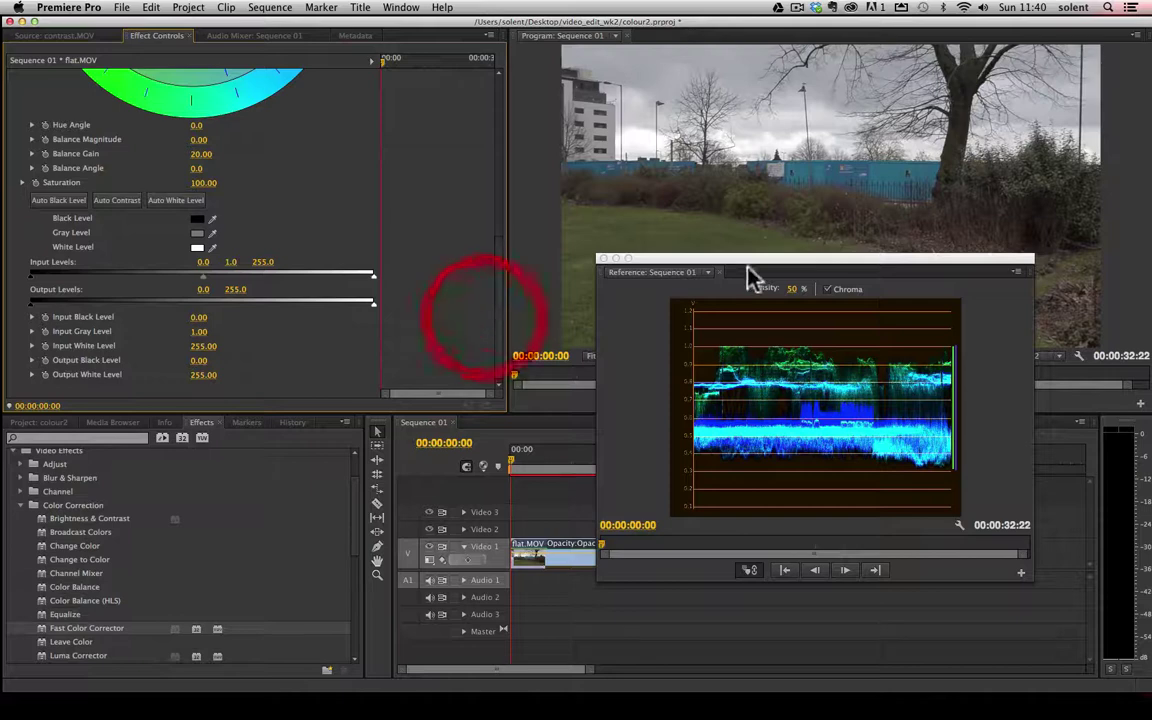
left_click_drag(750, 278, 268, 350)
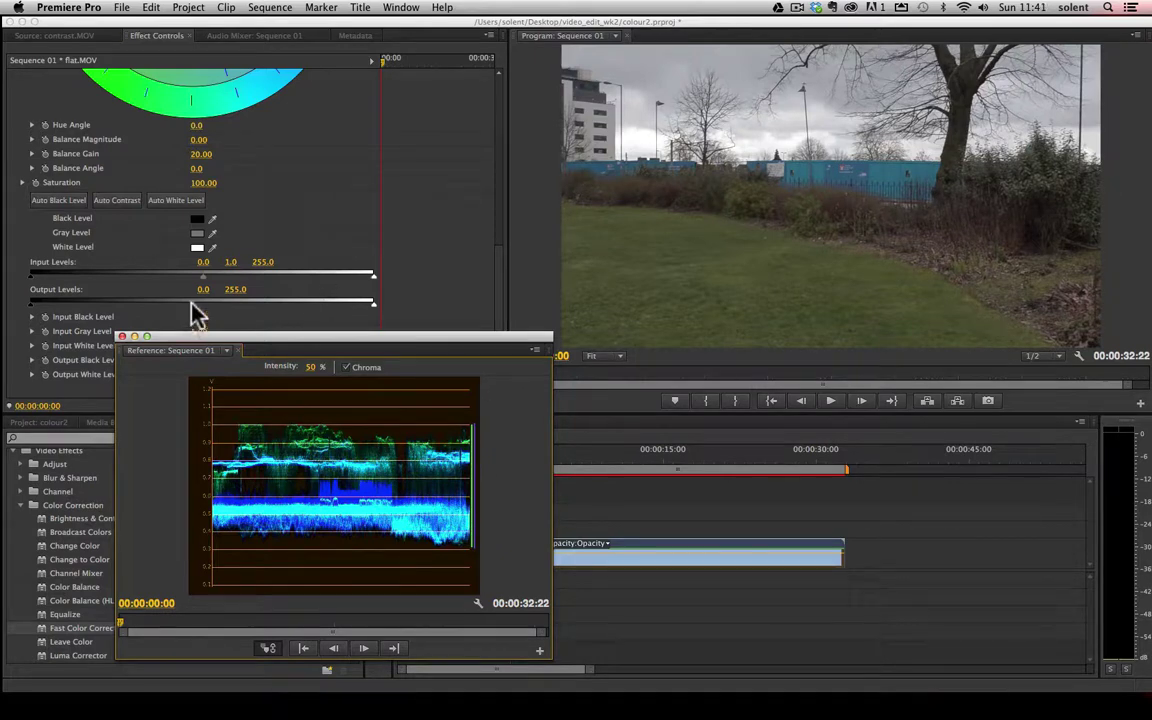
Raise the gray input level of flat.MOV's Fast Color Corrector to 1.2 and bring it back down, judging the midtones against the waveform.
mouse_move(373, 279)
left_mouse_down()
mouse_move(308, 281)
mouse_move(373, 280)
left_mouse_up()
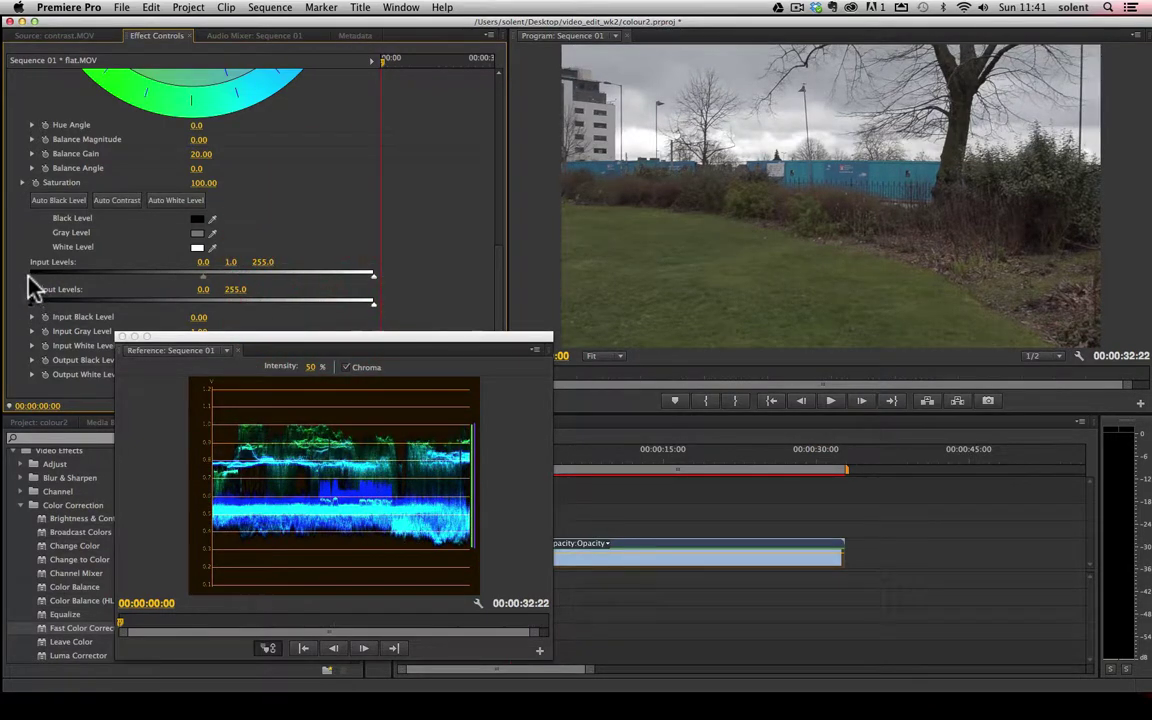
left_click_drag(32, 278, 10, 291)
mouse_move(206, 282)
left_mouse_down()
mouse_move(231, 282)
mouse_move(212, 284)
left_mouse_up()
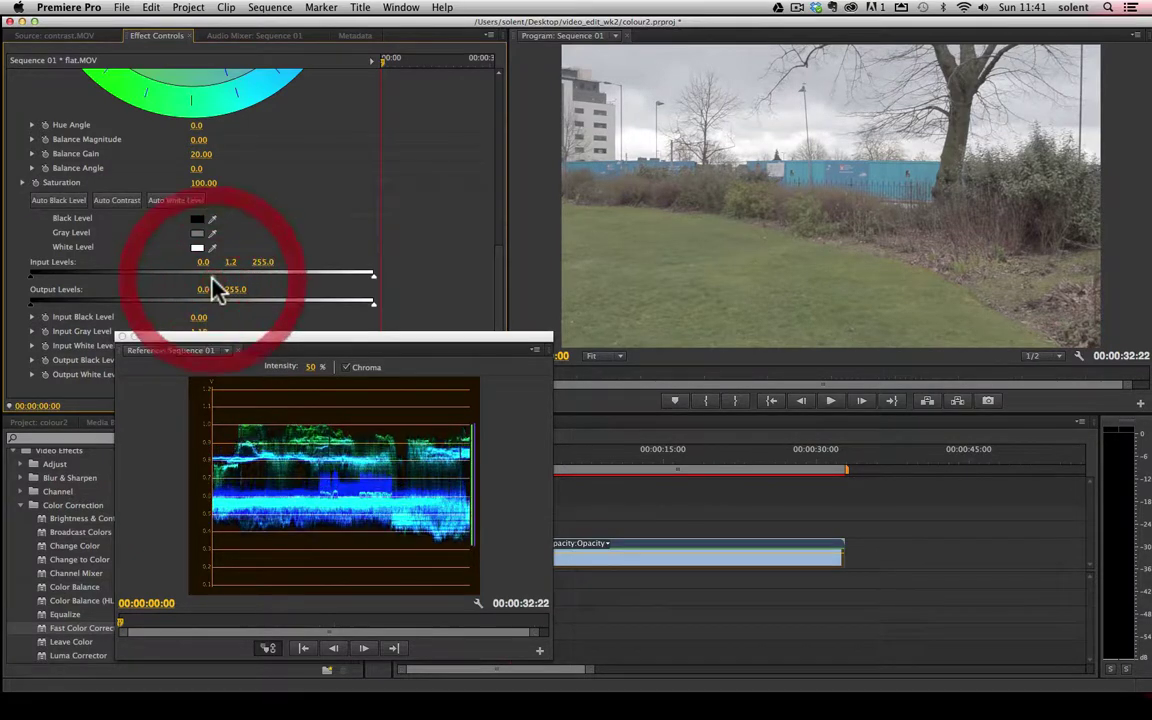
left_click(205, 288)
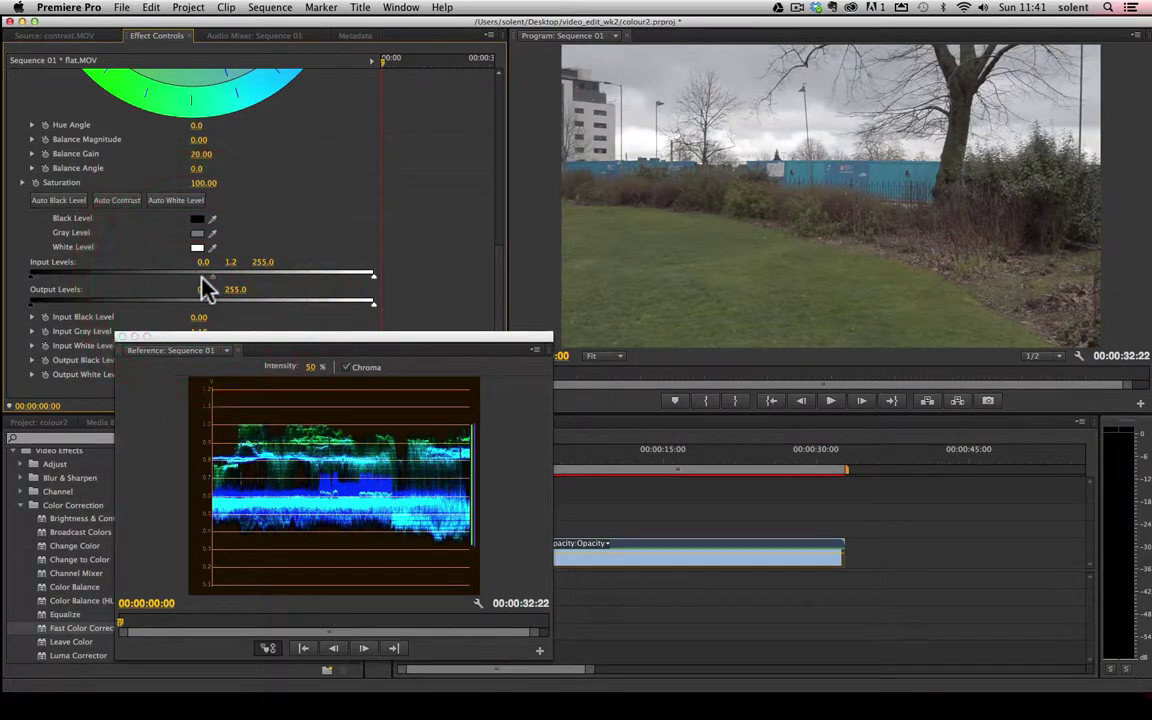
left_click(205, 284)
left_click(202, 276)
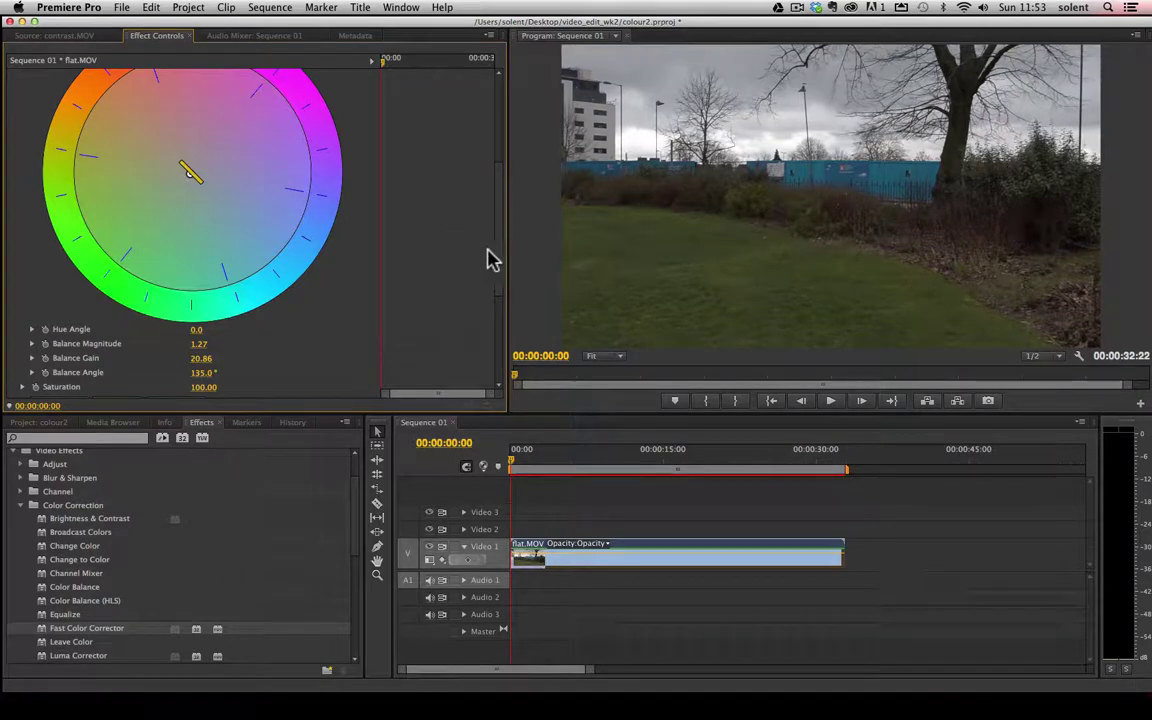
Try shifting flat.MOV's hue balance toward green with an adjusted balance gain on the color wheel, and undo the correction.
left_click_drag(498, 262, 496, 226)
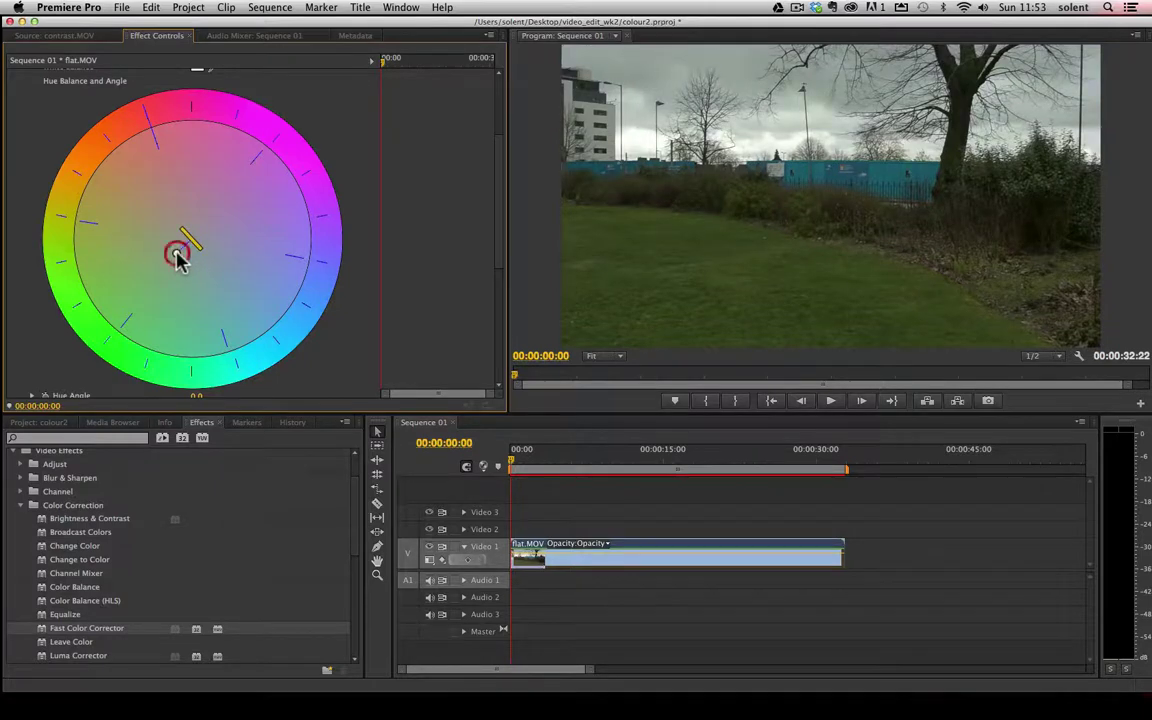
left_click(178, 257)
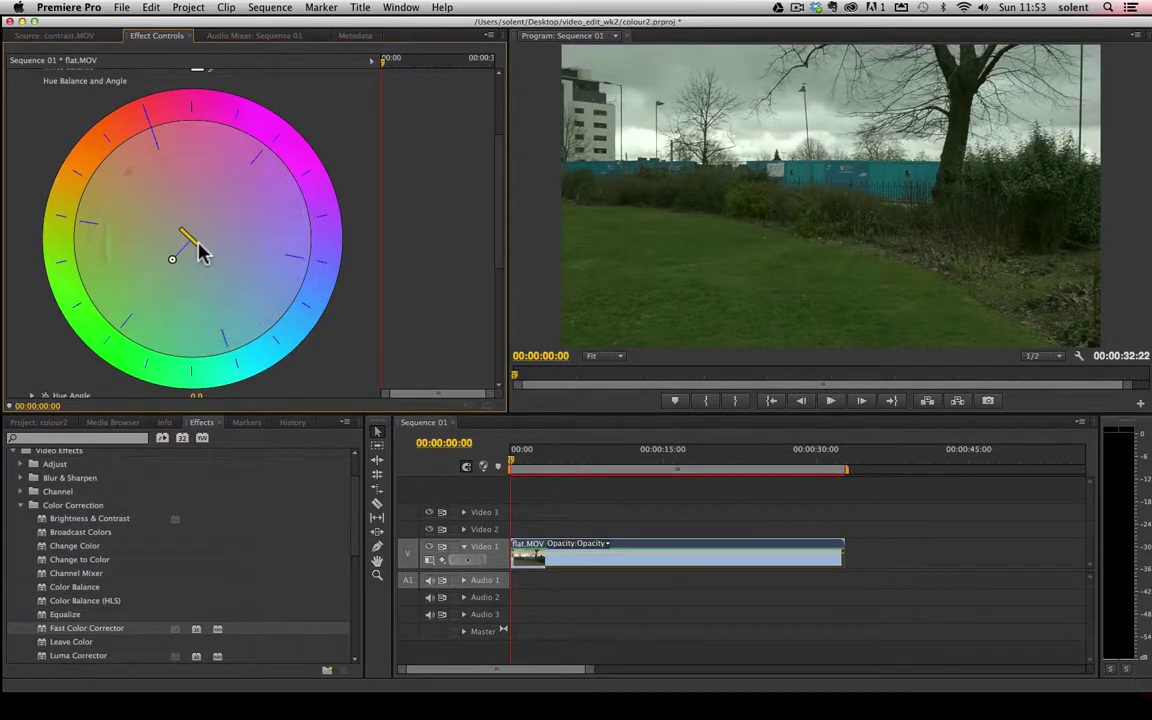
mouse_move(197, 254)
left_mouse_down()
mouse_move(185, 239)
mouse_move(178, 250)
left_mouse_up()
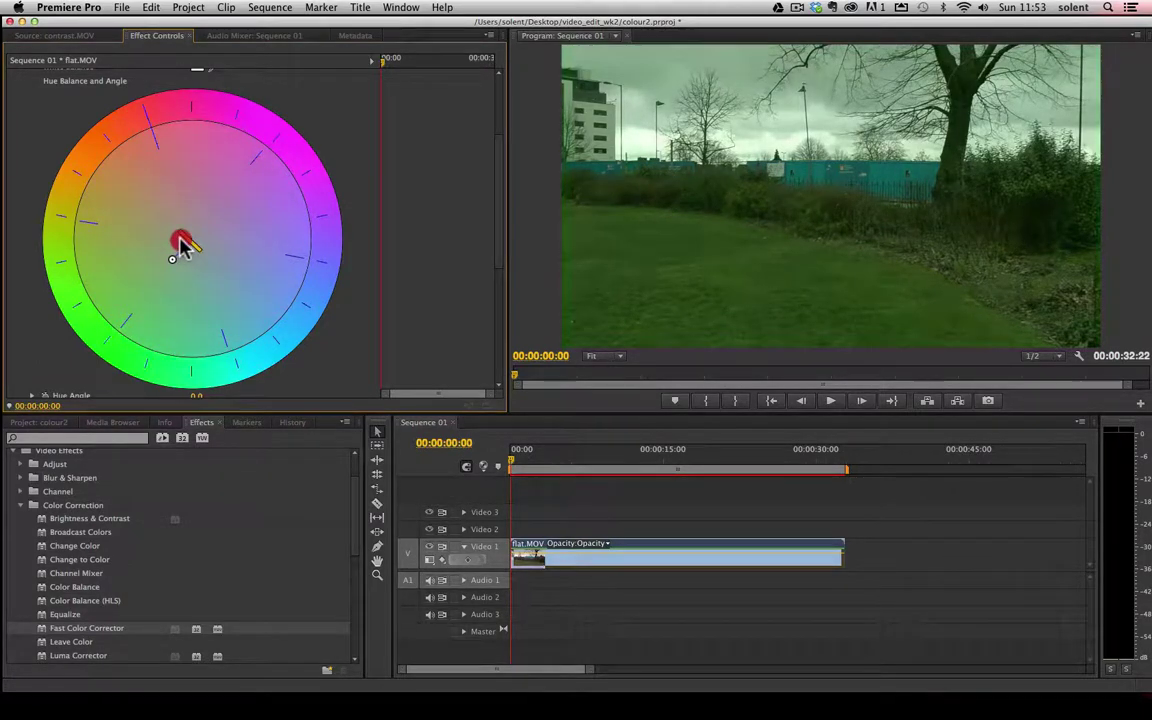
left_click(180, 236)
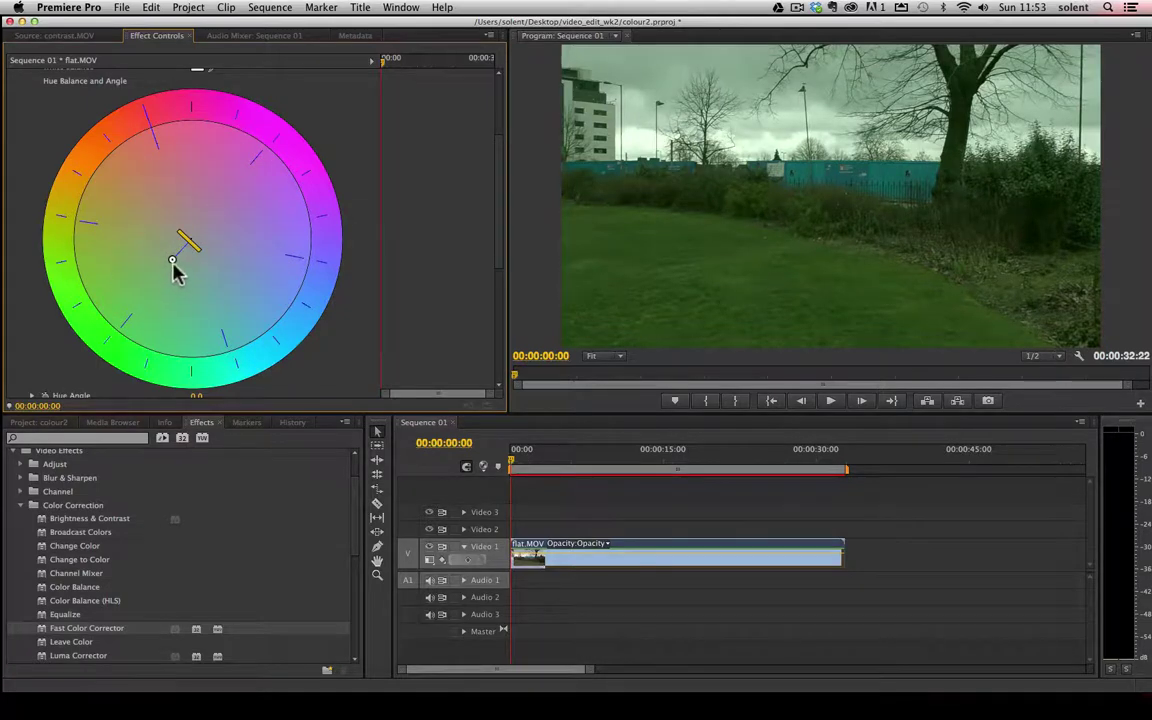
mouse_move(170, 268)
left_mouse_down()
mouse_move(137, 268)
mouse_move(228, 273)
mouse_move(188, 277)
left_mouse_up()
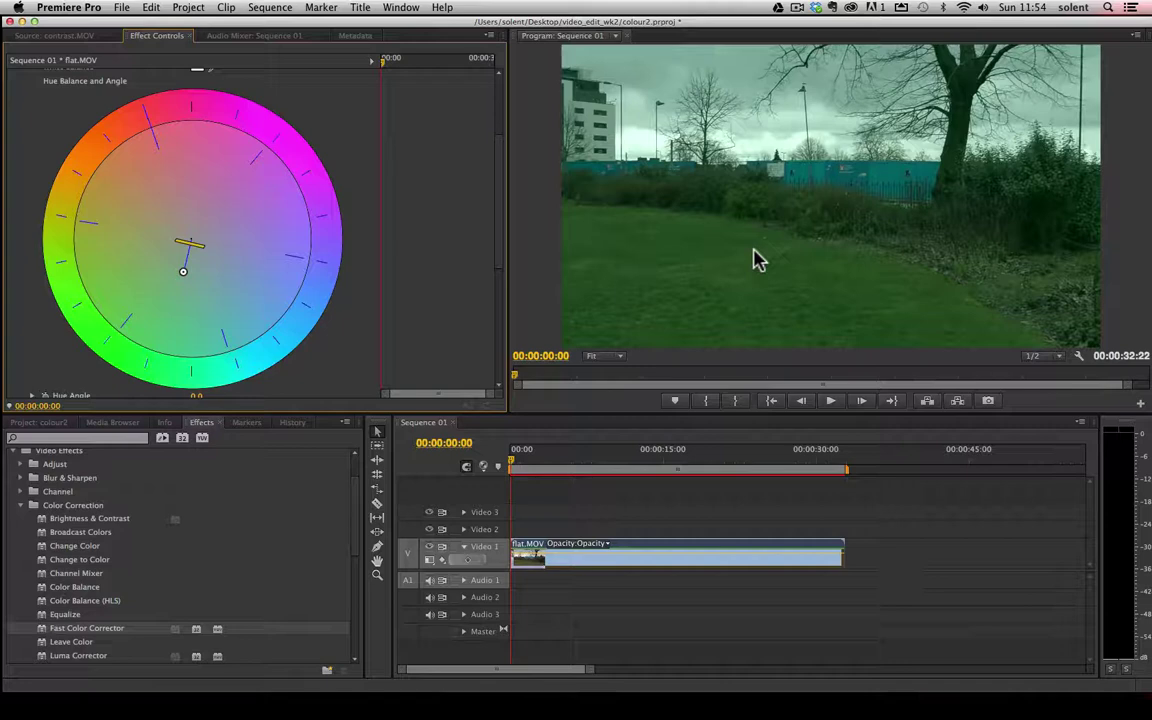
key("super+z")
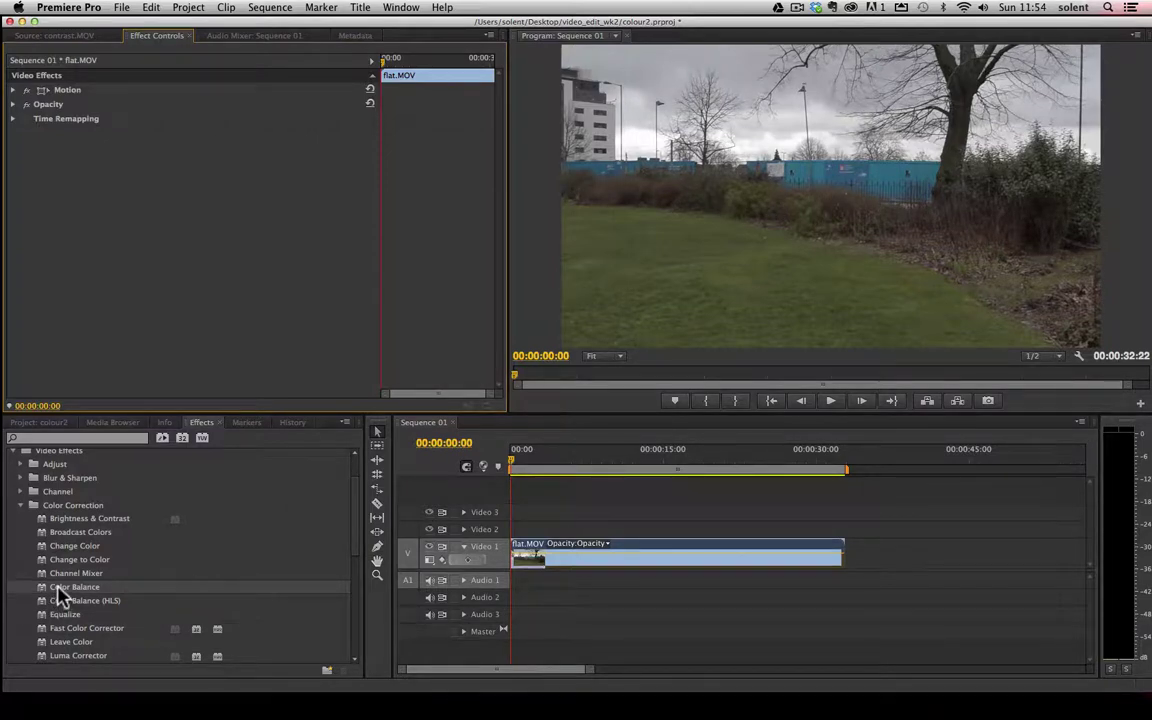
Apply the Color Balance effect to flat.MOV and set its Midtone Green Balance to 36.5.
left_click_drag(60, 595, 570, 569)
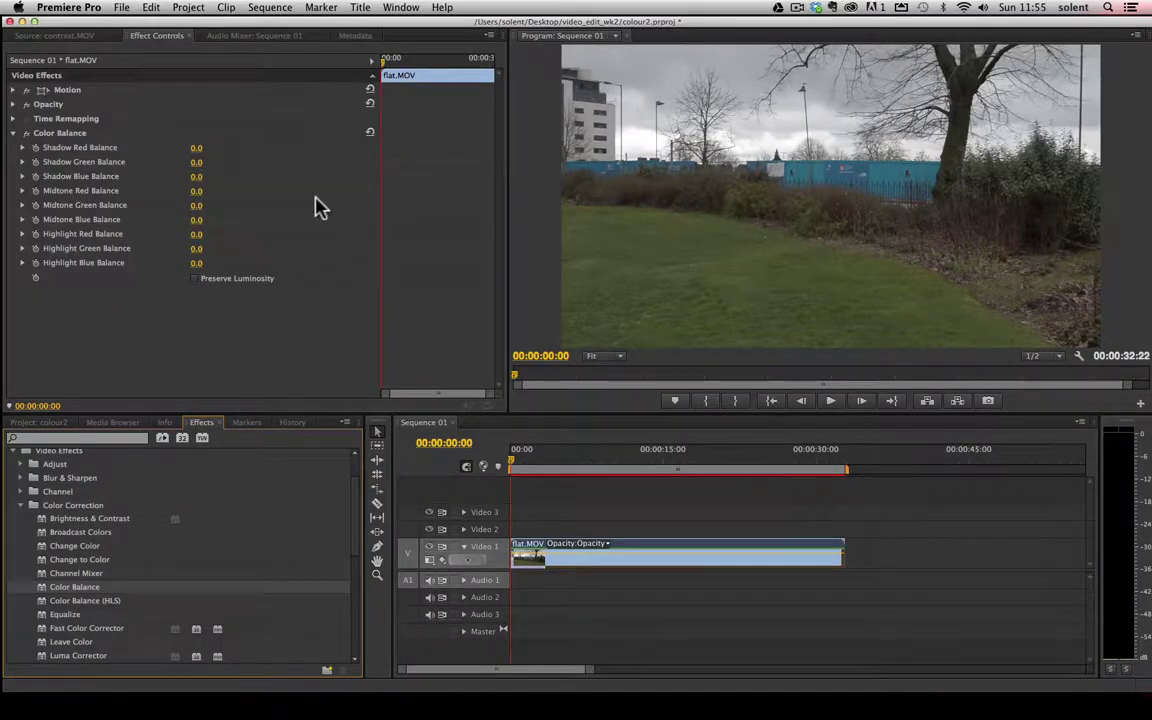
left_click(22, 205)
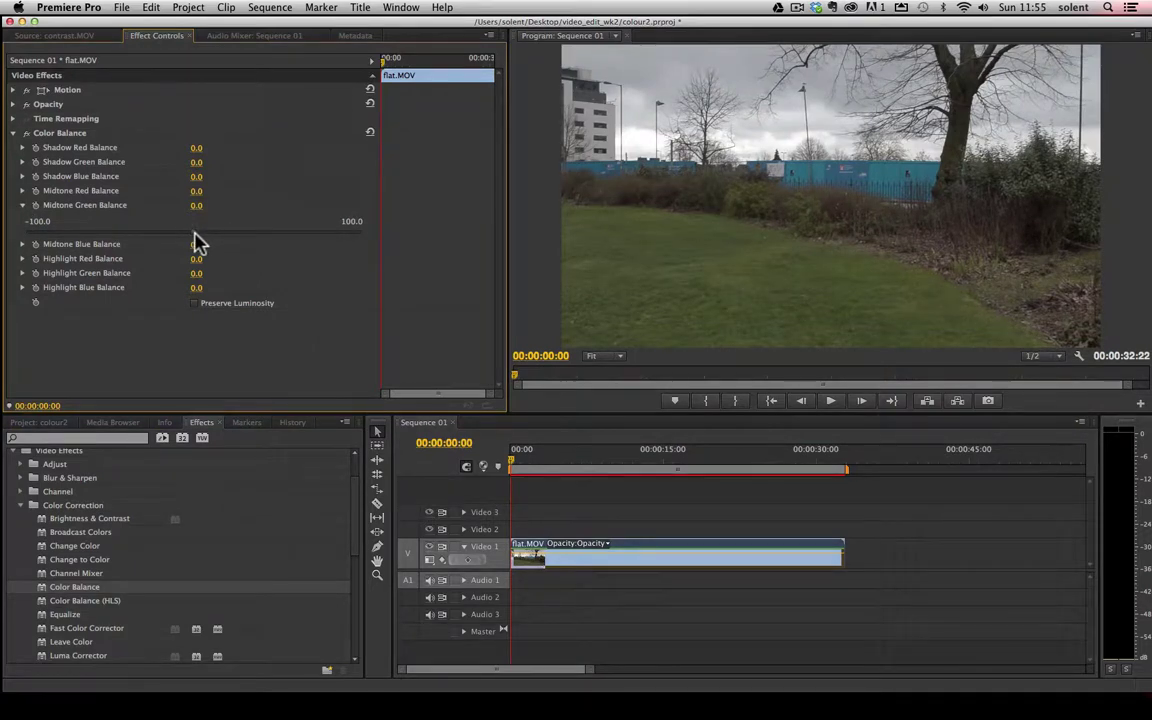
left_click_drag(196, 235, 211, 236)
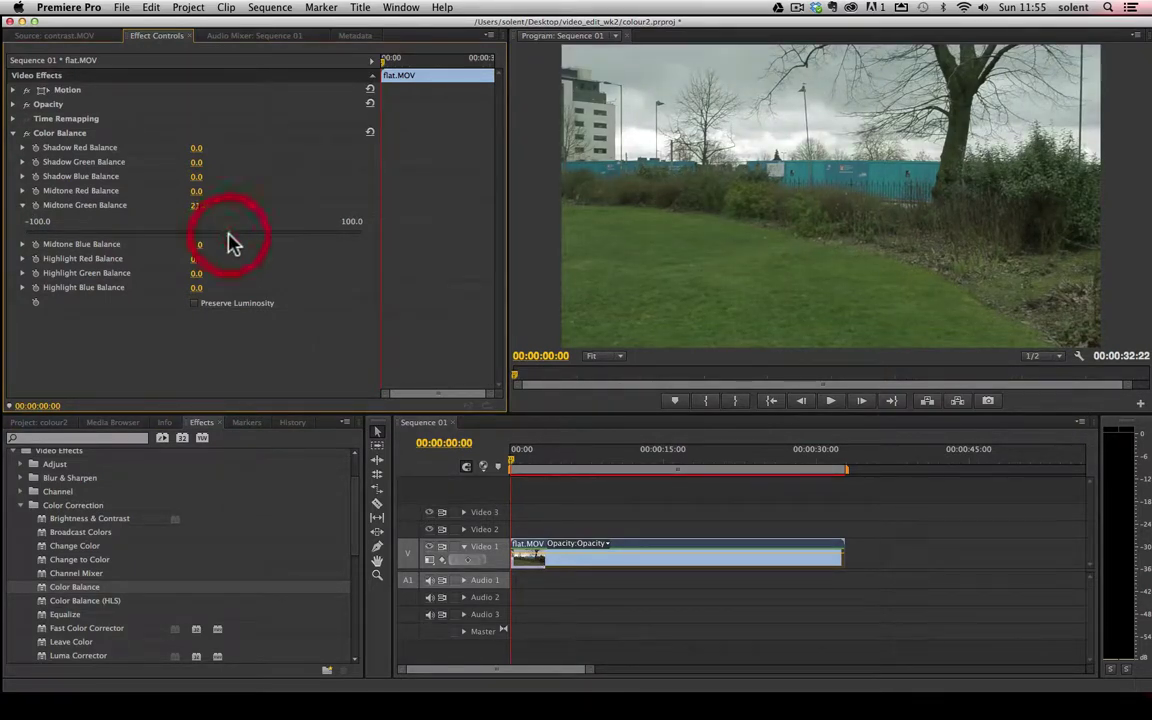
left_click_drag(245, 240, 259, 240)
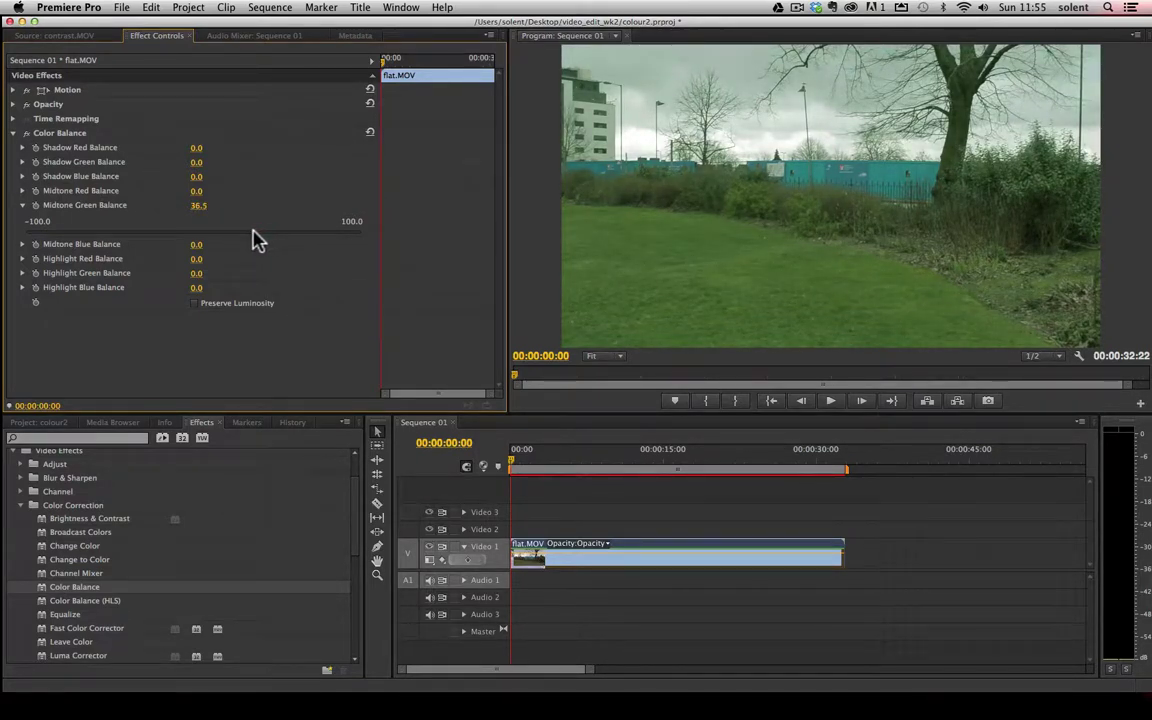
left_click(21, 206)
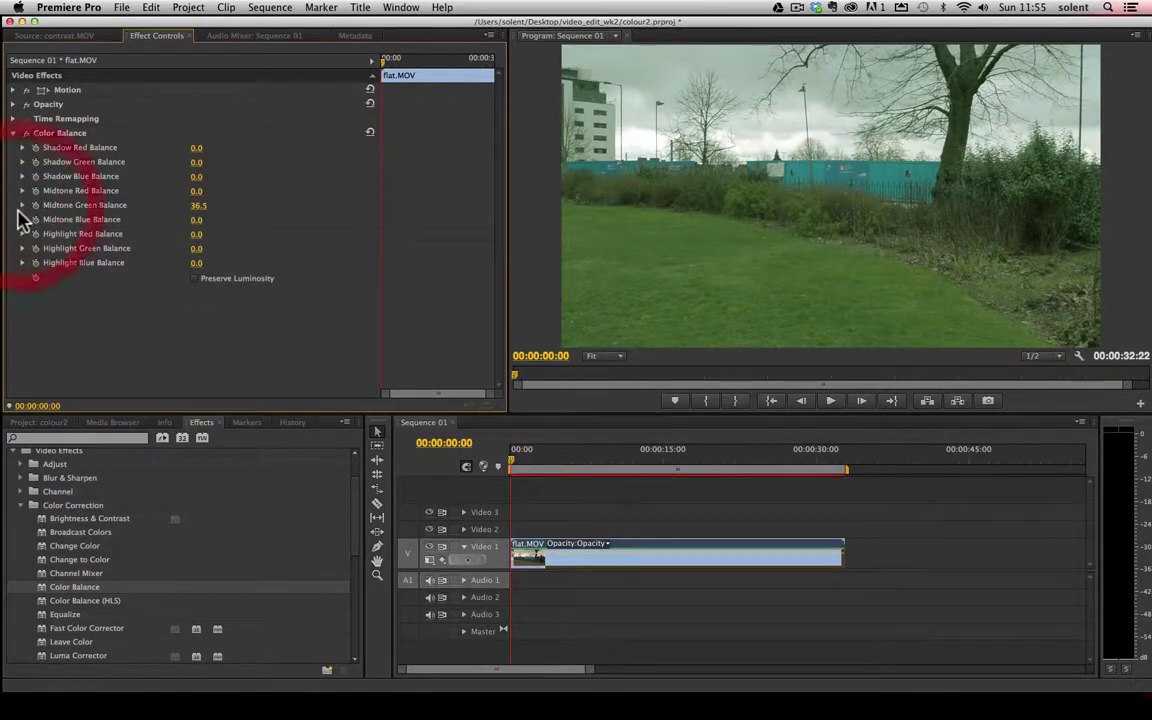
Lower the Midtone Blue Balance slightly below zero and collapse the Color Balance settings.
left_click(22, 220)
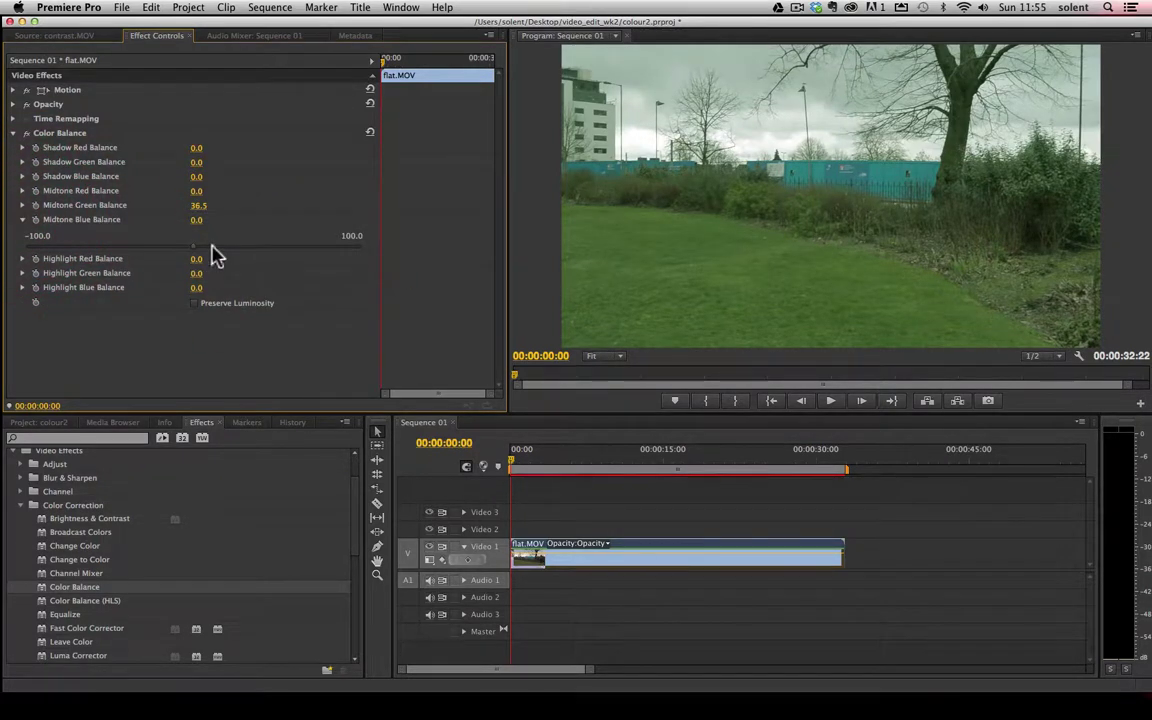
mouse_move(194, 248)
left_mouse_down()
mouse_move(274, 250)
mouse_move(177, 245)
mouse_move(161, 256)
mouse_move(175, 260)
left_mouse_up()
left_click(13, 133)
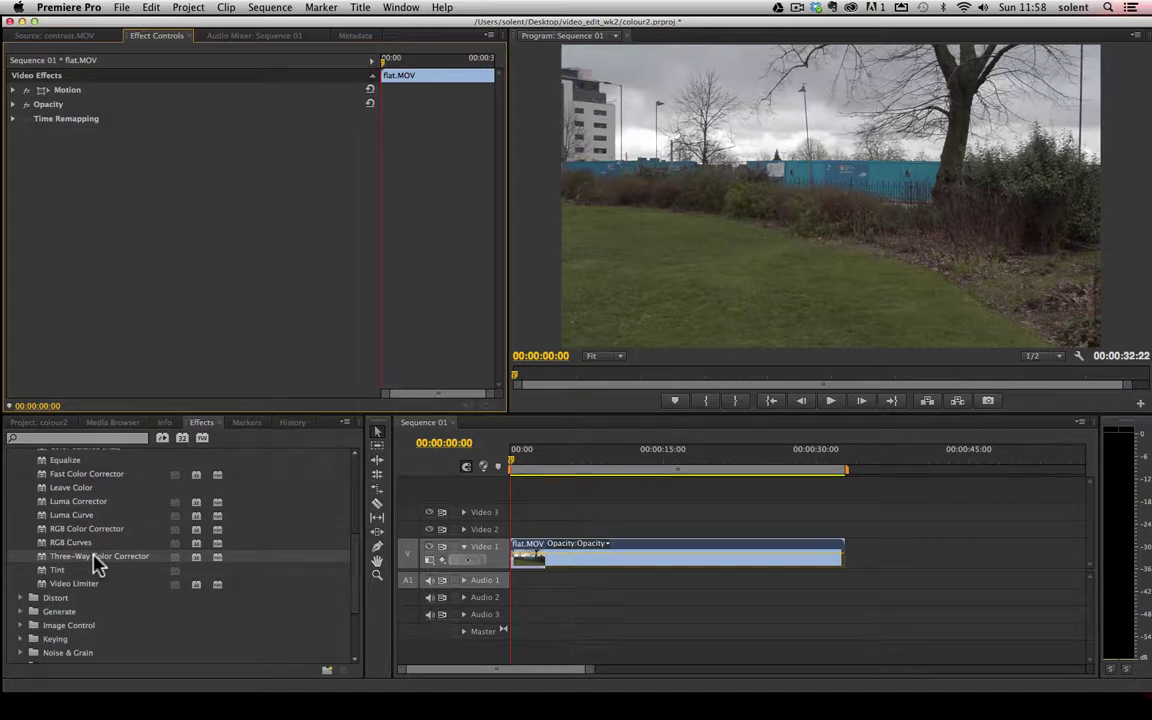
Apply the Three-Way Color Corrector to flat.MOV and hide the keyframe timeline to enlarge the effect's color wheels.
left_click_drag(97, 565, 663, 558)
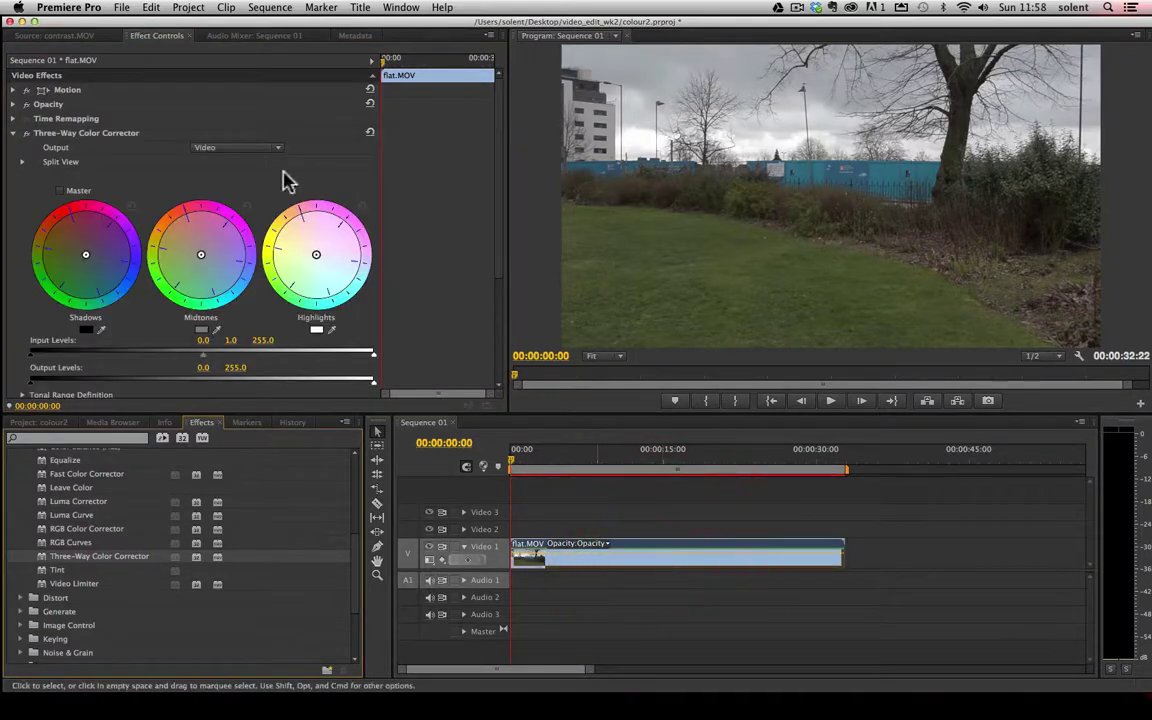
left_click(371, 60)
left_click(501, 147)
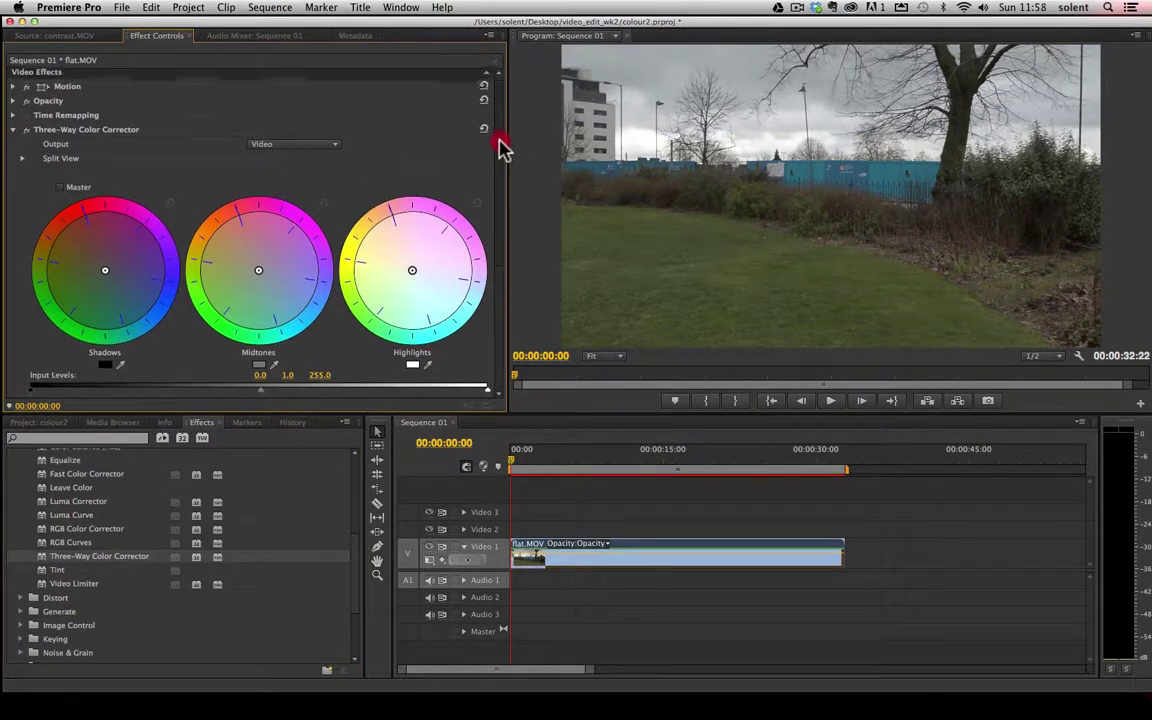
Keep the Three-Way Color Corrector's output on Video and set its gray input level to 0.8.
left_click(337, 128)
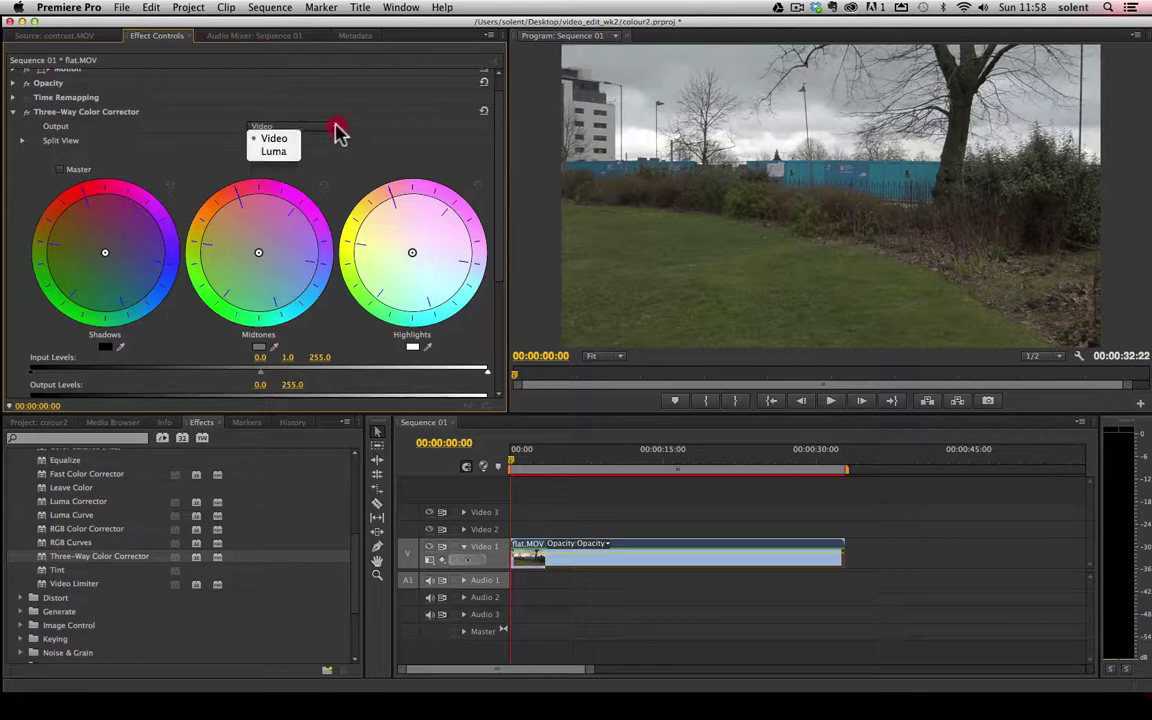
left_click(380, 129)
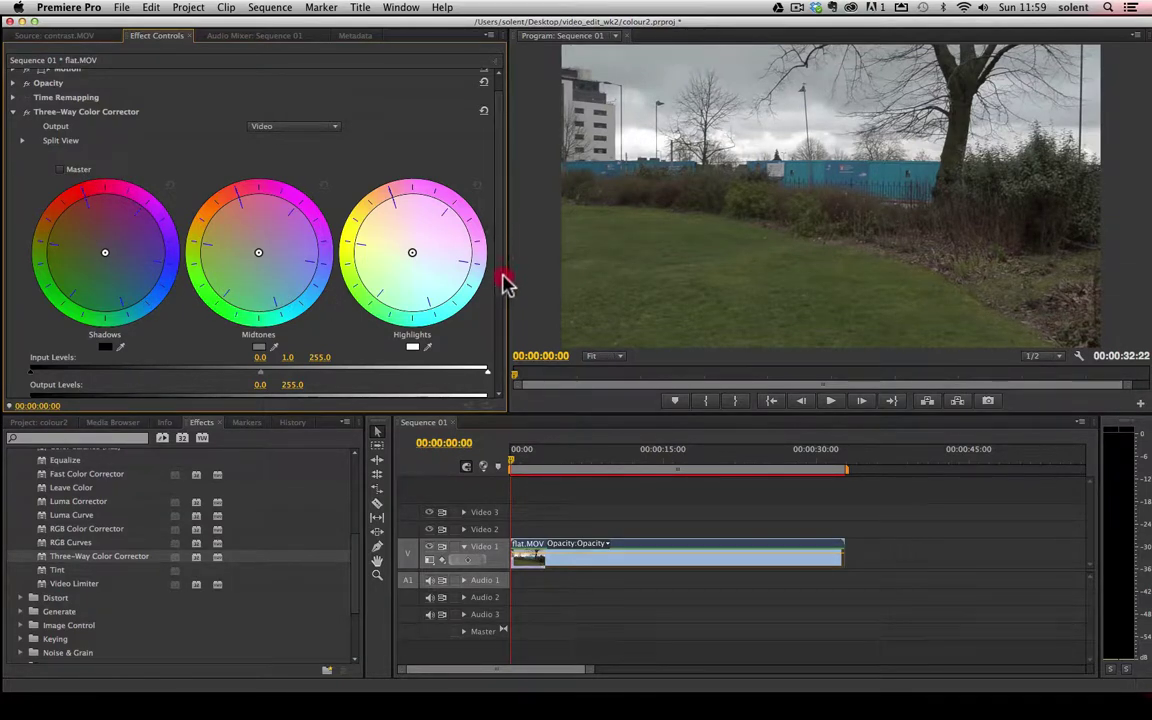
left_click_drag(499, 268, 503, 280)
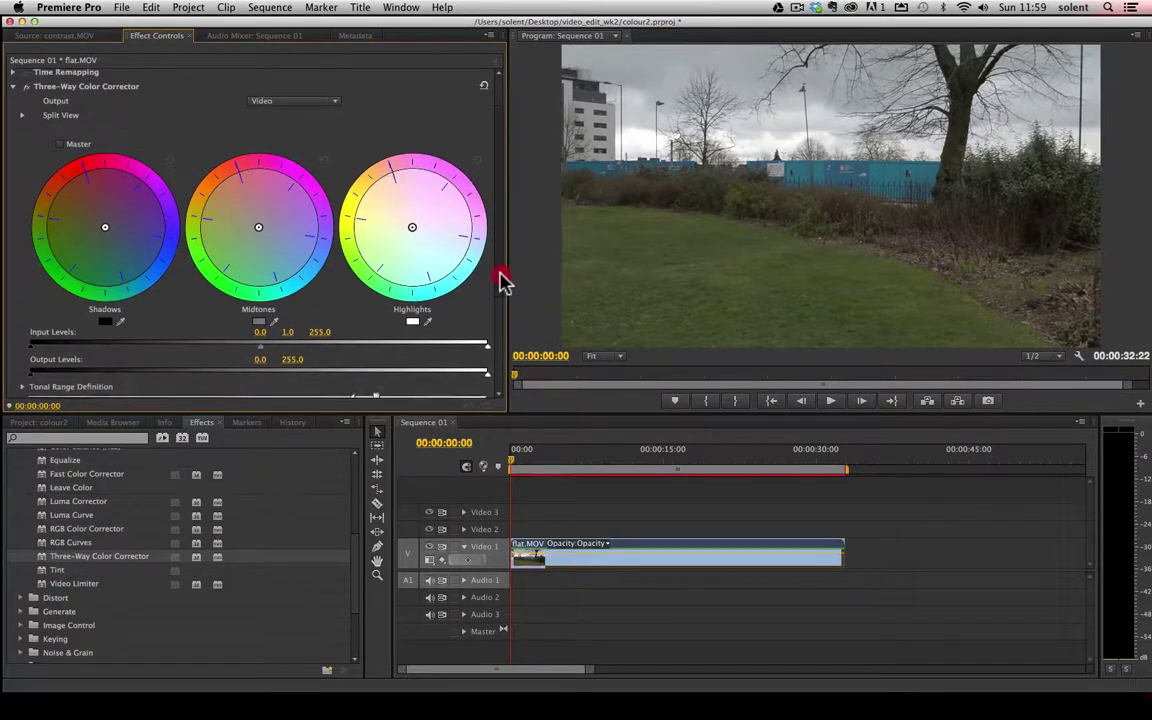
left_click(255, 350)
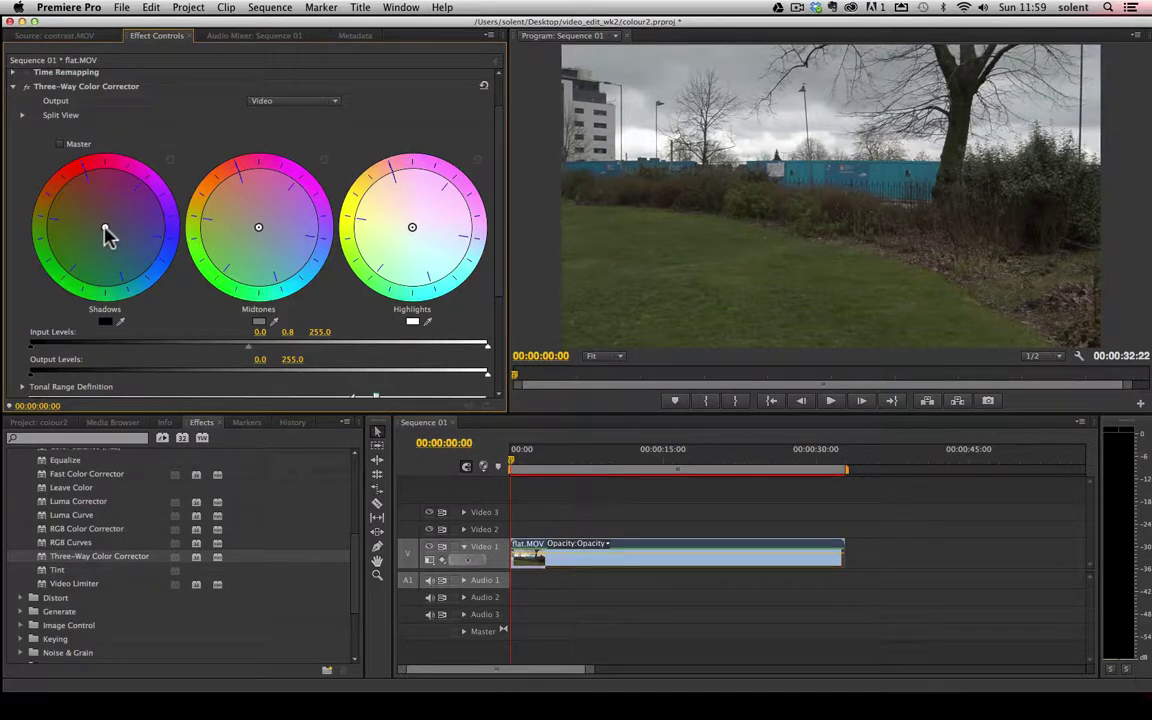
Shift the shadows toward red, the midtones toward blue and the highlights toward orange on the three color wheels.
left_click_drag(104, 227, 89, 210)
left_click_drag(264, 232, 275, 240)
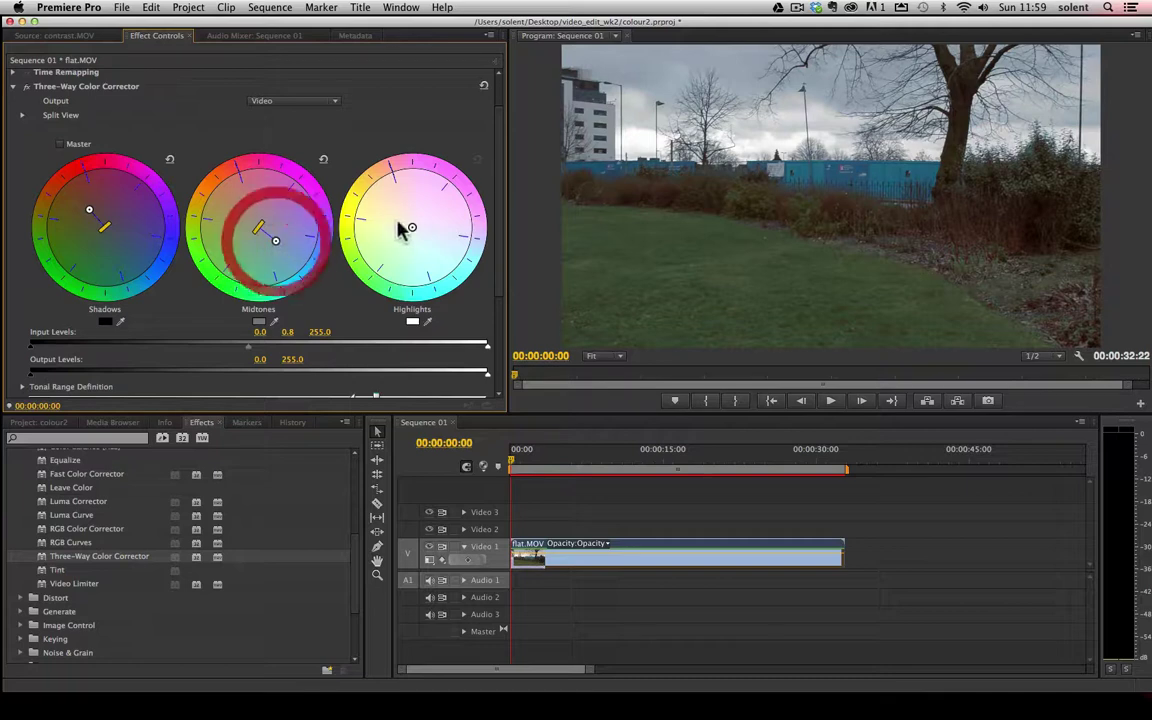
mouse_move(411, 229)
left_mouse_down()
mouse_move(437, 213)
mouse_move(440, 248)
mouse_move(385, 182)
mouse_move(386, 220)
mouse_move(398, 222)
left_mouse_up()
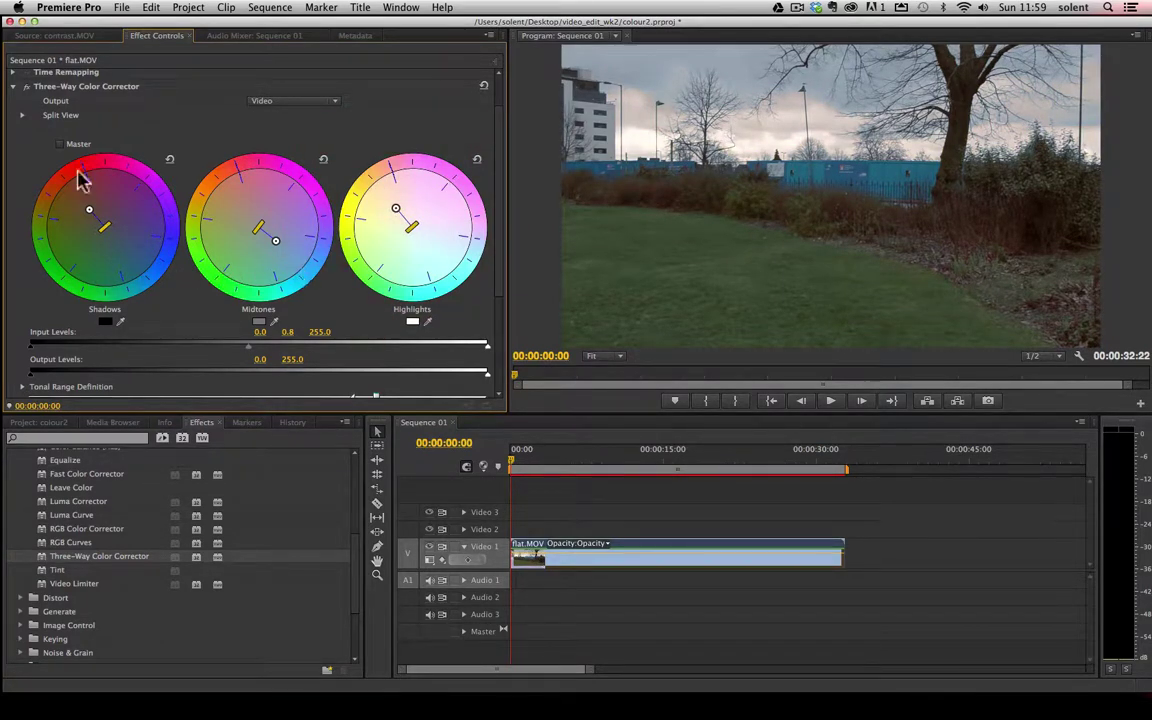
Link the three color wheels with the Master option and shift them together toward red-orange.
left_click(60, 144)
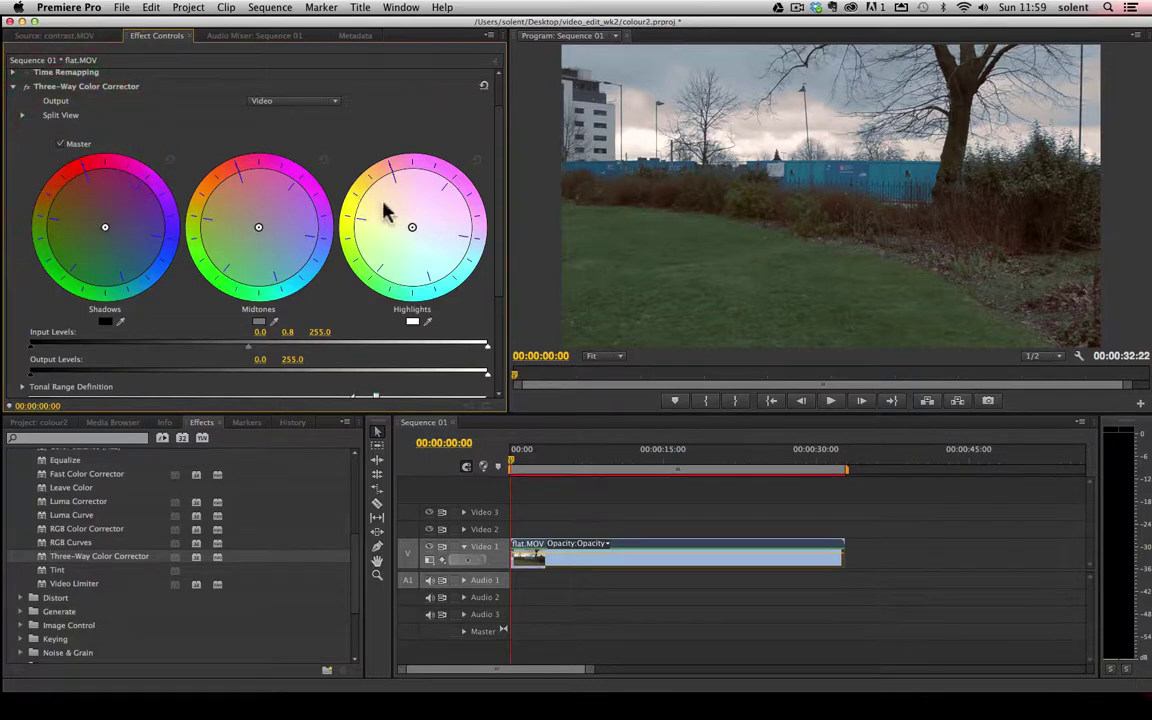
mouse_move(390, 210)
left_mouse_down()
mouse_move(411, 231)
mouse_move(435, 231)
mouse_move(443, 215)
mouse_move(398, 172)
mouse_move(400, 212)
left_mouse_up()
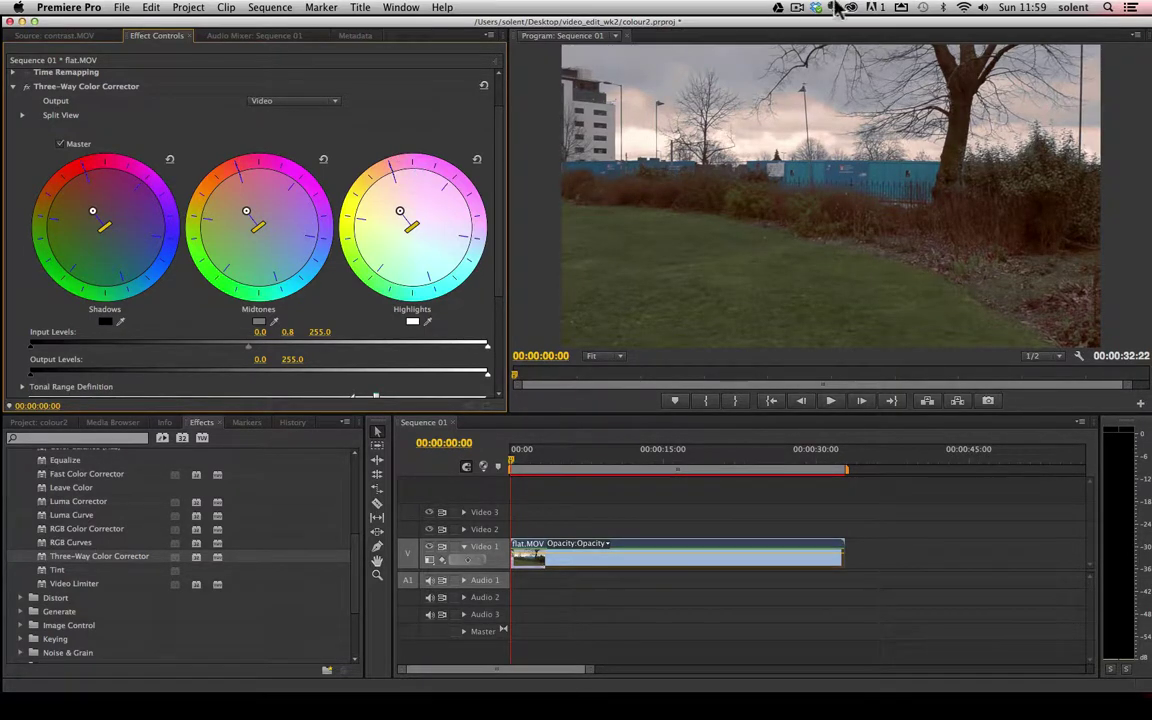
Show the Three-Way Color Corrector's split view in Vertical layout and shift the linked color wheels toward blue.
left_click(23, 116)
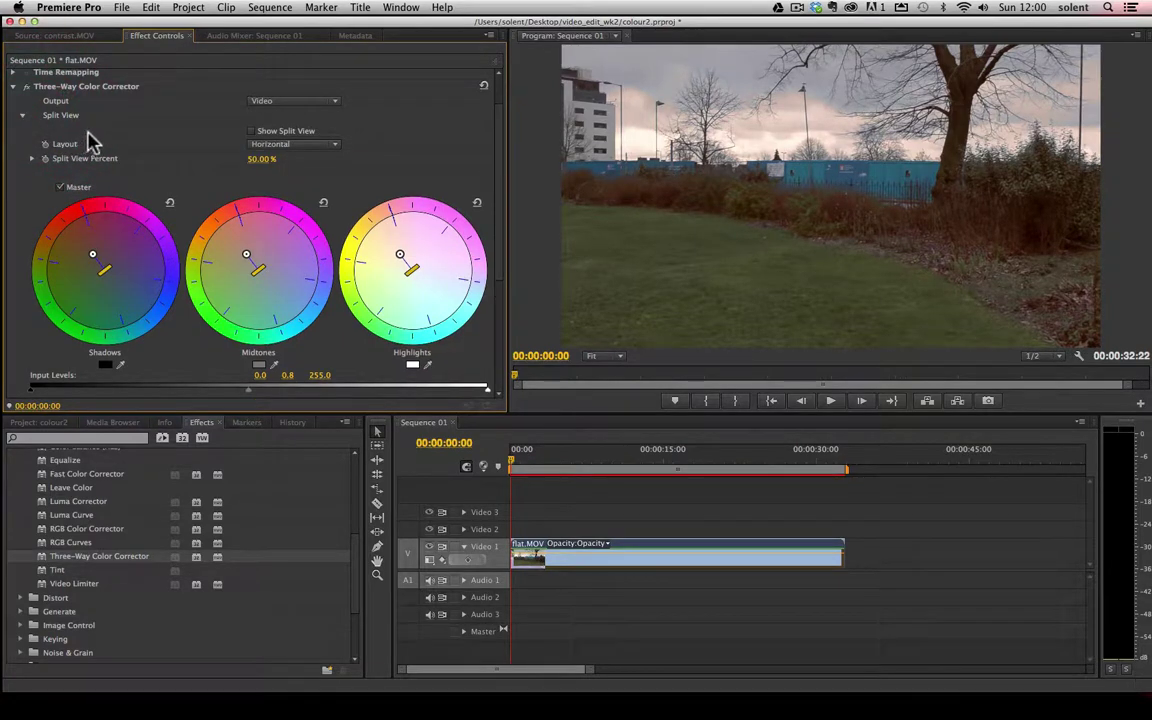
left_click(252, 132)
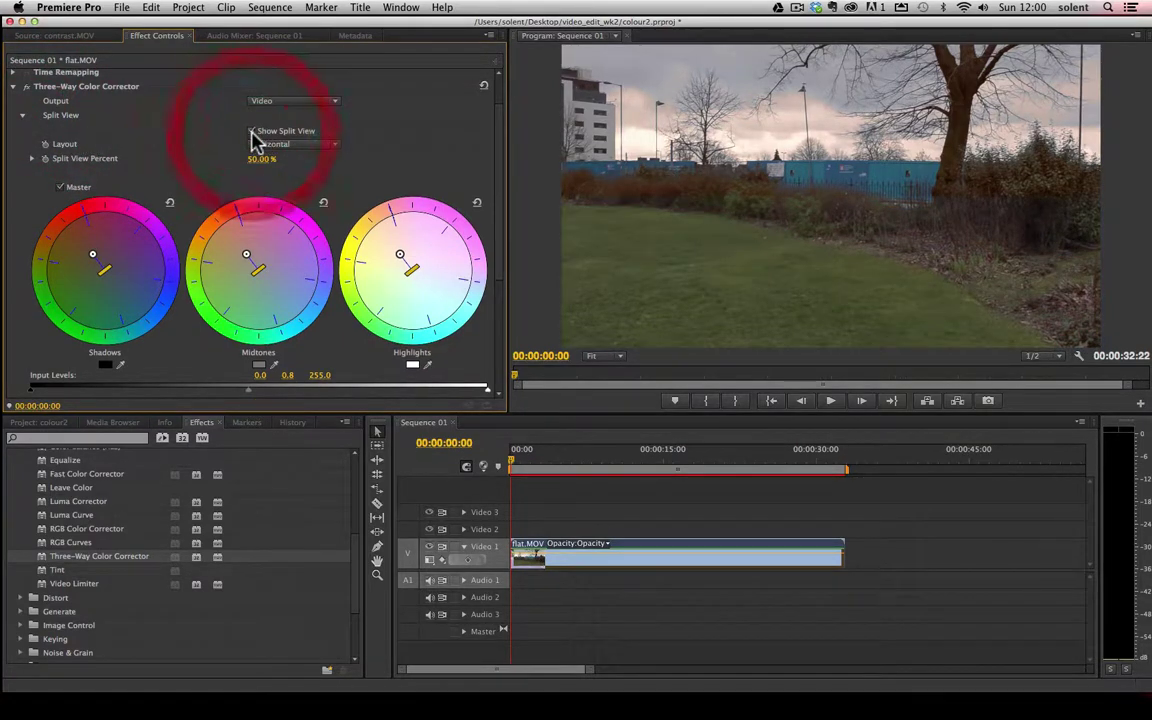
left_click(324, 146)
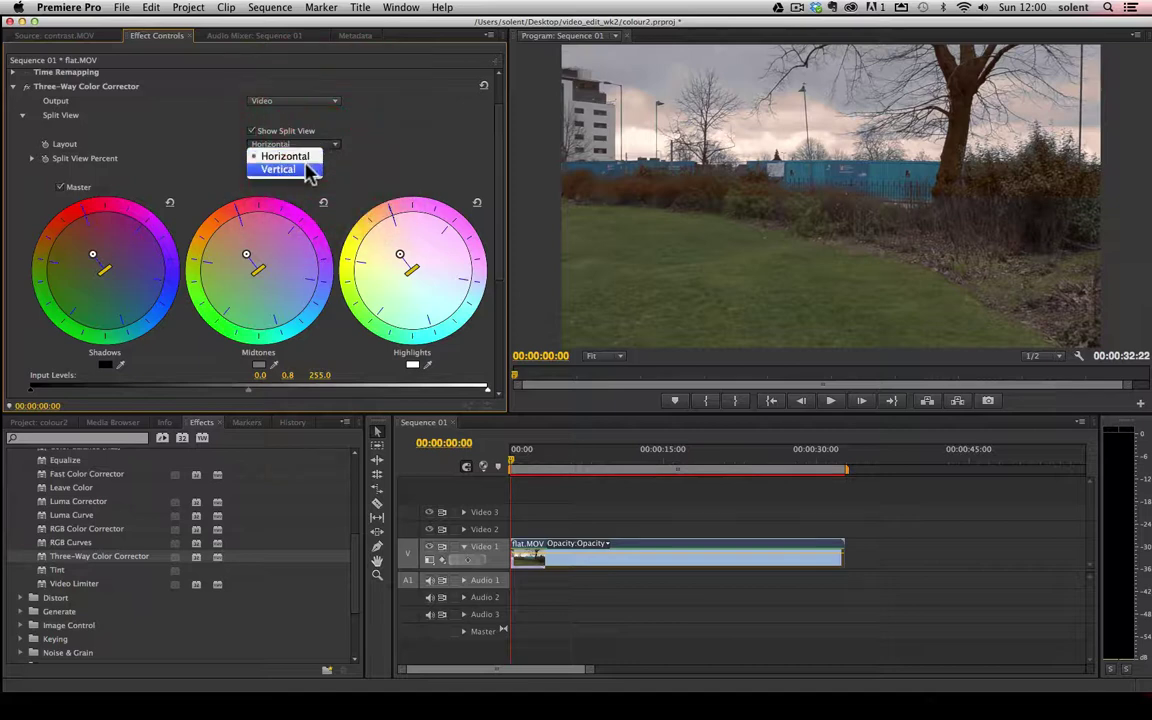
left_click(303, 169)
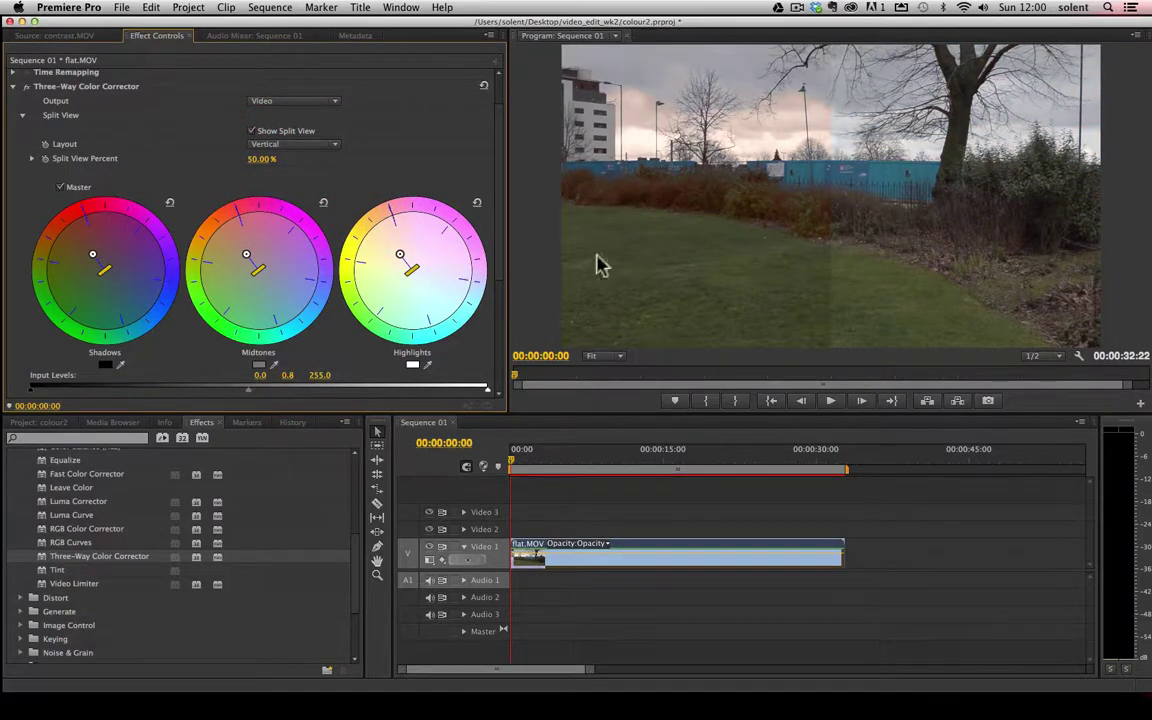
left_click_drag(244, 253, 283, 274)
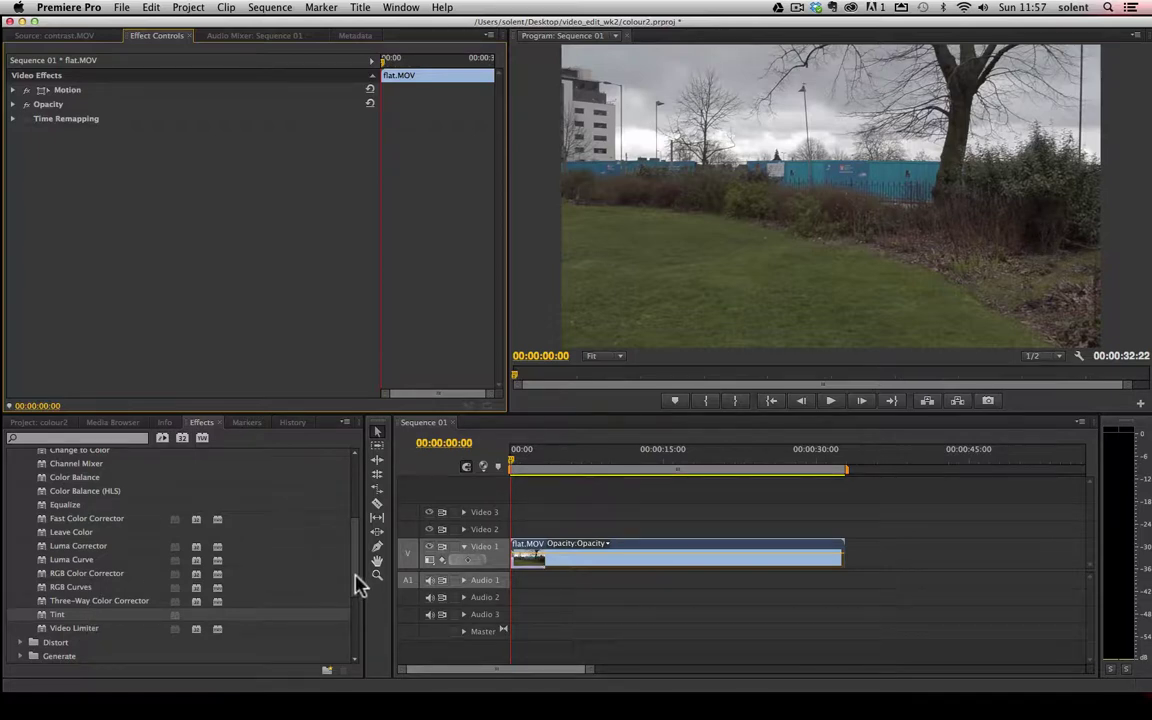
Apply the Tint effect from the Color Correction group to the flat.MOV clip.
left_click_drag(358, 578, 352, 604)
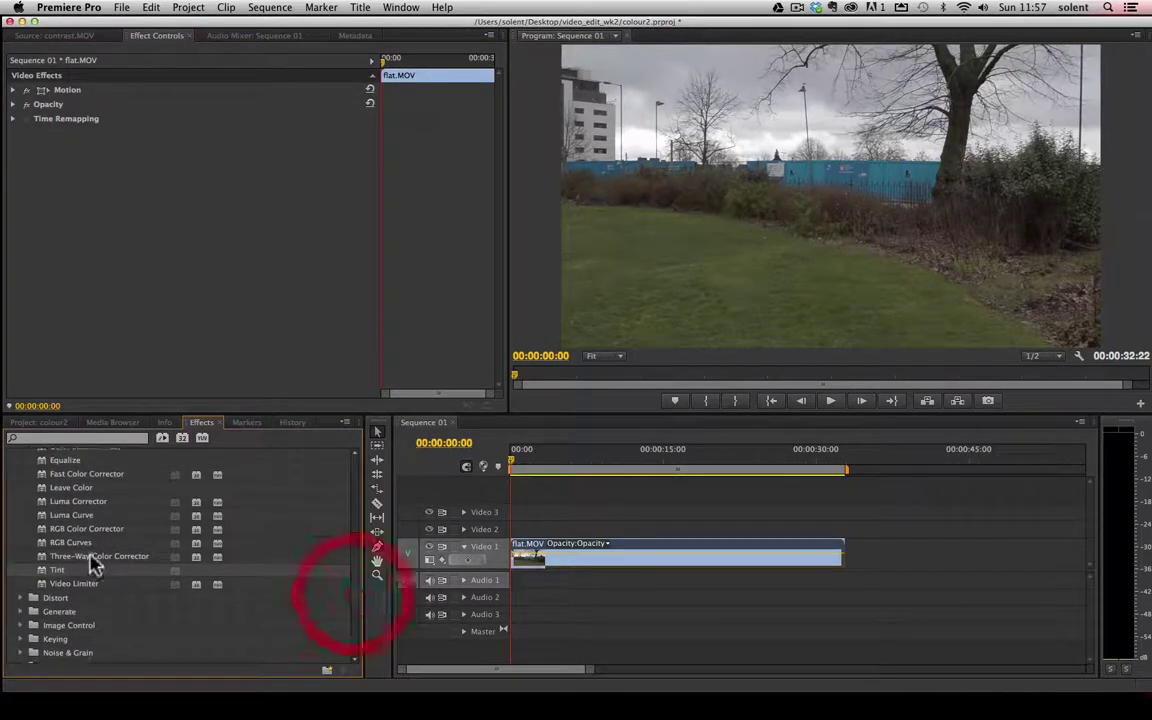
left_click(70, 570)
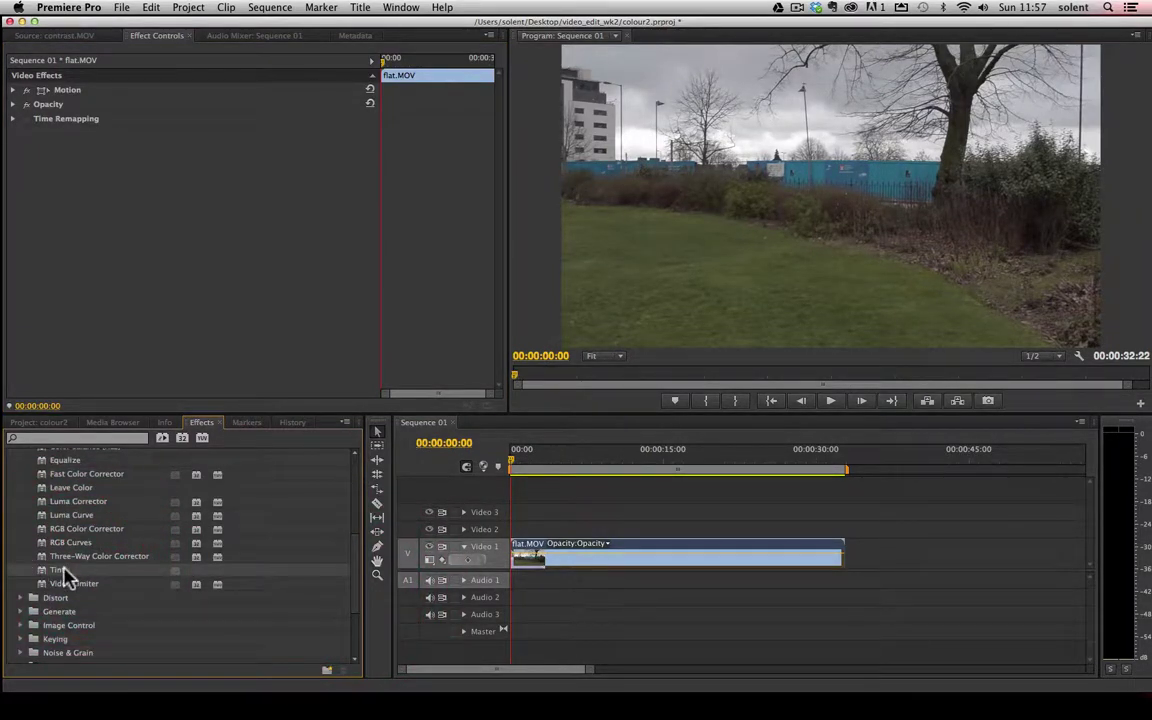
left_click_drag(63, 577, 638, 568)
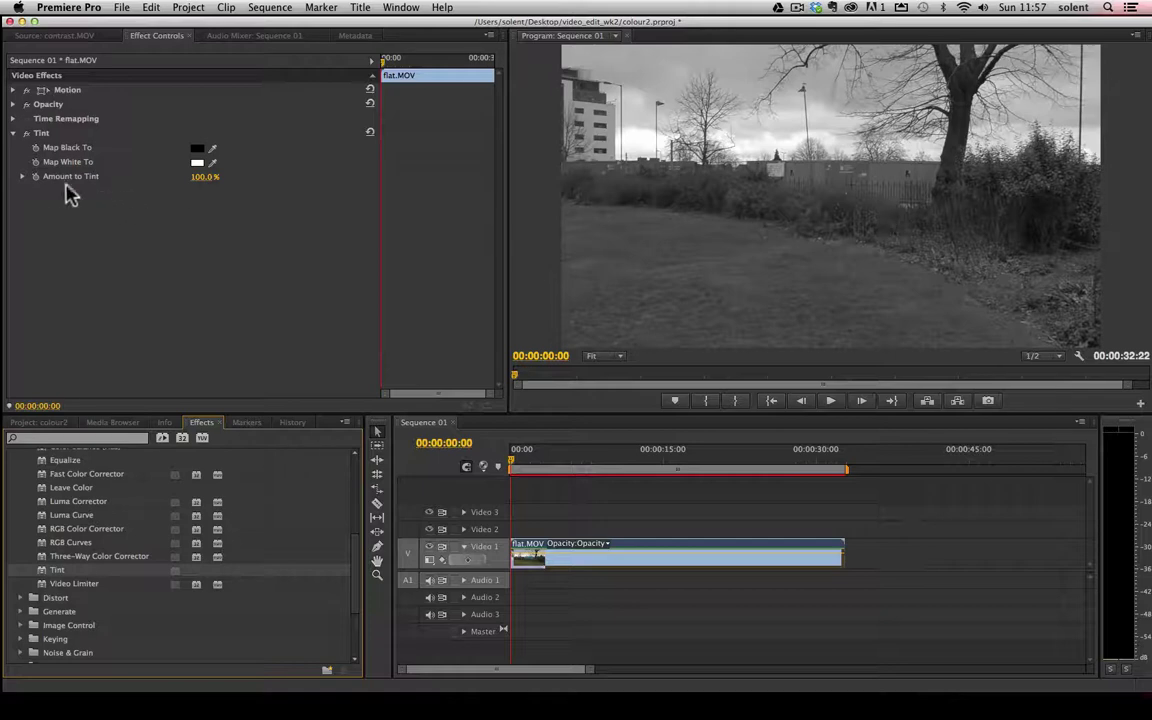
Reduce the Tint effect's Amount to Tint to 28.1%.
left_click(23, 178)
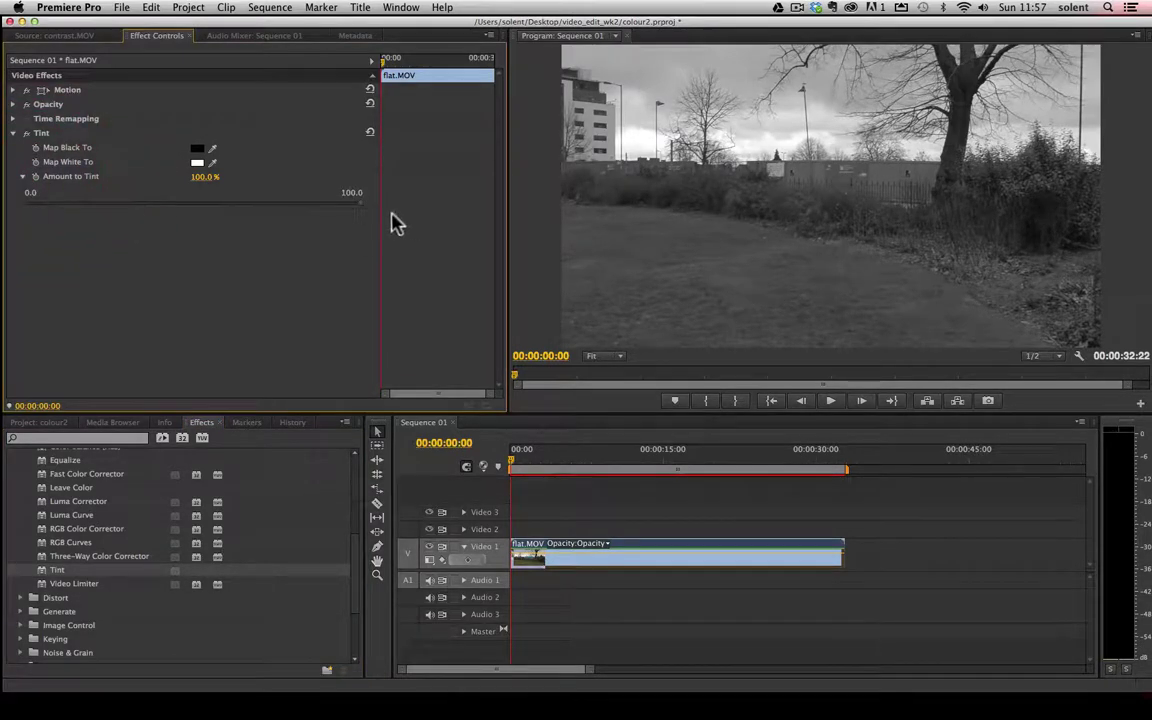
left_click_drag(362, 213, 219, 219)
left_click_drag(219, 213, 122, 211)
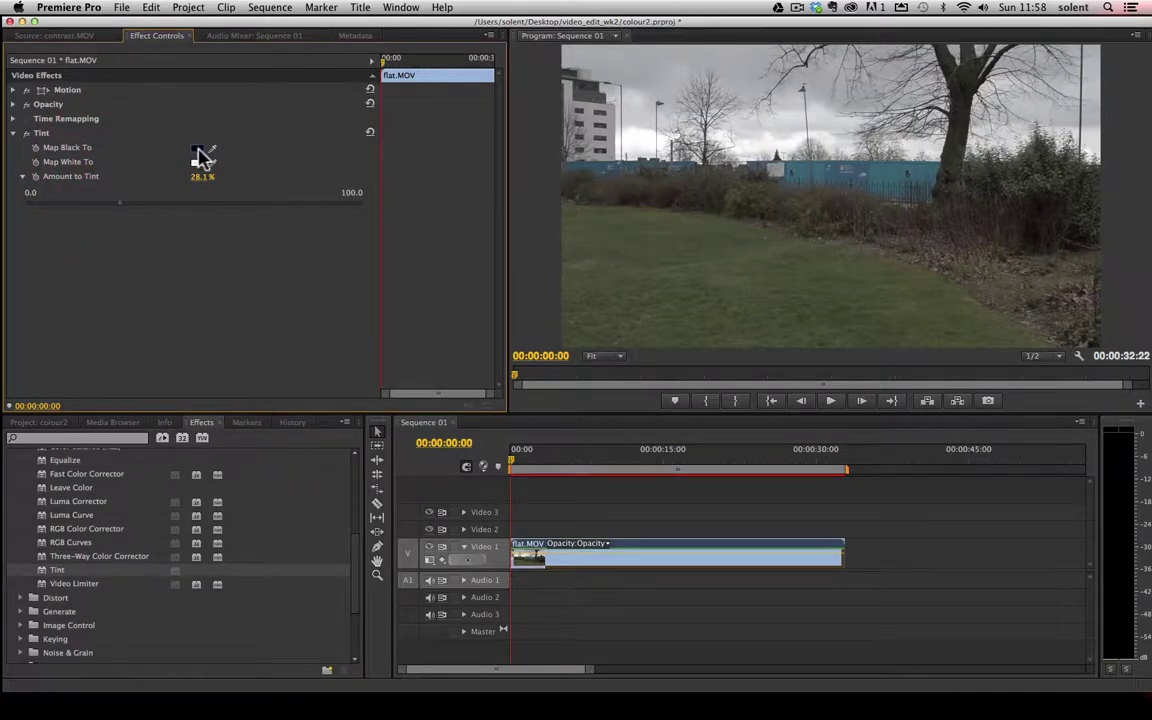
Map the Tint effect's black to dark red A50909 and increase the Amount to Tint.
left_click(197, 148)
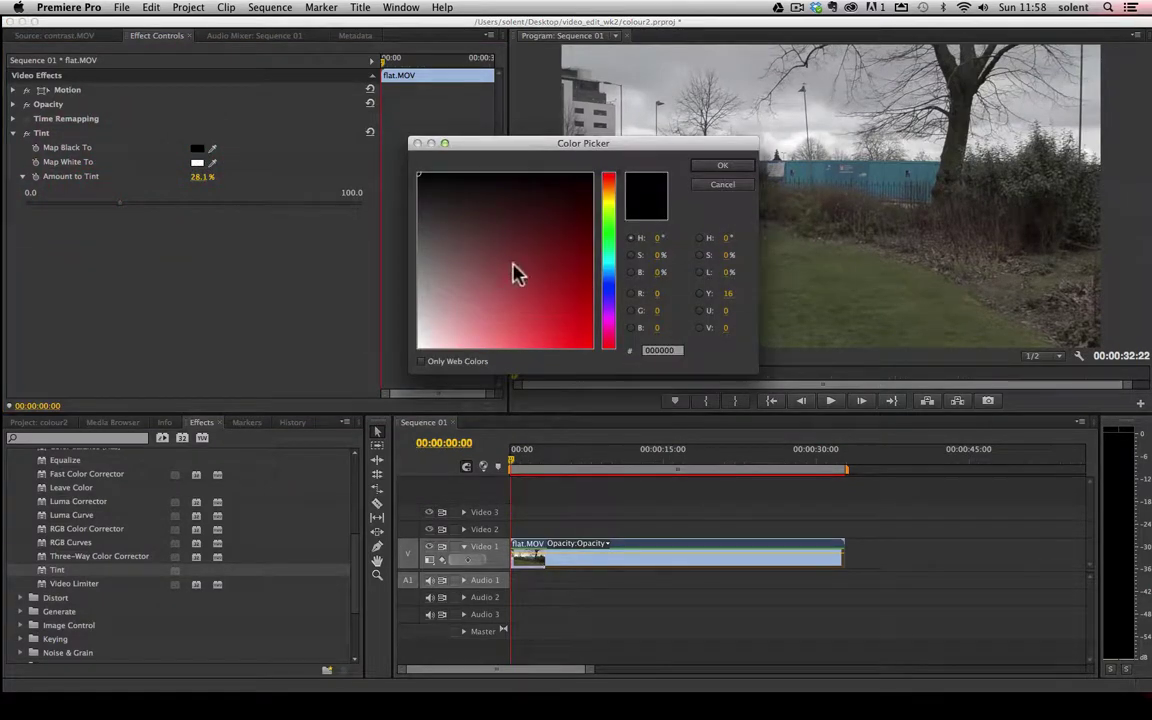
left_click(585, 291)
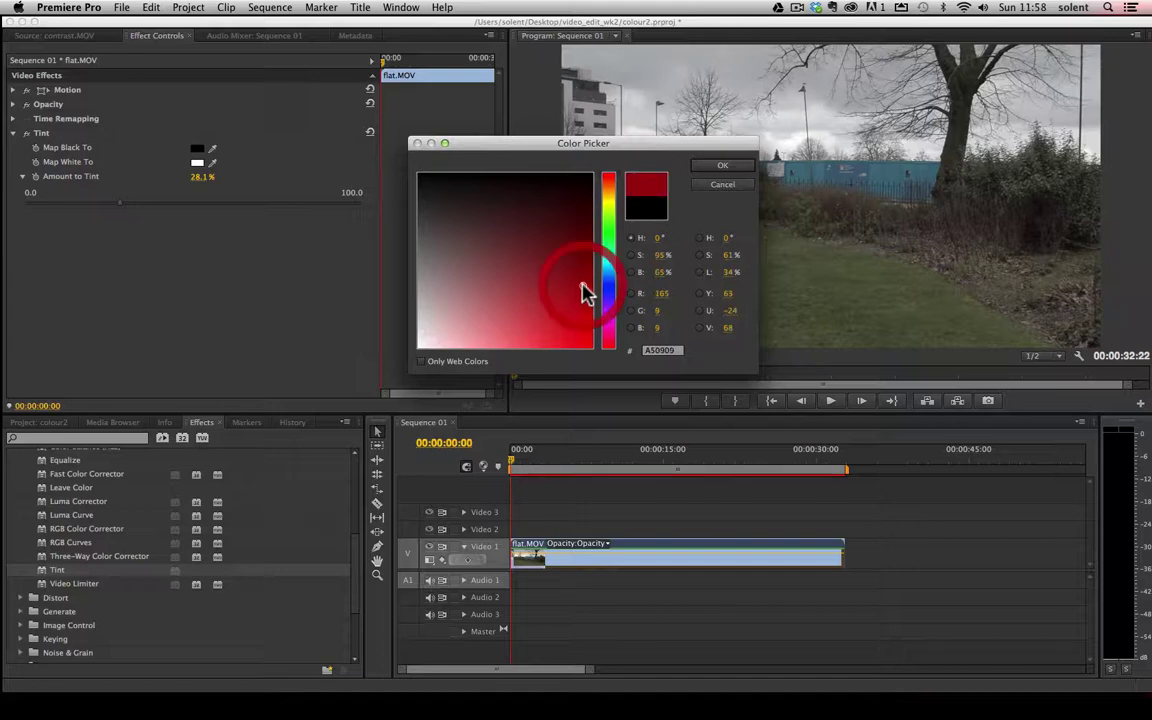
left_click(705, 166)
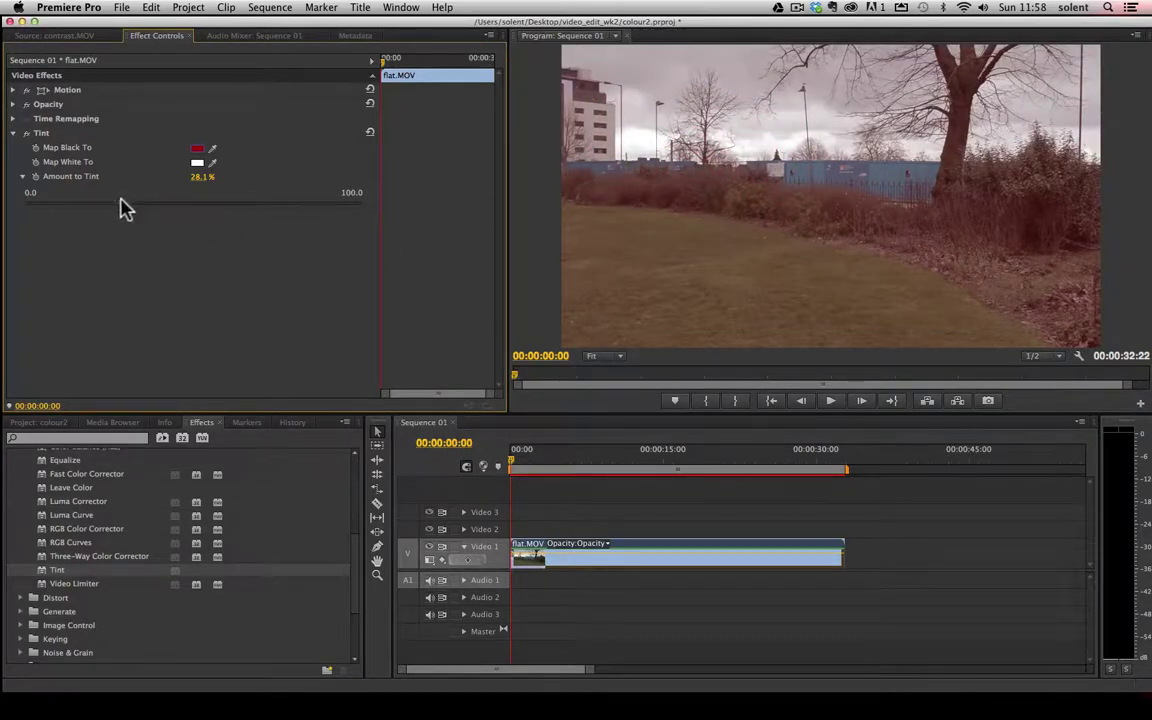
left_click(250, 208)
left_click_drag(250, 208, 326, 217)
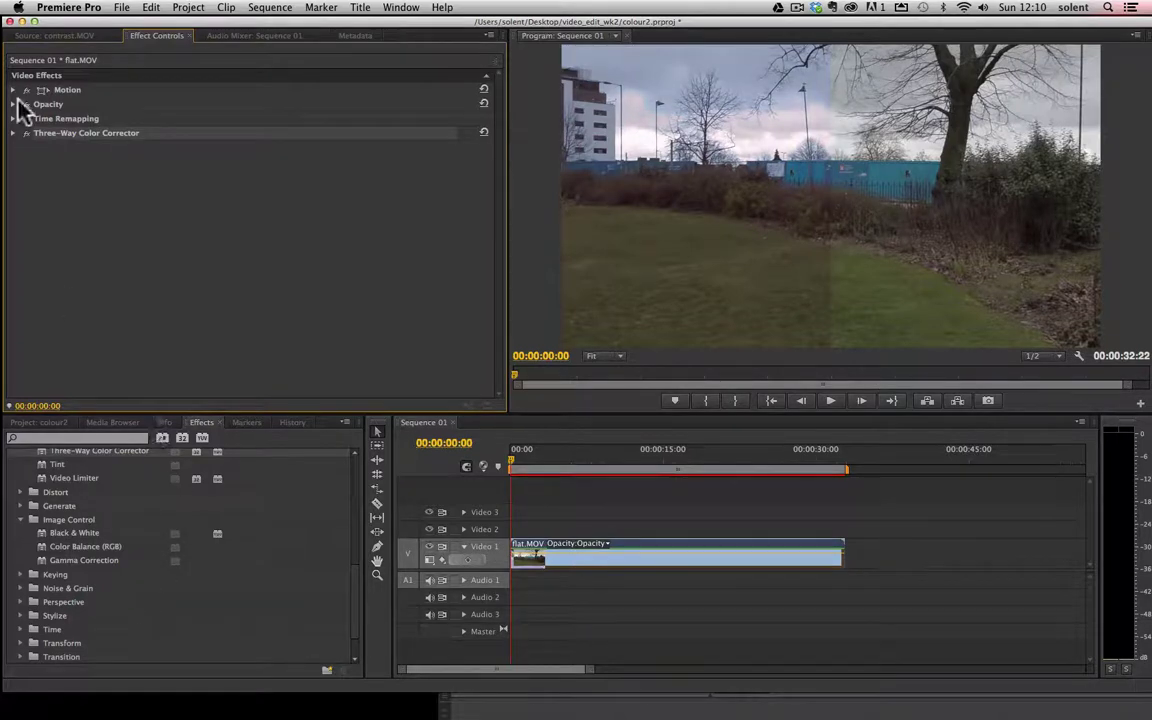
Replace the Three-Way Color Corrector on the flat.MOV clip with the Black & White effect from the Image Control group.
right_click(72, 140)
left_click(106, 228)
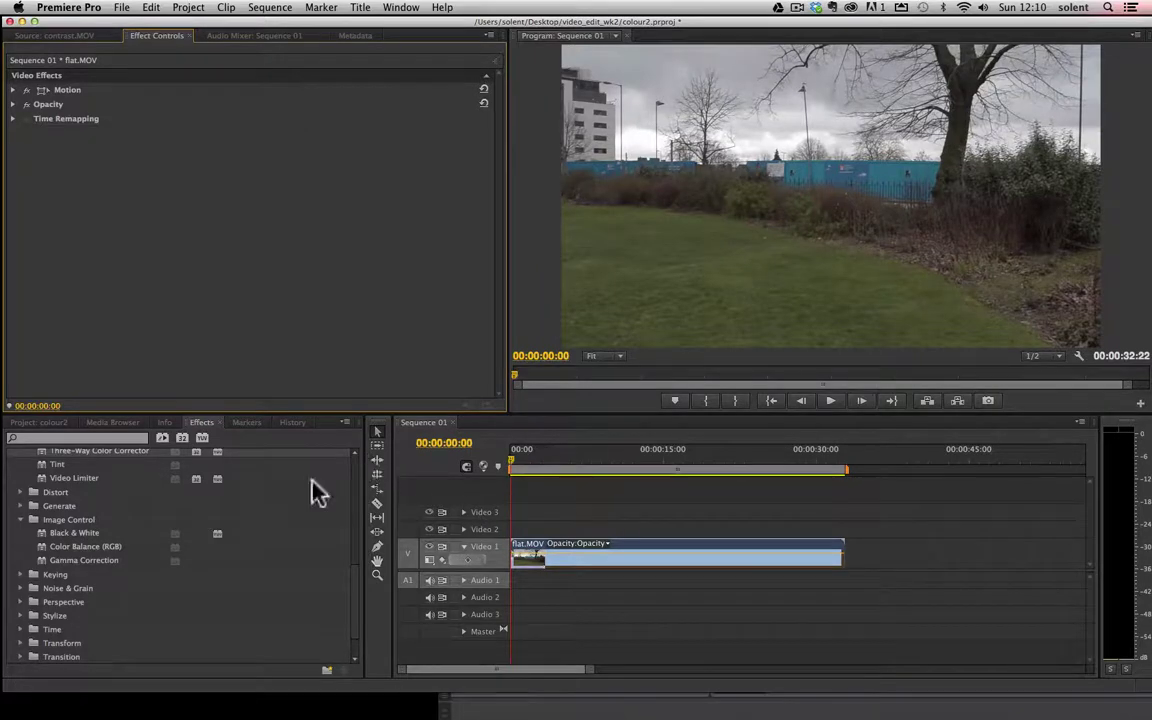
left_click(20, 521)
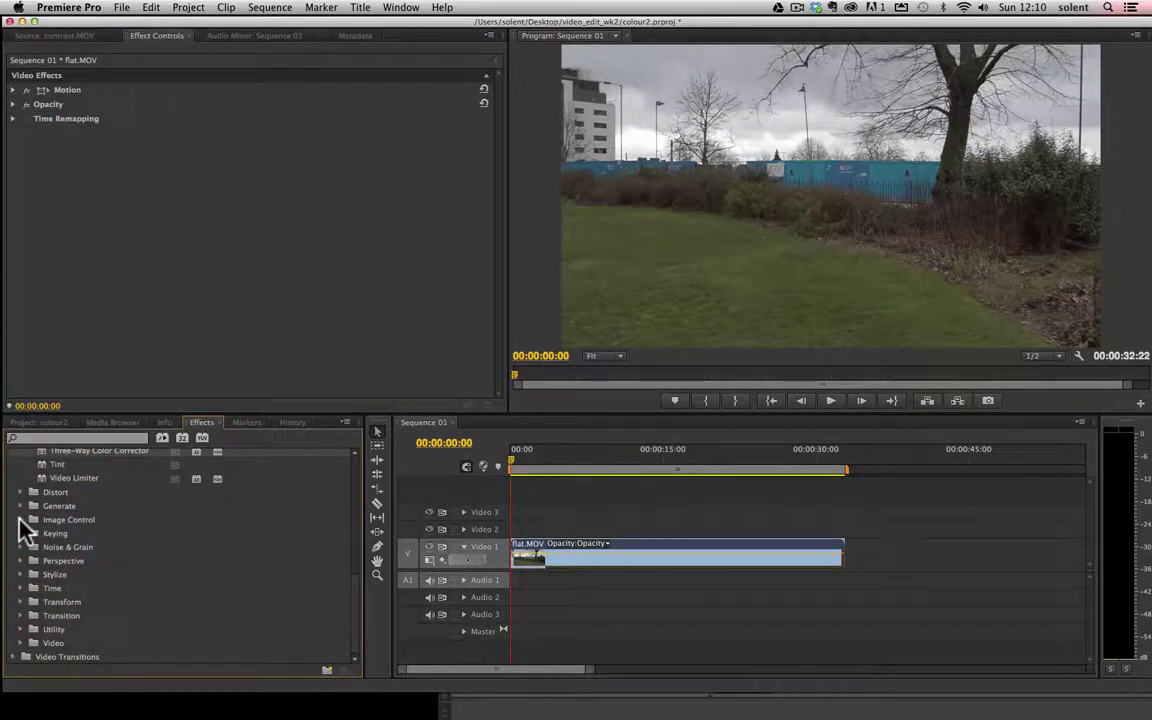
left_click(20, 520)
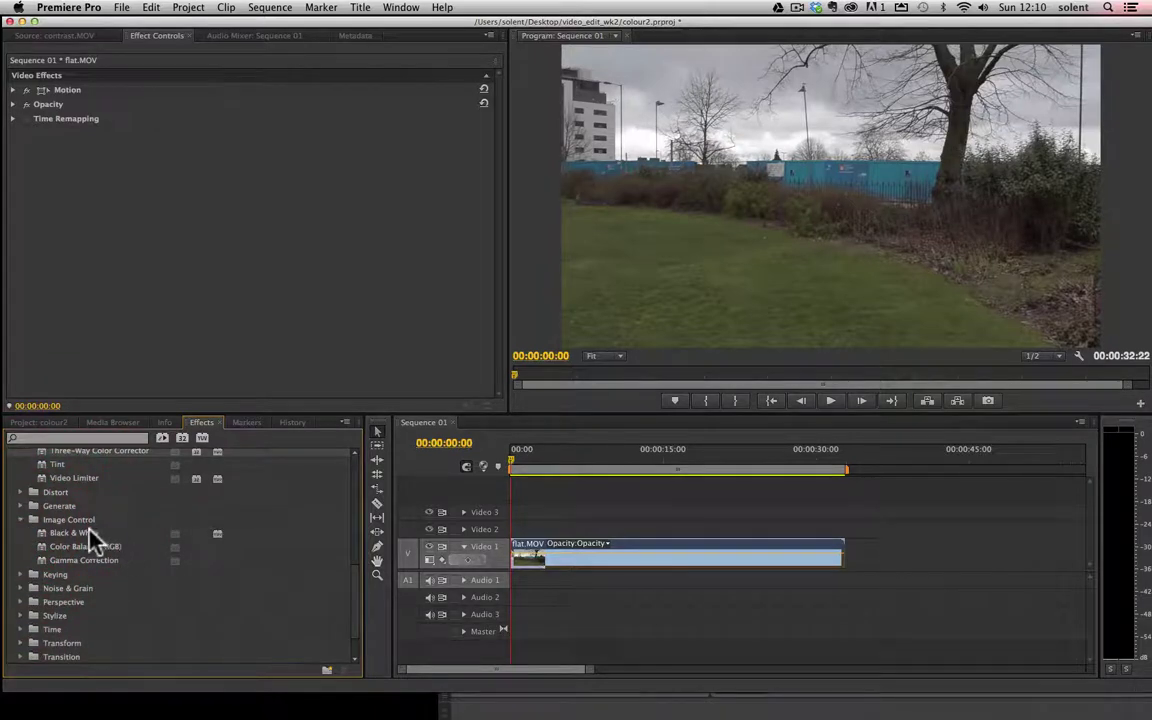
left_click_drag(89, 532, 680, 553)
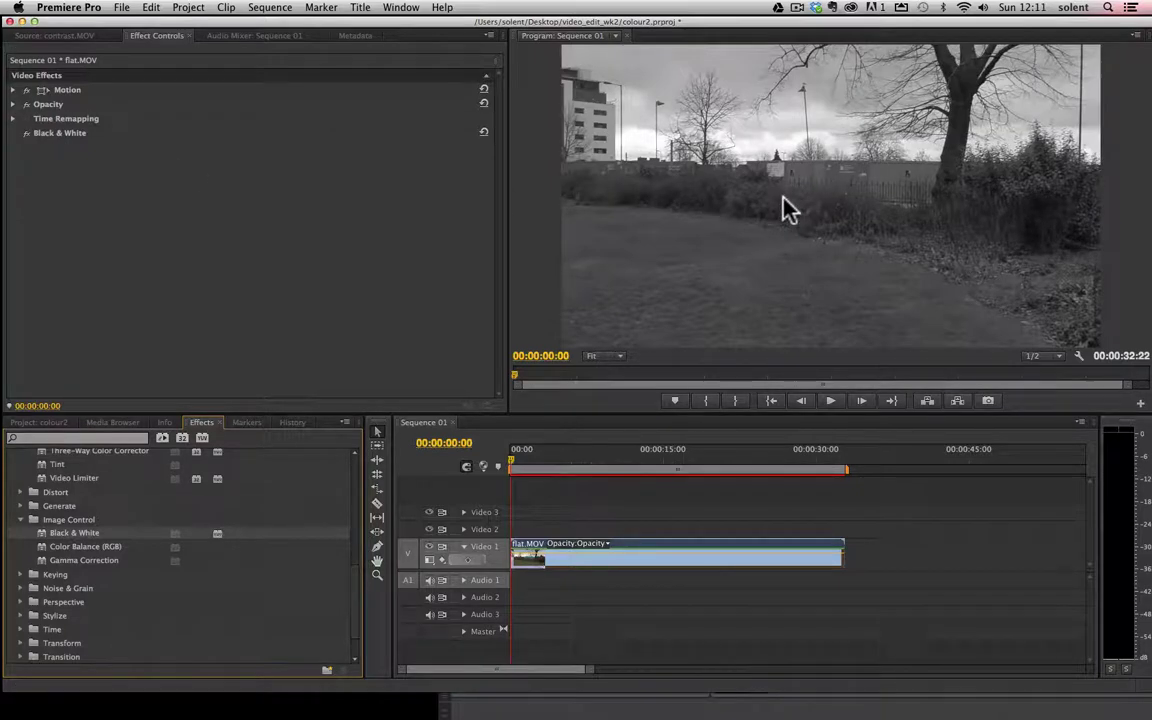
Remove the Black & White effect from the flat.MOV clip.
left_click(60, 135)
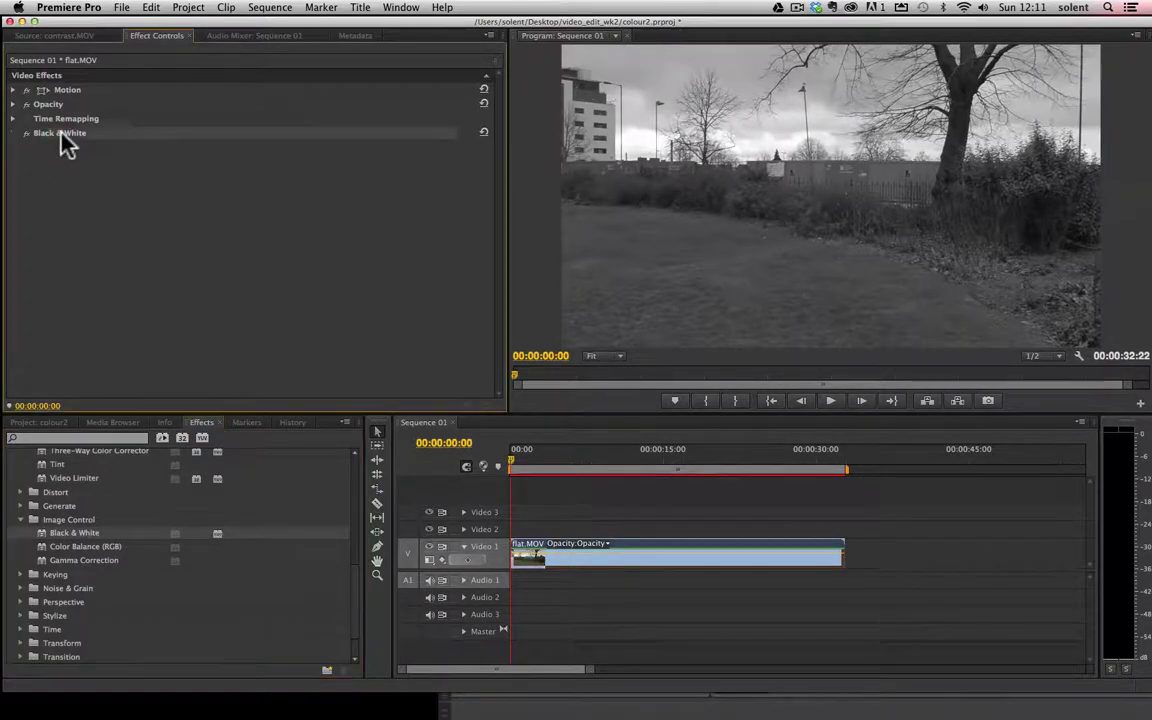
right_click(62, 140)
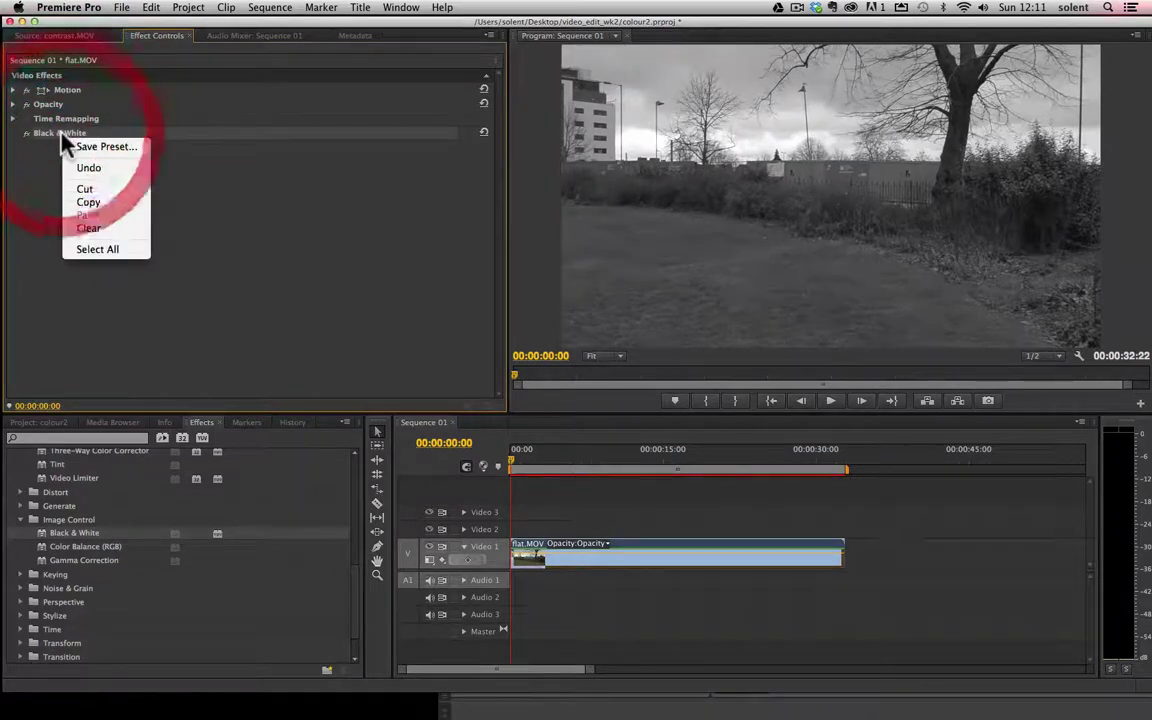
left_click(90, 228)
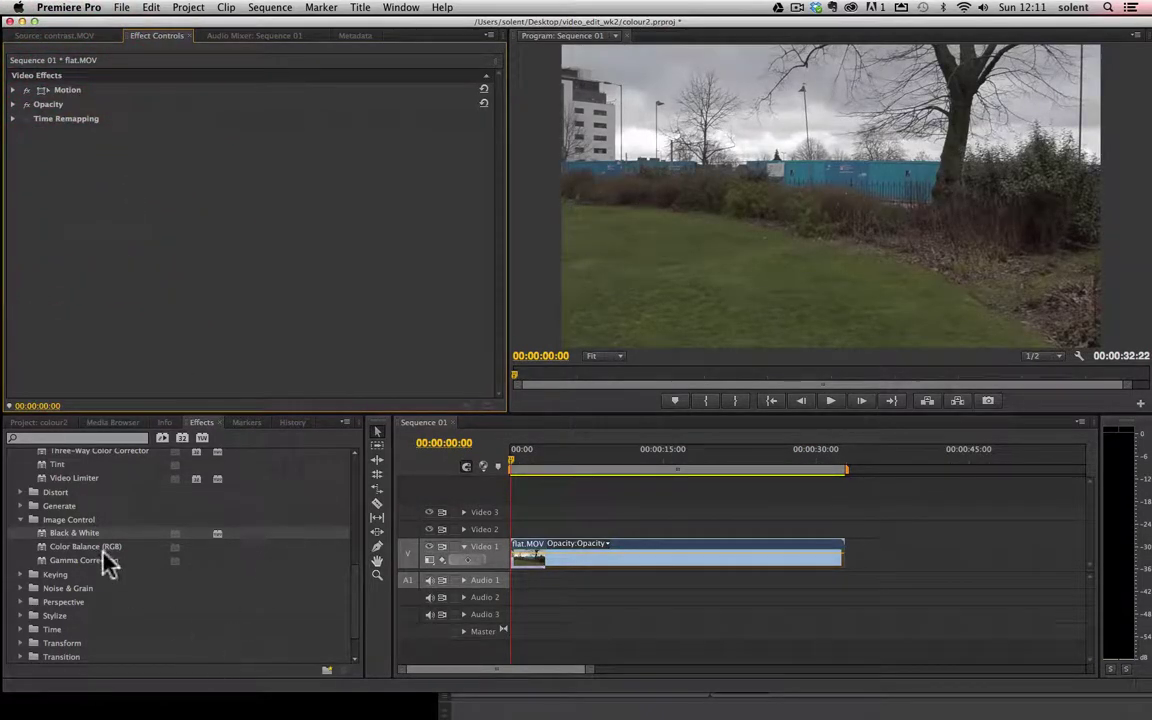
Apply the Color Balance (RGB) effect to flat.MOV, set Red to 98 and reduce Green slightly.
left_click_drag(103, 550, 540, 553)
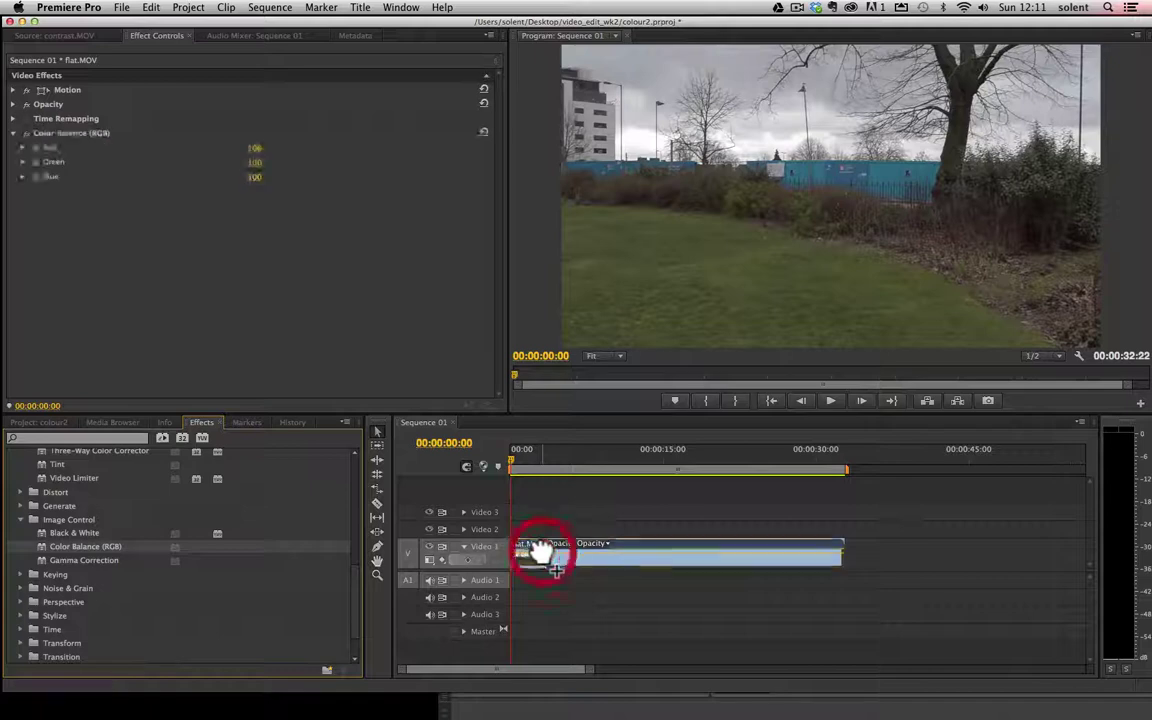
left_click(23, 147)
left_click_drag(265, 178, 224, 178)
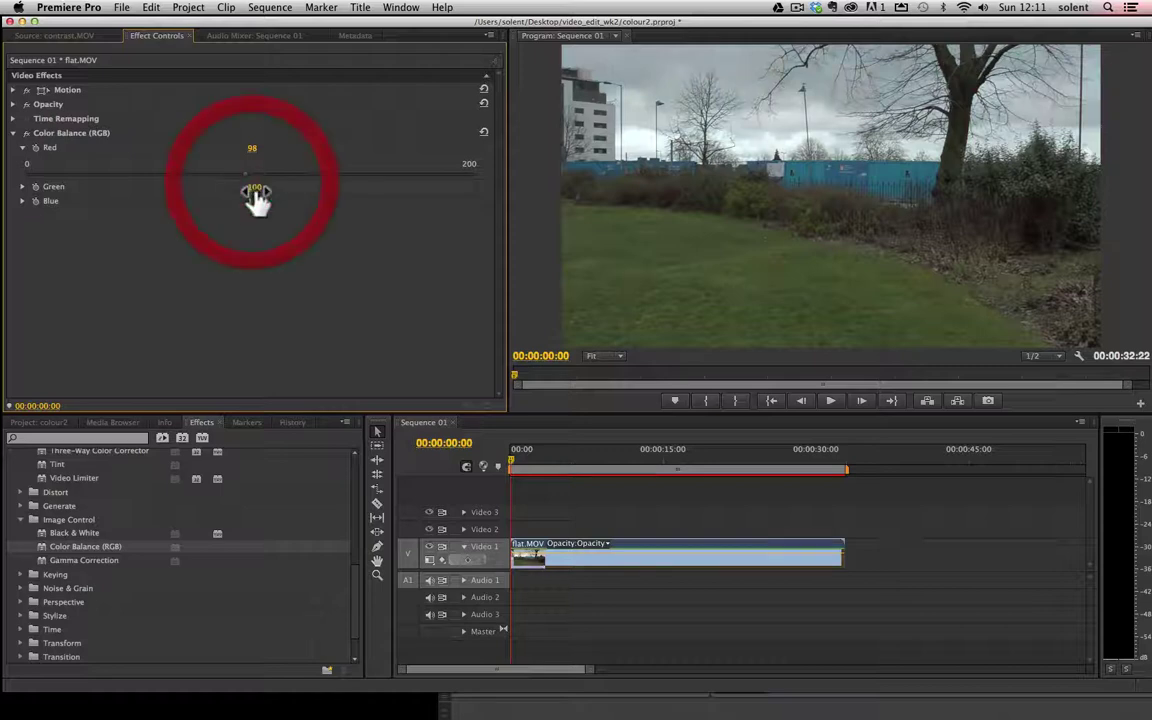
left_click(22, 187)
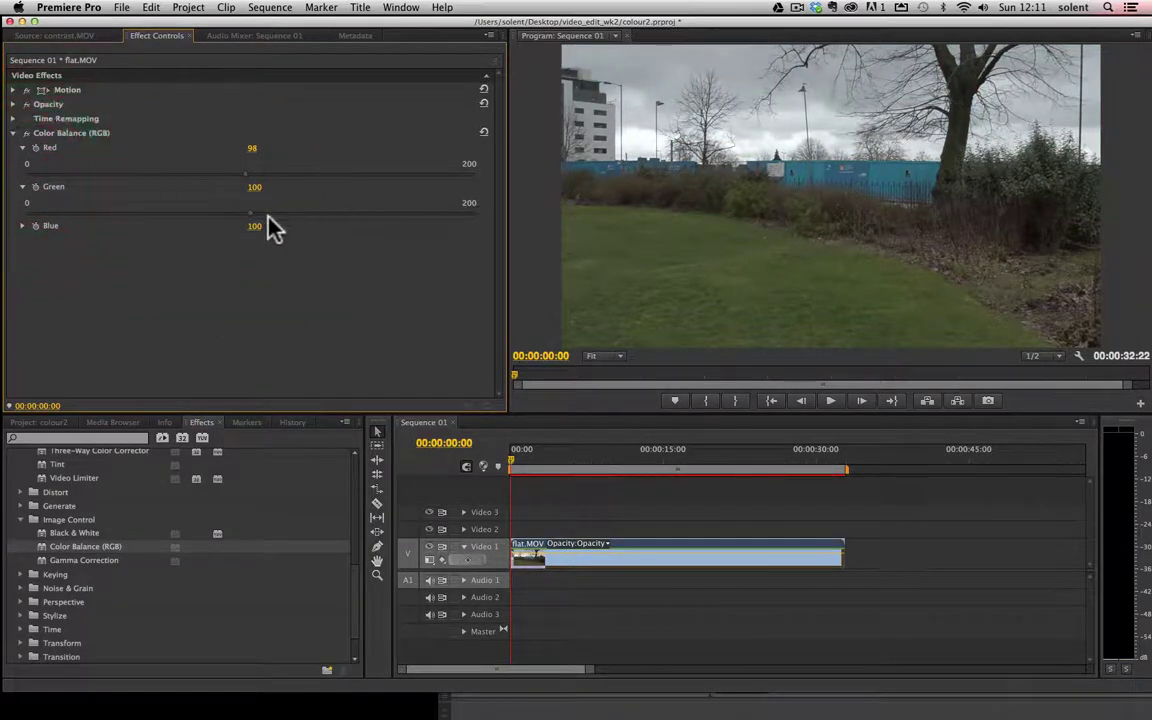
left_click_drag(279, 212, 235, 211)
Remove the Color Balance (RGB) effect from the flat.MOV clip.
left_click(15, 135)
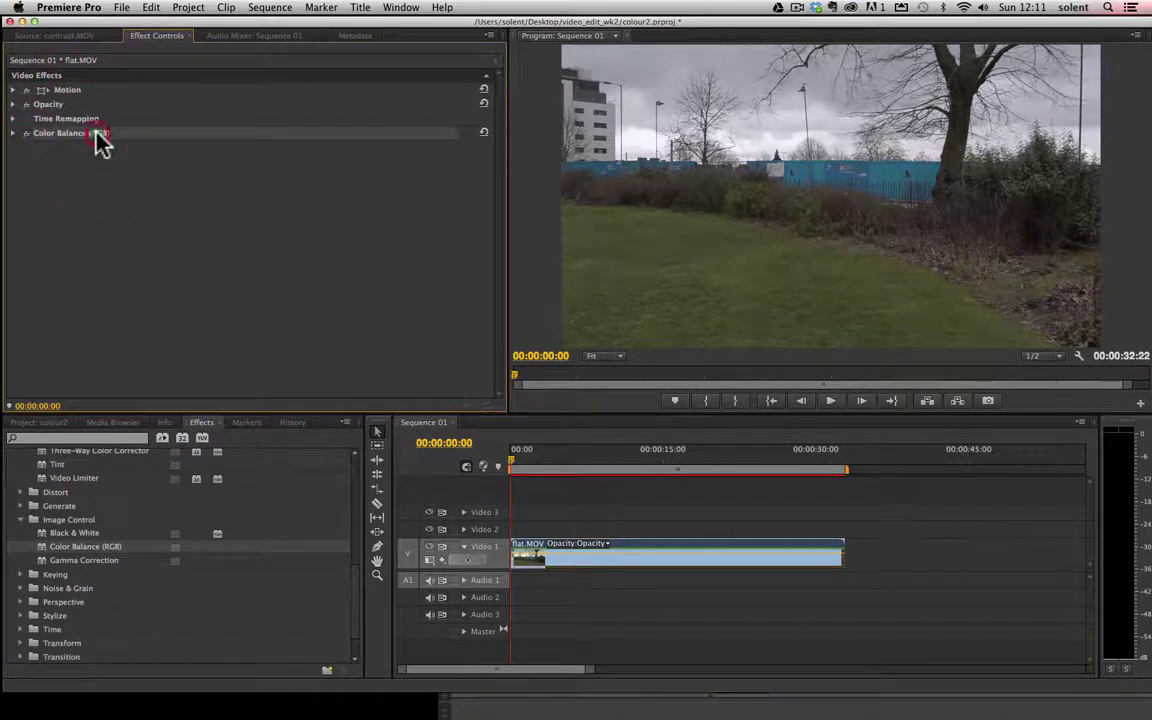
right_click(97, 134)
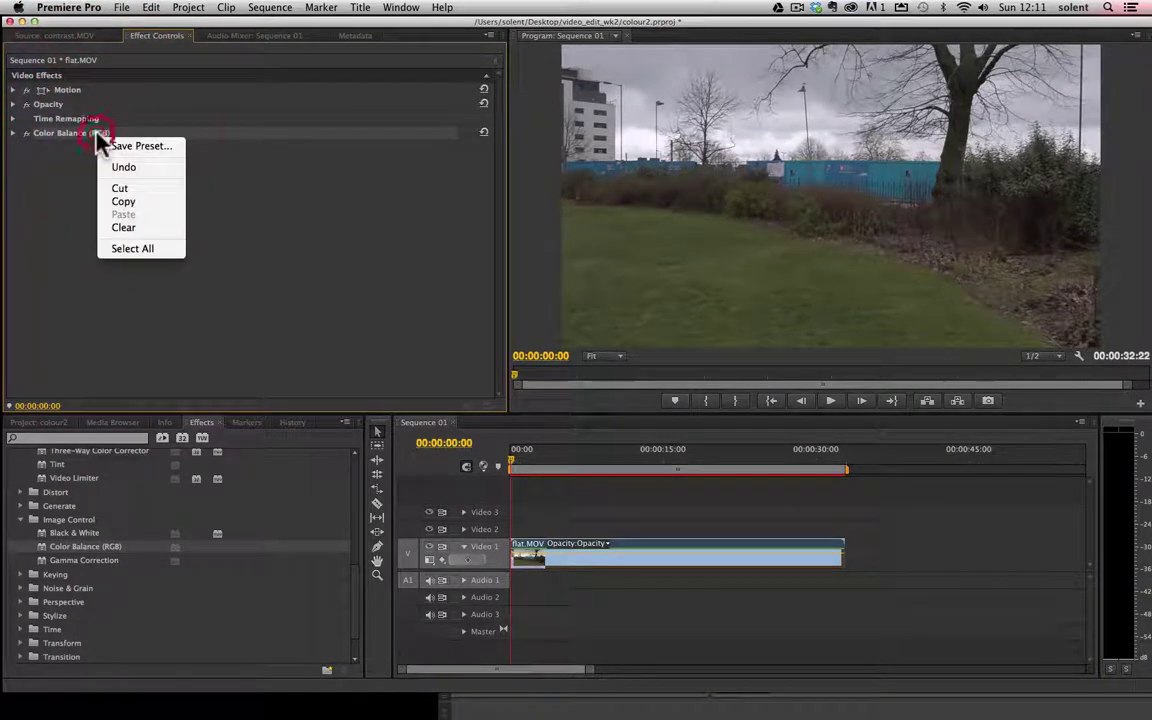
left_click(135, 229)
Apply the Gamma Correction effect to flat.MOV, set Gamma to 11 and preview the clip's opening.
left_click(88, 560)
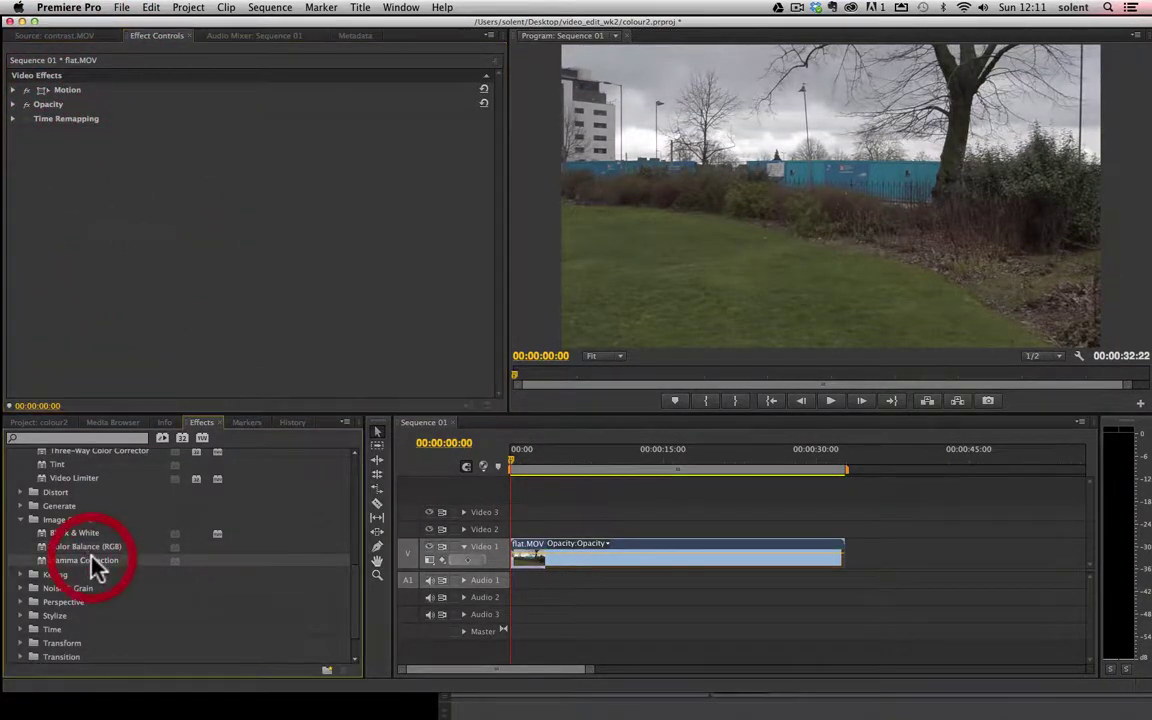
left_click_drag(90, 561, 601, 561)
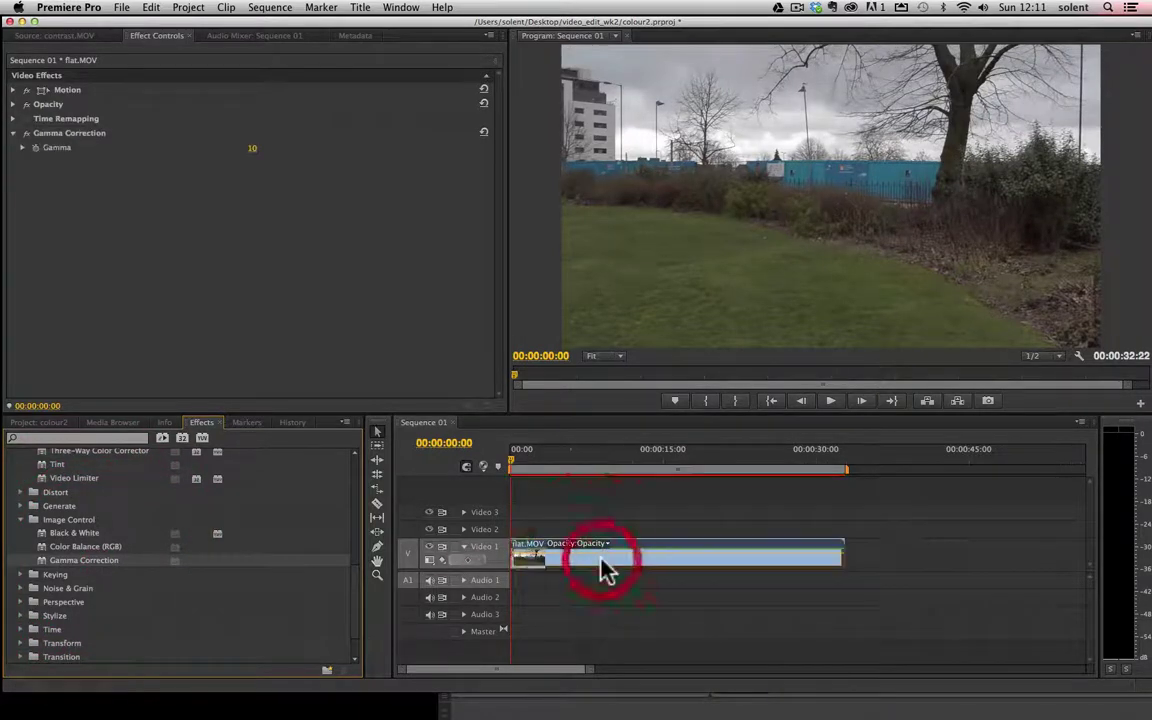
left_click(22, 148)
left_click_drag(172, 177, 196, 178)
left_click_drag(517, 468, 455, 472)
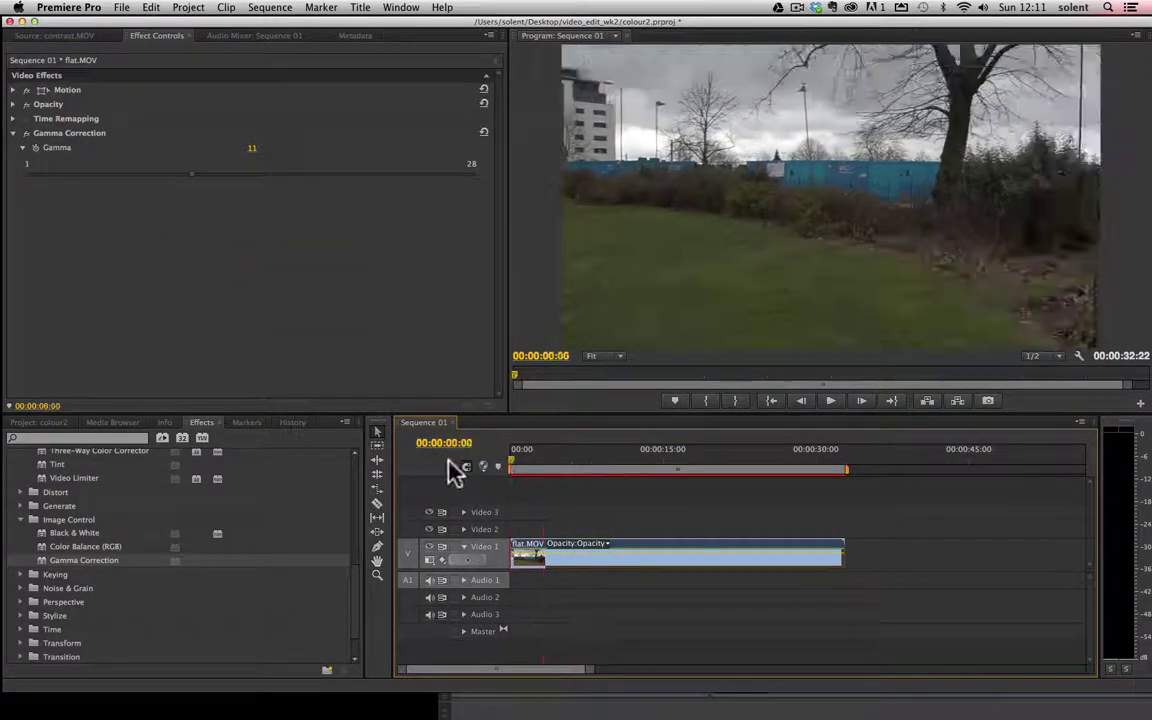
Remove the Gamma Correction effect from the flat.MOV clip.
left_click(12, 133)
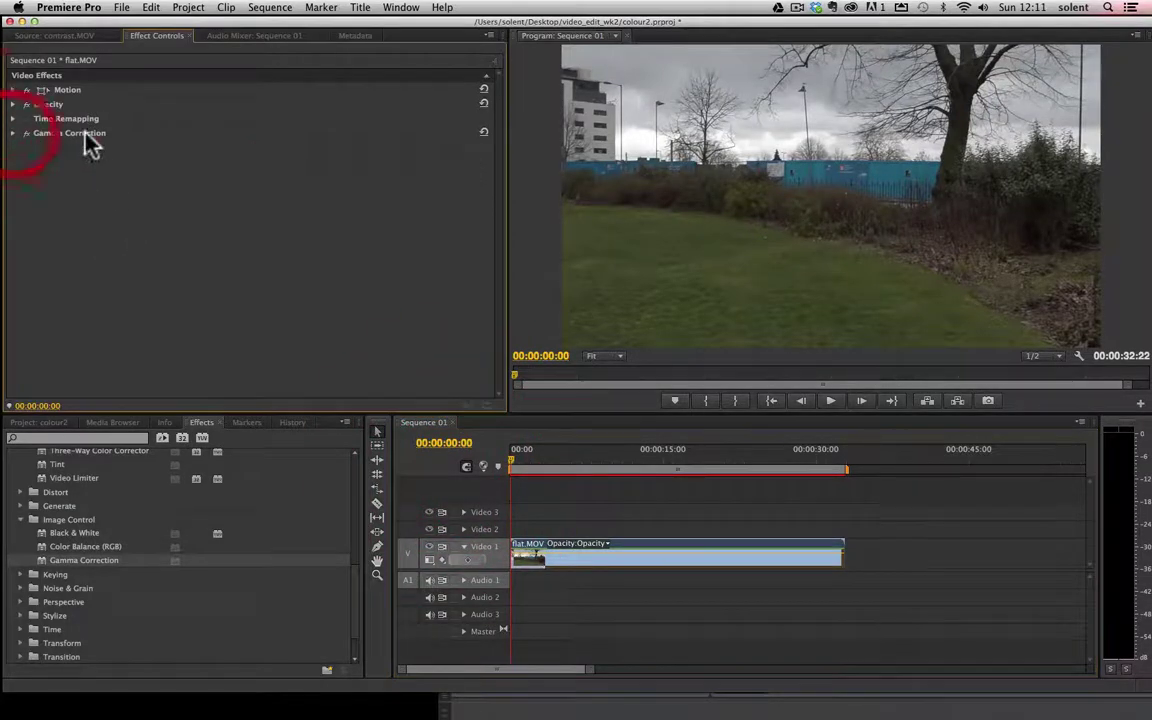
left_click(85, 137)
right_click(86, 138)
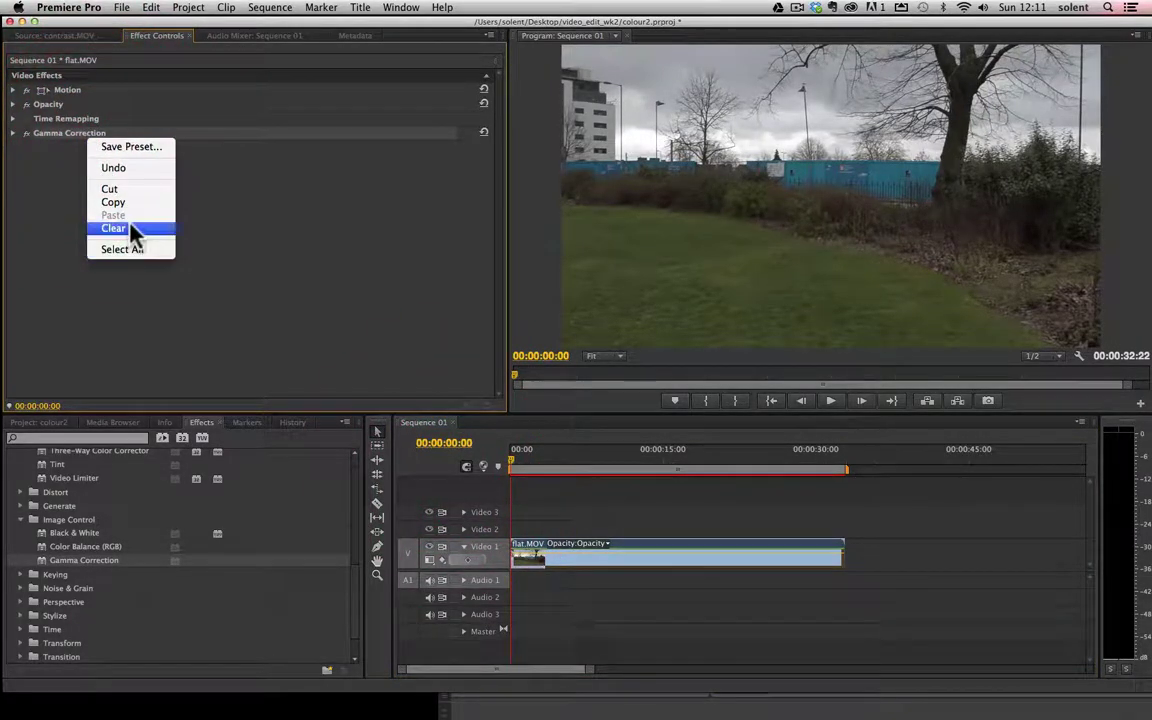
left_click(130, 228)
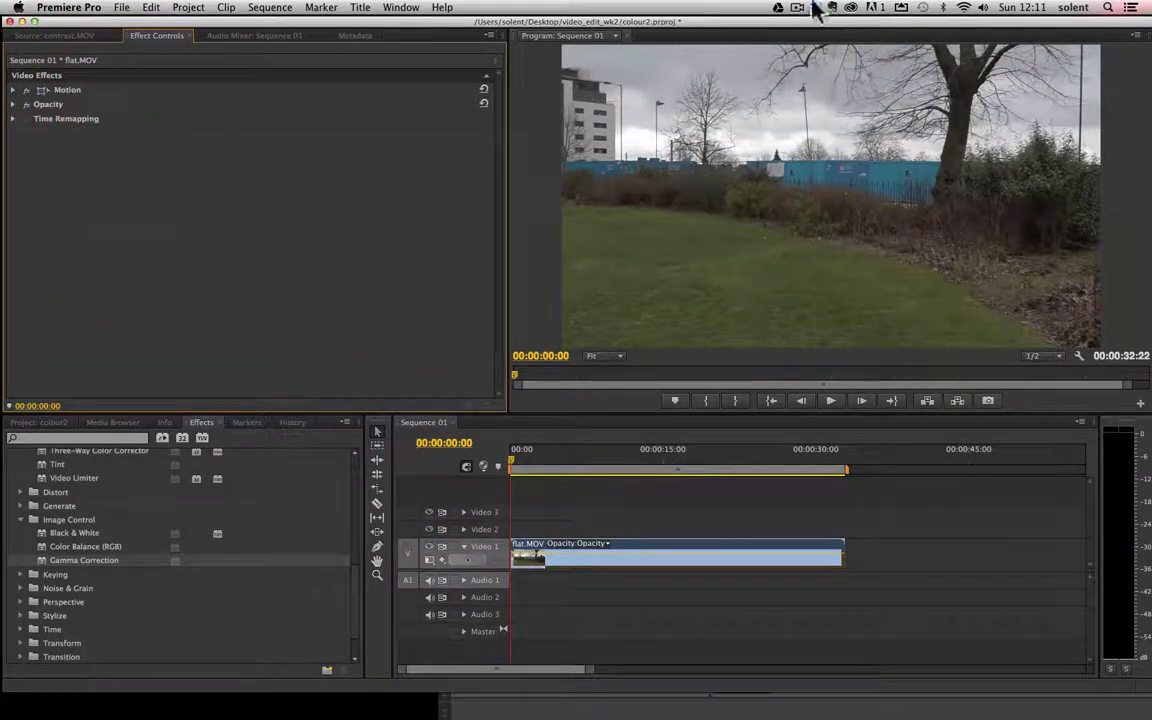